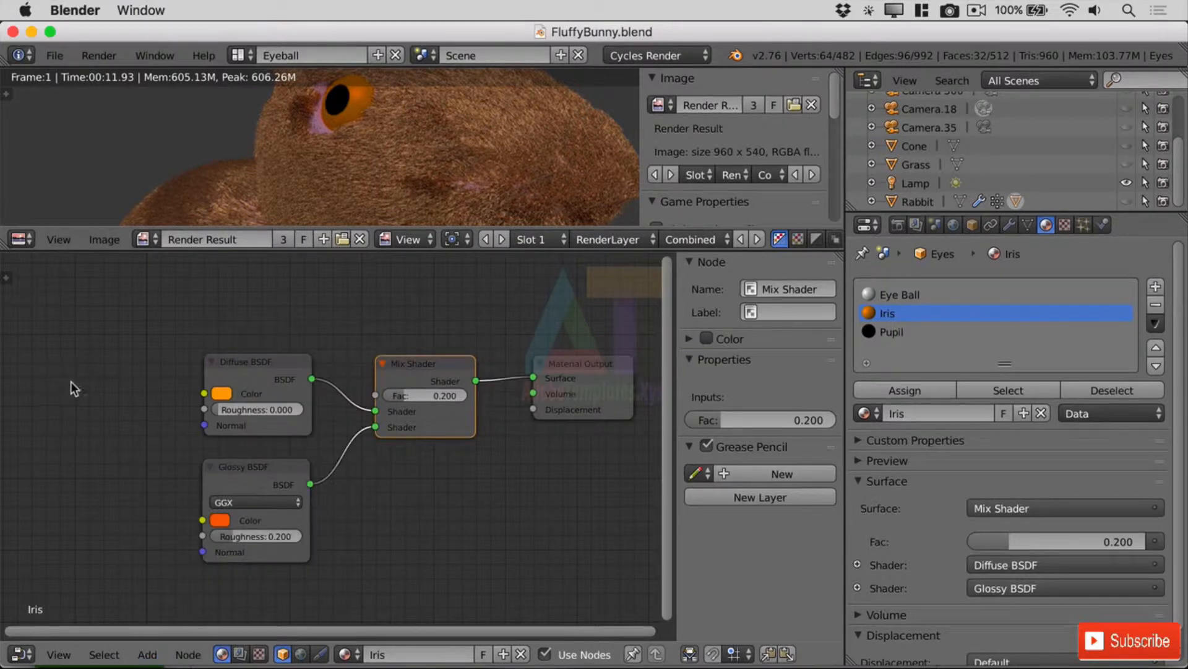
- Add an Image Texture node to the Iris material and connect its Color output to the Diffuse and Glossy BSDF colors
key("shift+a")
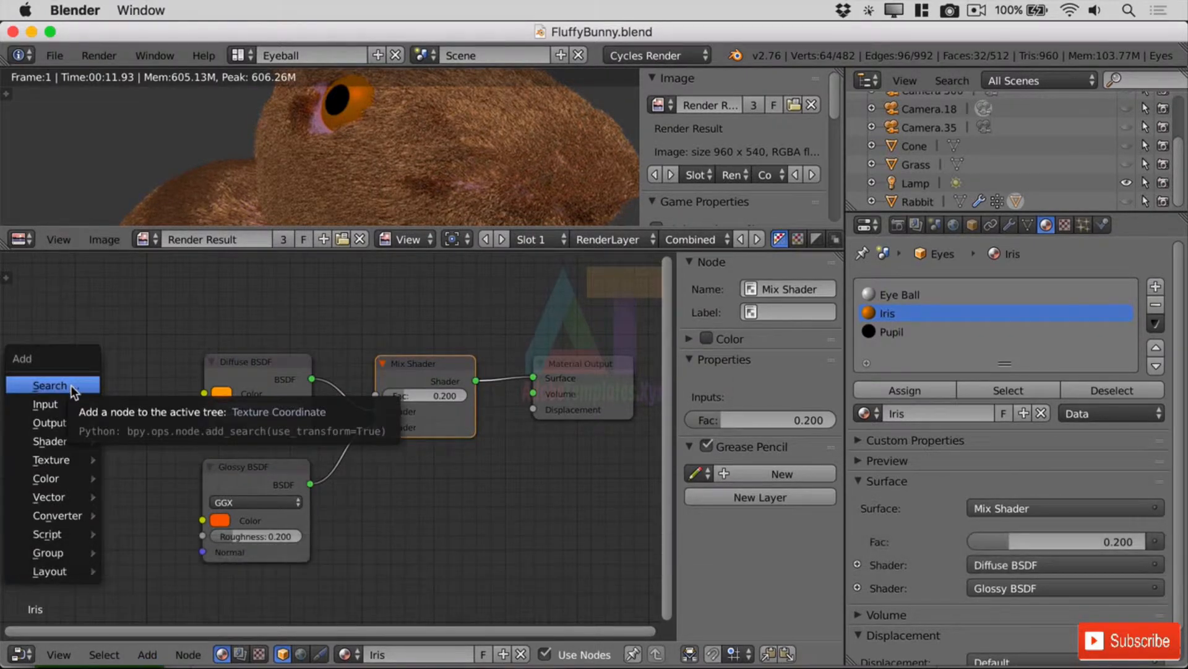
mouse_move(90, 461)
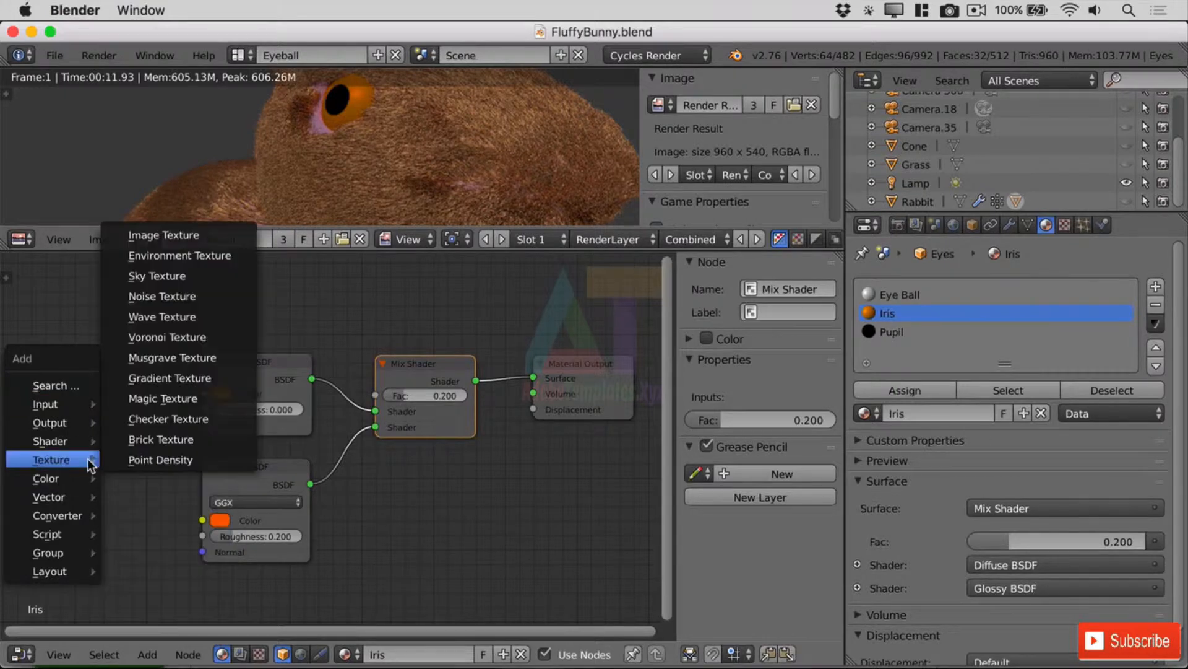
left_click(203, 231)
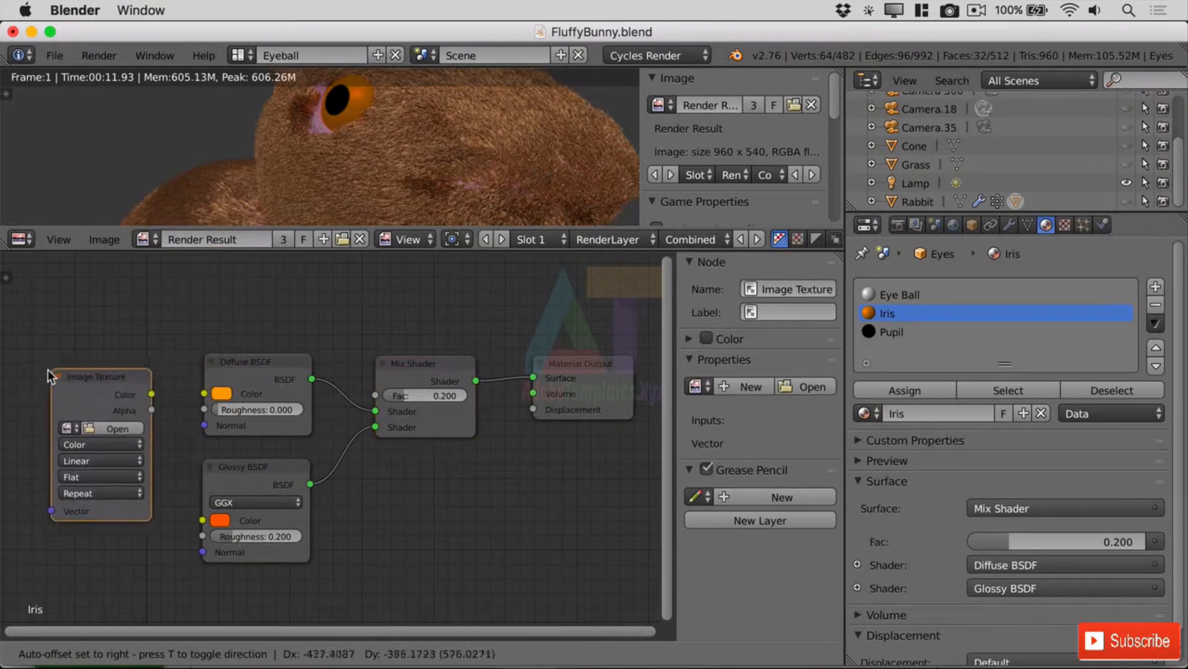
left_click(35, 344)
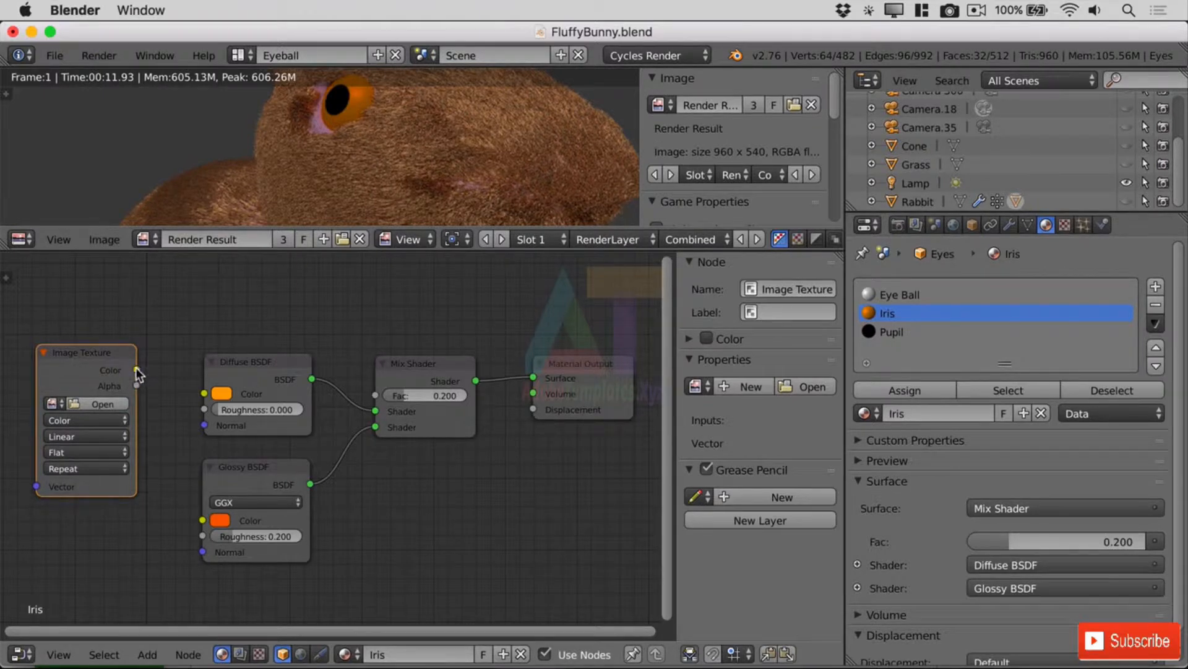
left_click_drag(137, 370, 204, 394)
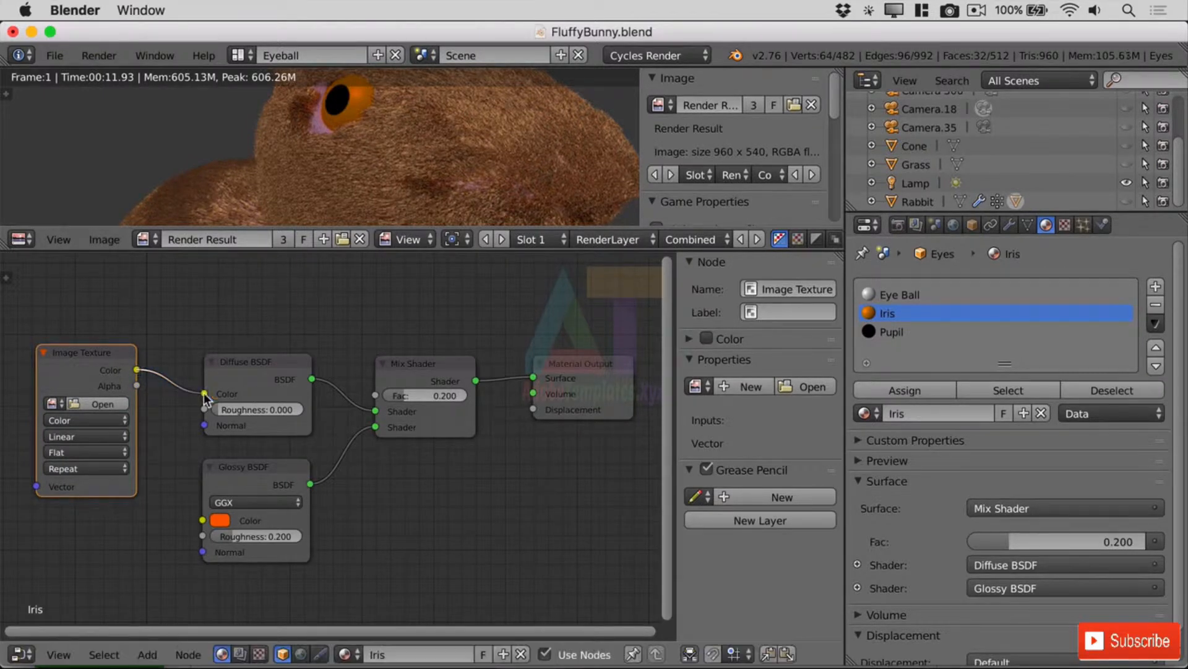
left_click_drag(137, 370, 203, 520)
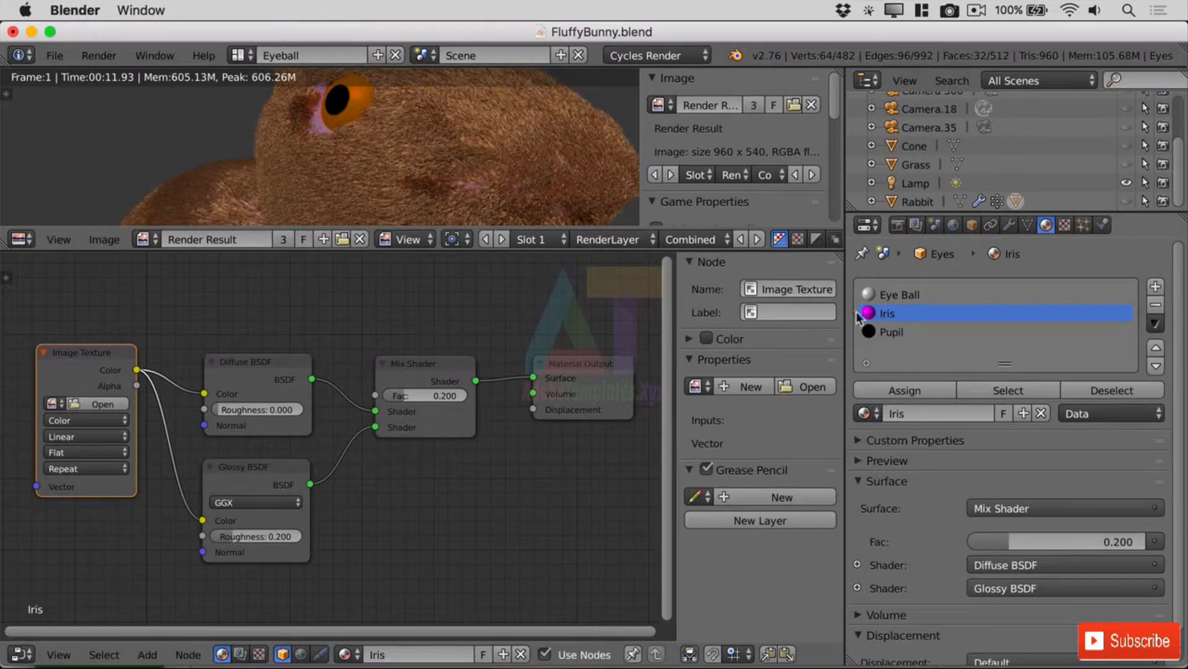
- Enlarge the render result area, change it to a 3D View, and show the eye from the front in Rendered shading
left_click_drag(738, 228, 718, 366)
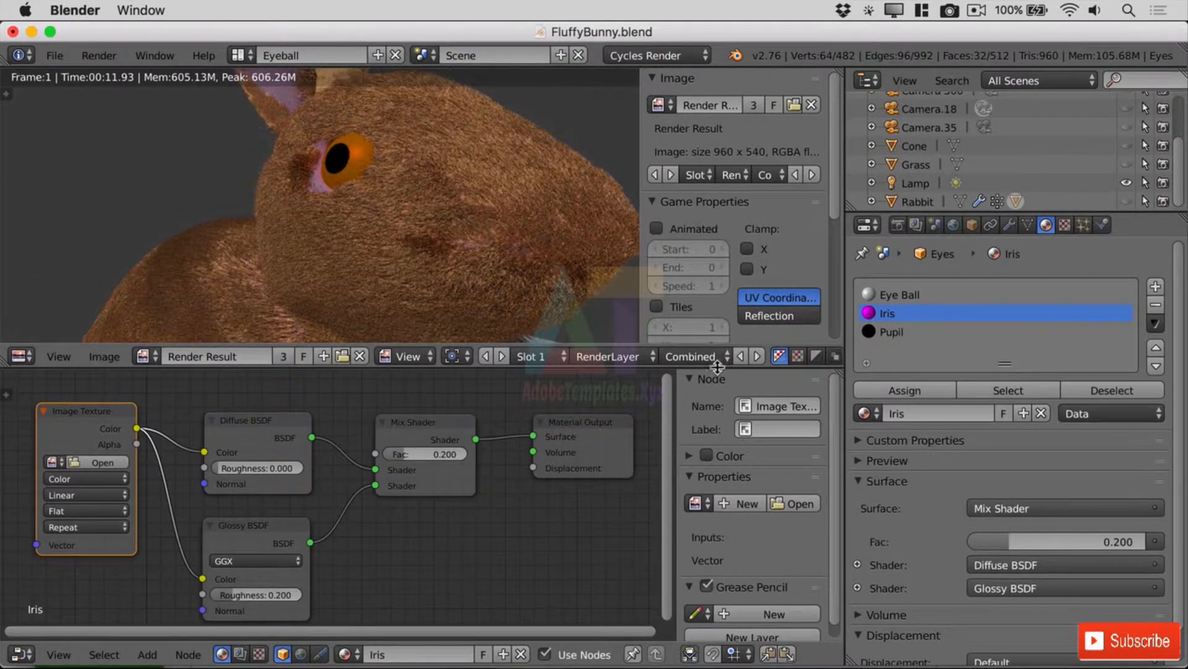
left_click(22, 356)
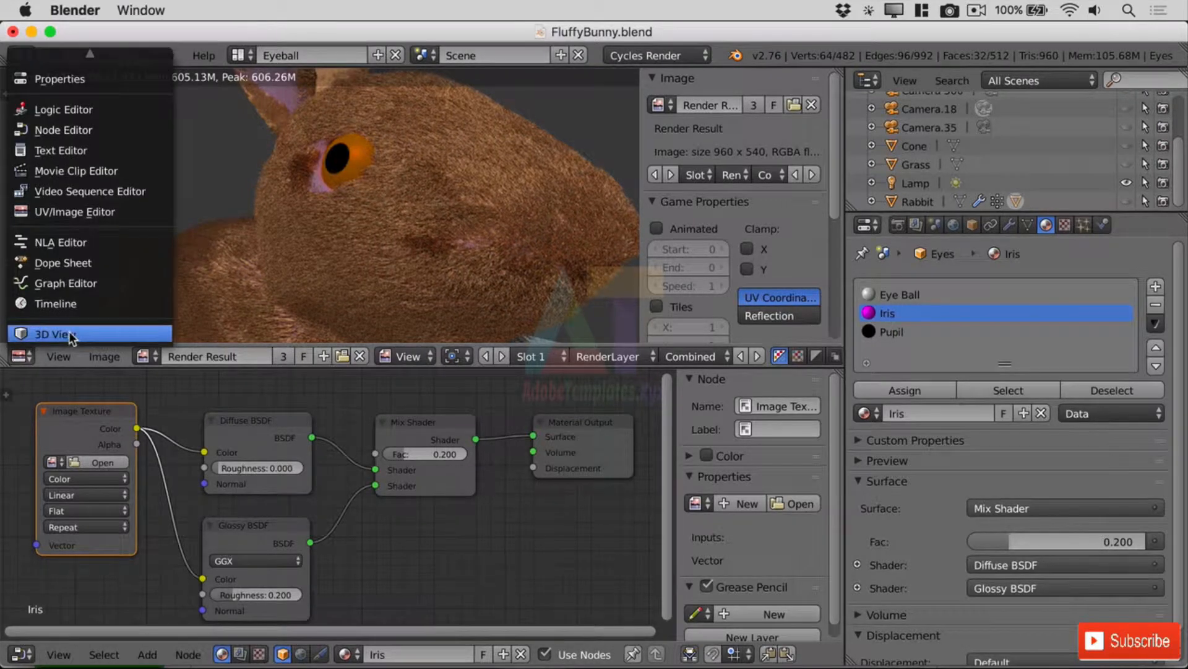
left_click(69, 332)
left_click(328, 356)
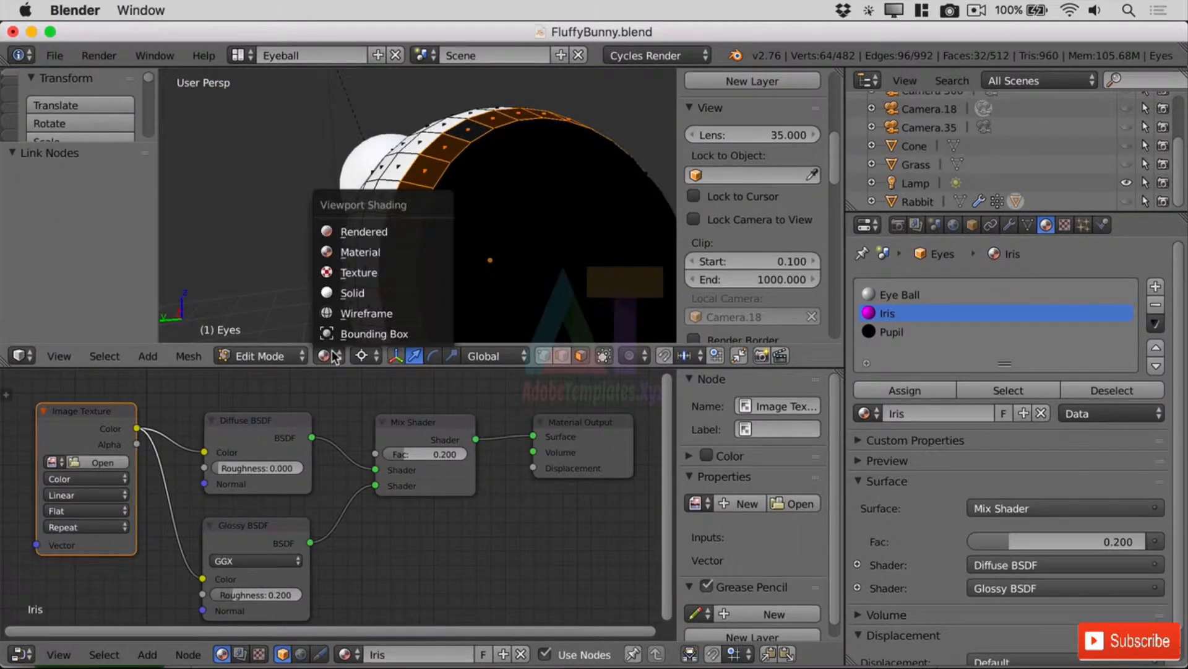
left_click(368, 232)
scroll(396, 217, "down", 2)
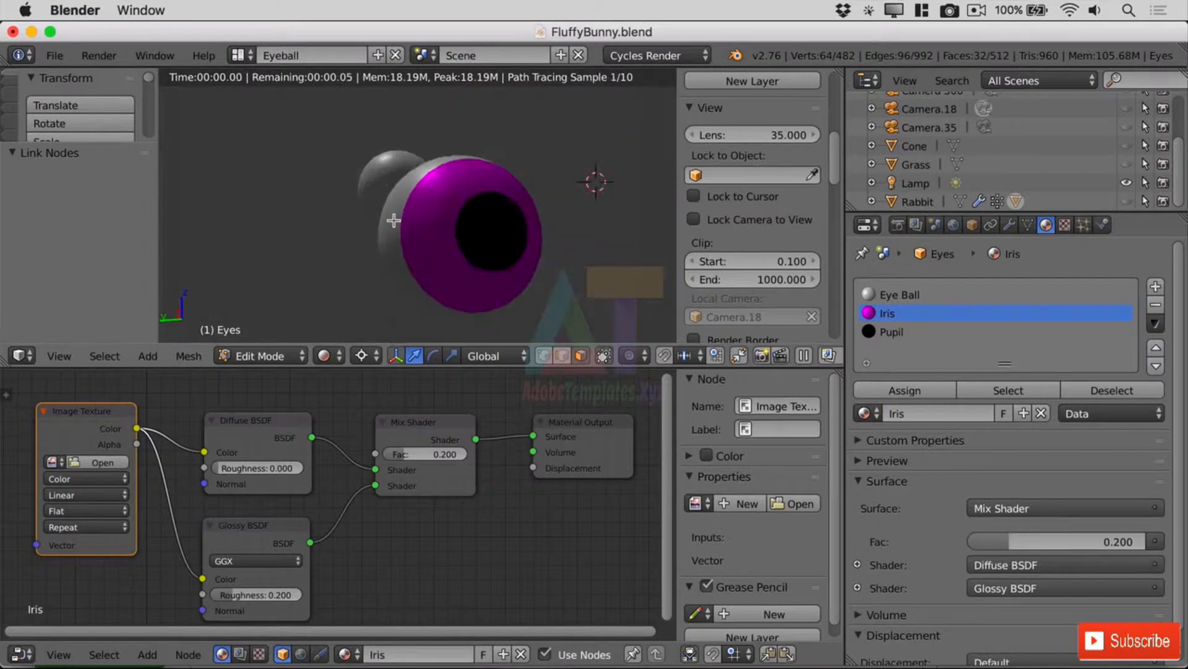
scroll(510, 233, "down", 2)
mouse_move(510, 233)
middle_mouse_down()
mouse_move(502, 223)
mouse_move(503, 233)
middle_mouse_up()
scroll(501, 235, "up", 3)
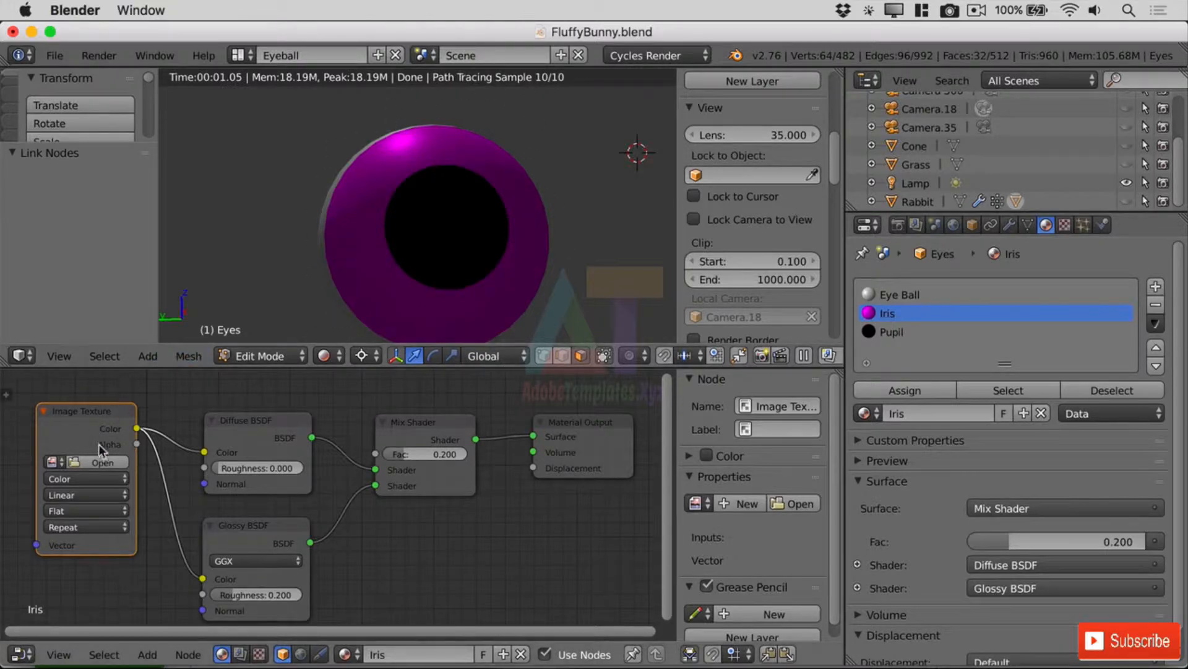
- Load Iris_FINAL.png into the Image Texture node
left_click(103, 462)
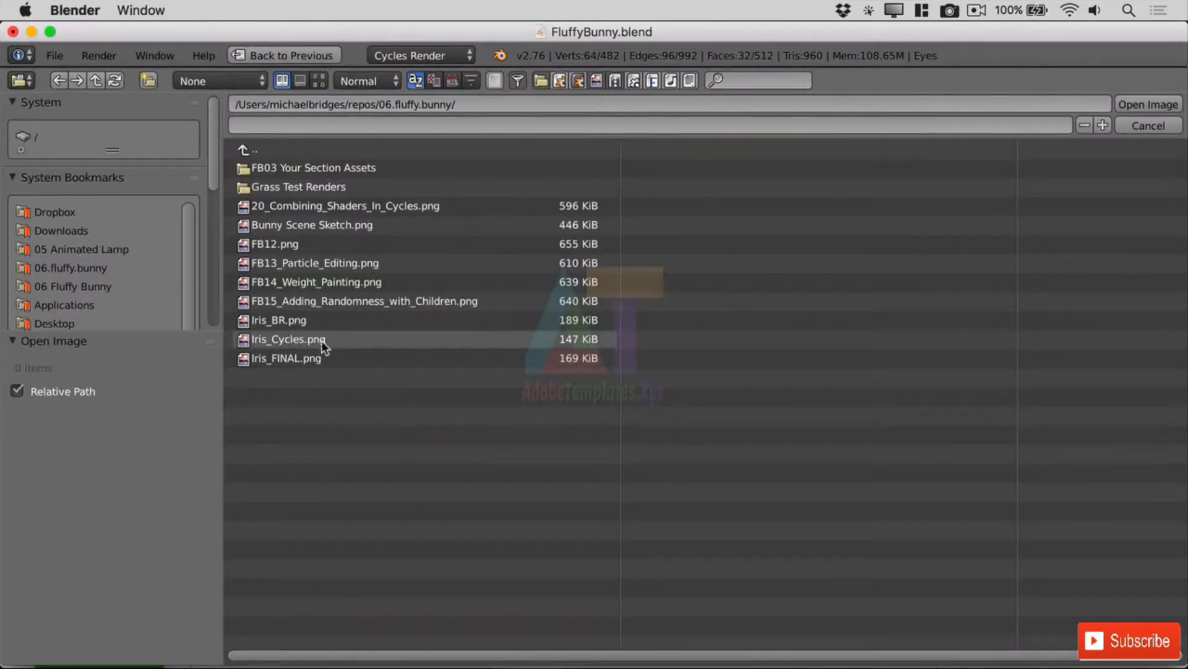
left_click(295, 359)
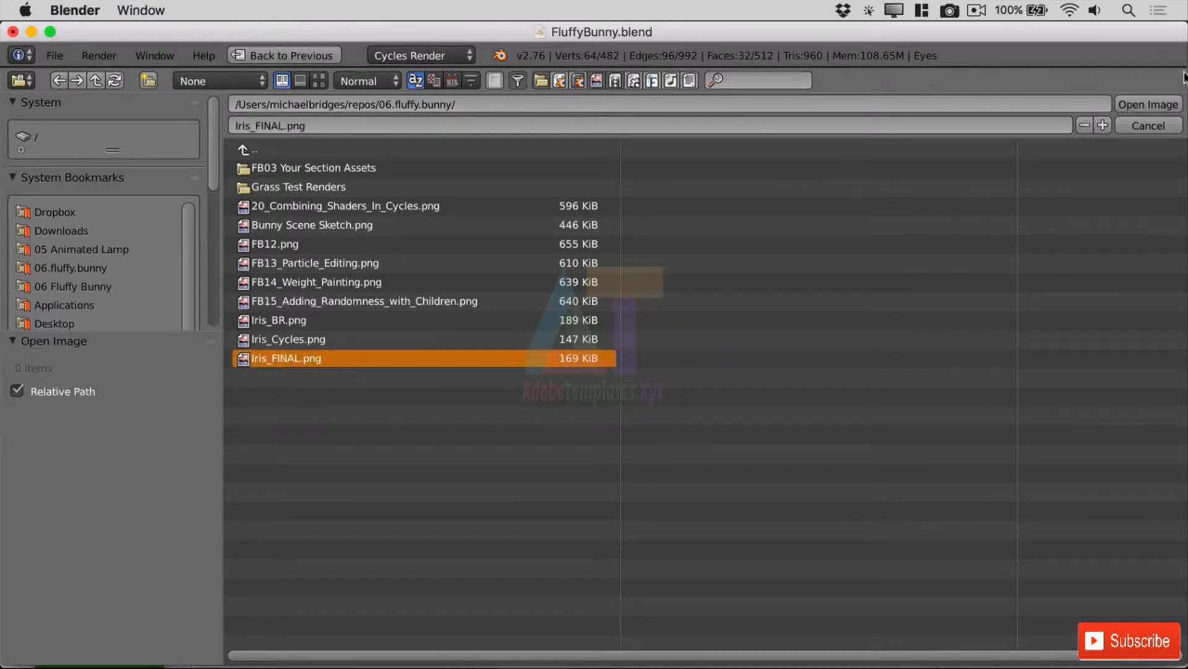
left_click(1148, 104)
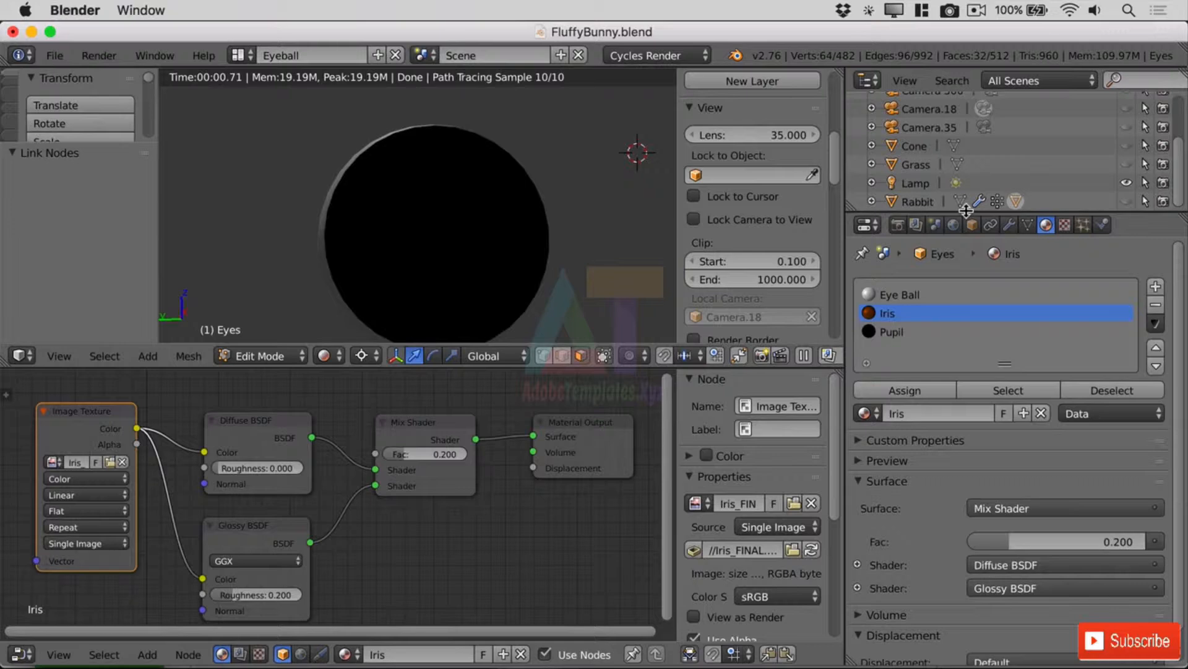
- Enlarge the outliner area, change it to a UV/Image Editor, and open Iris_FINAL.png in it
left_click_drag(966, 211, 970, 307)
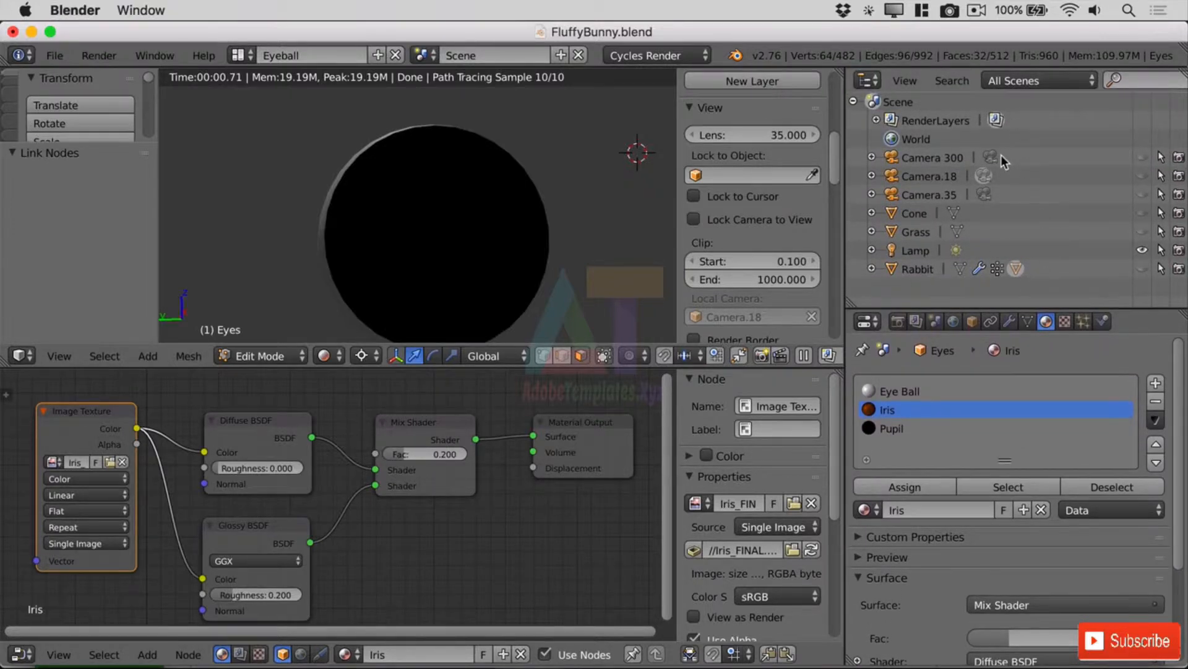
left_click(870, 81)
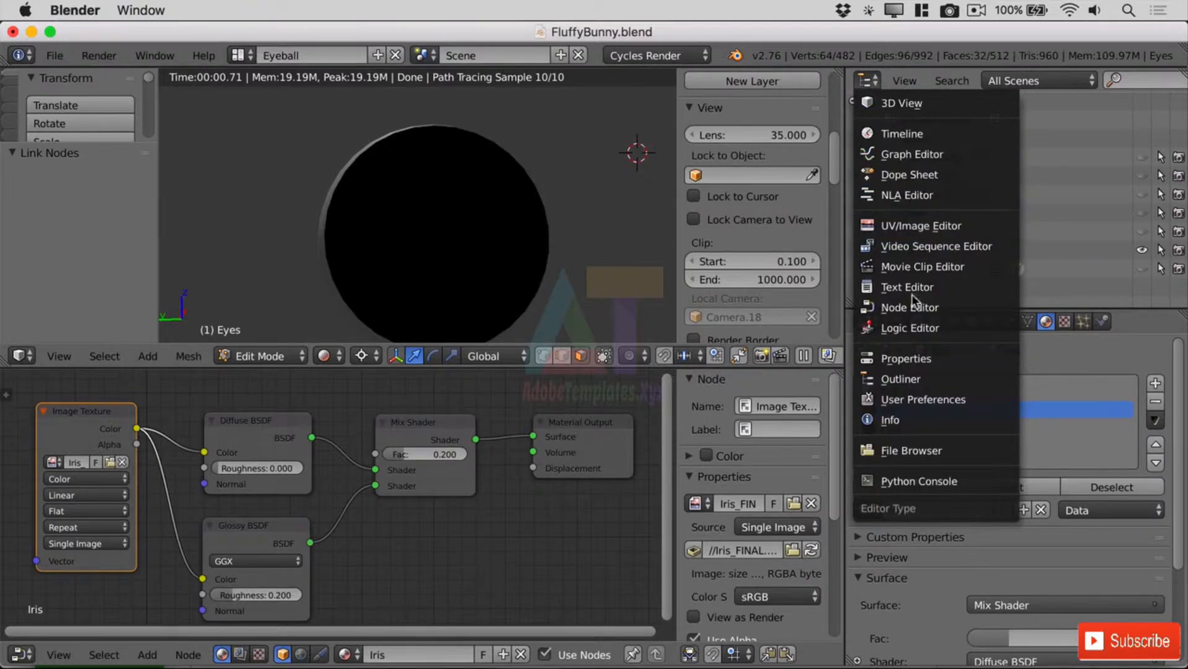
left_click(953, 226)
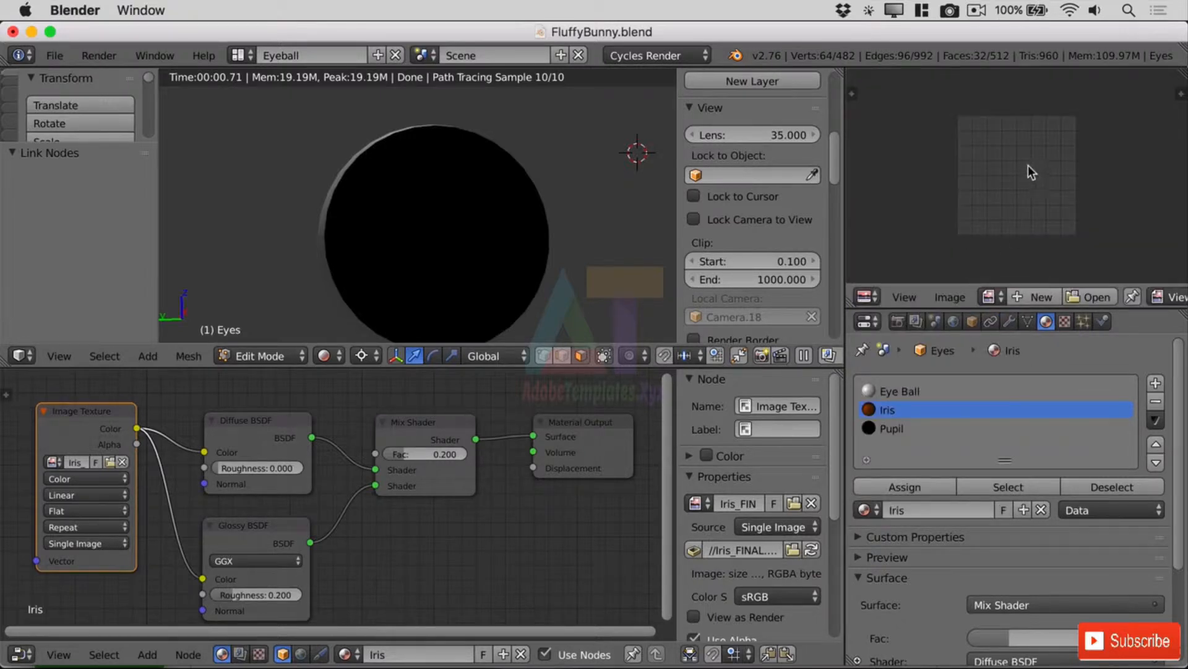
scroll(1027, 167, "up", 2)
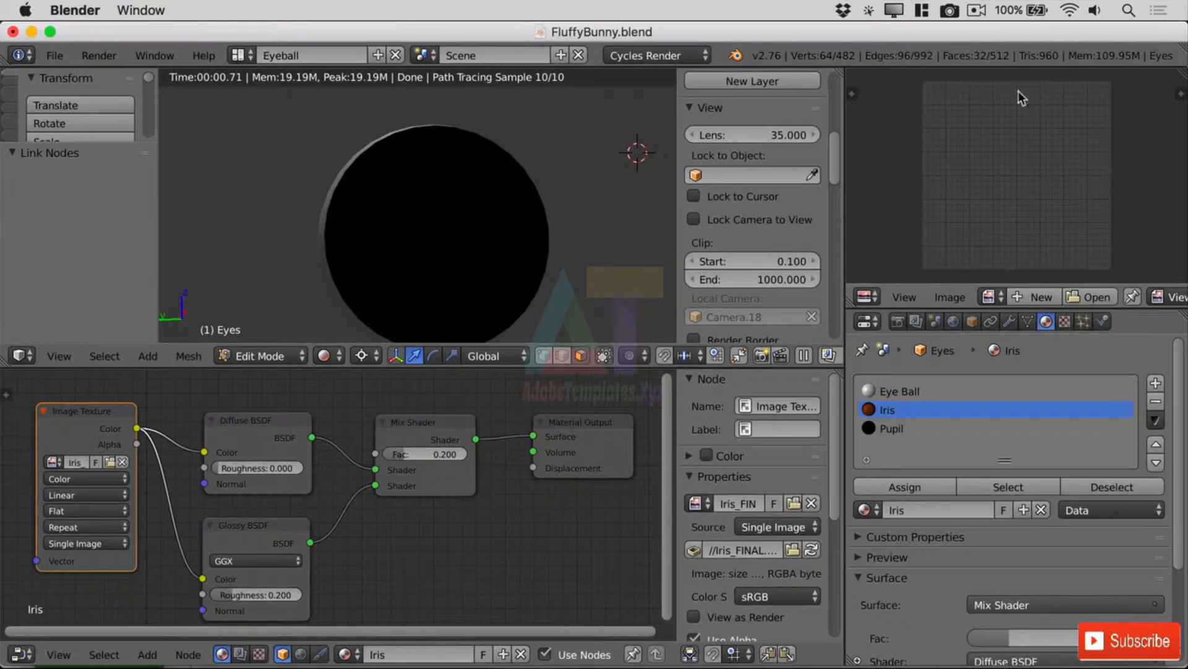
left_click(1094, 297)
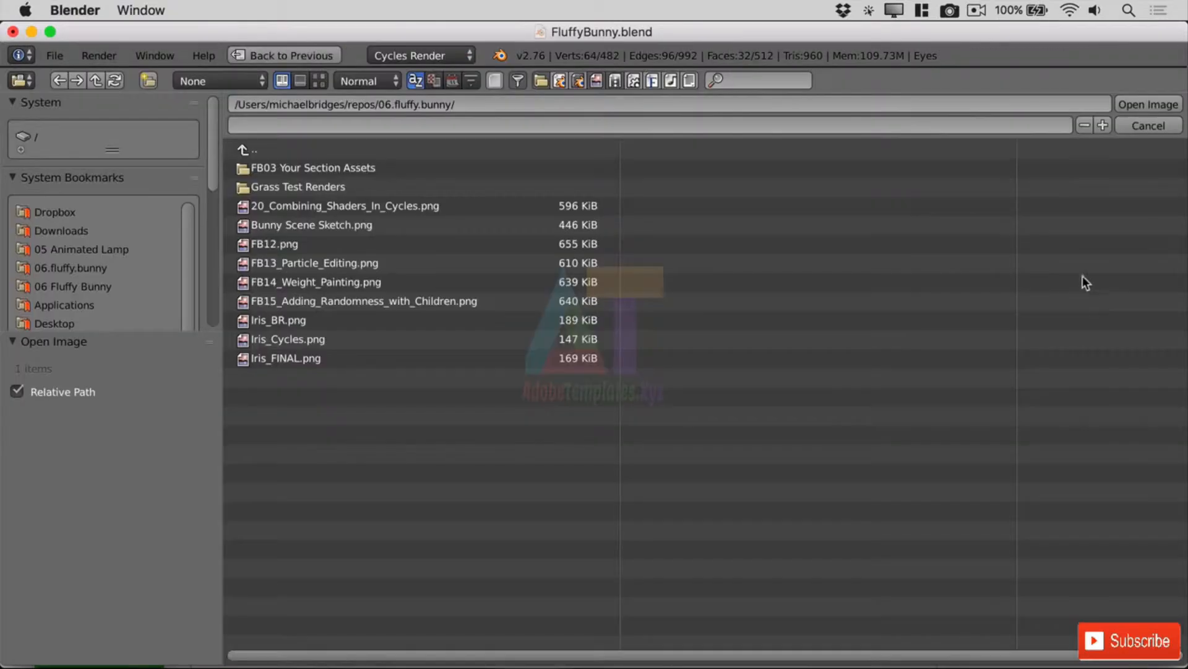
double_click(342, 362)
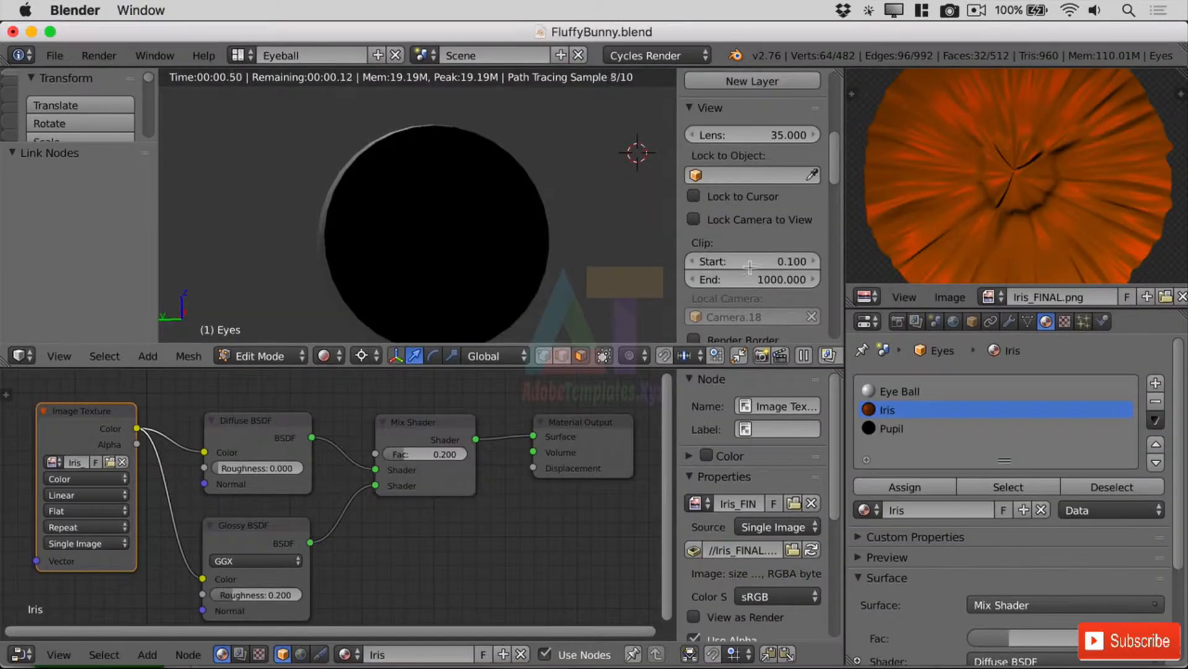
scroll(1061, 154, "down", 3)
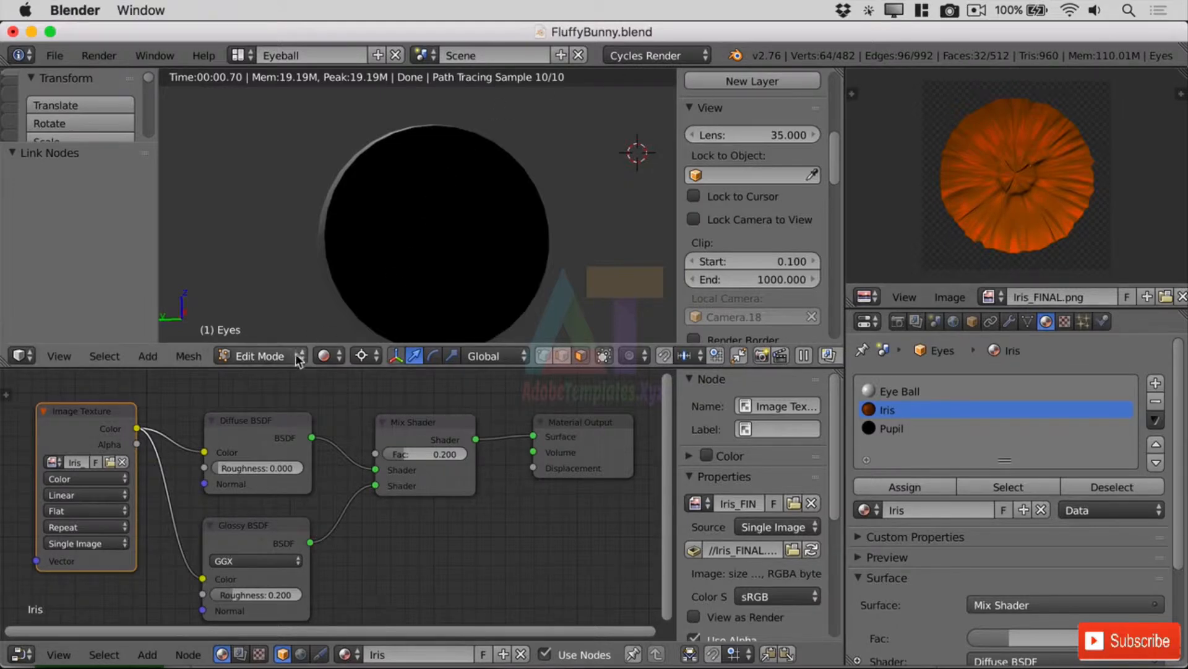
- Preview the eye in Solid, Material and Texture shading, leaving the 3D view in Solid
left_click(334, 363)
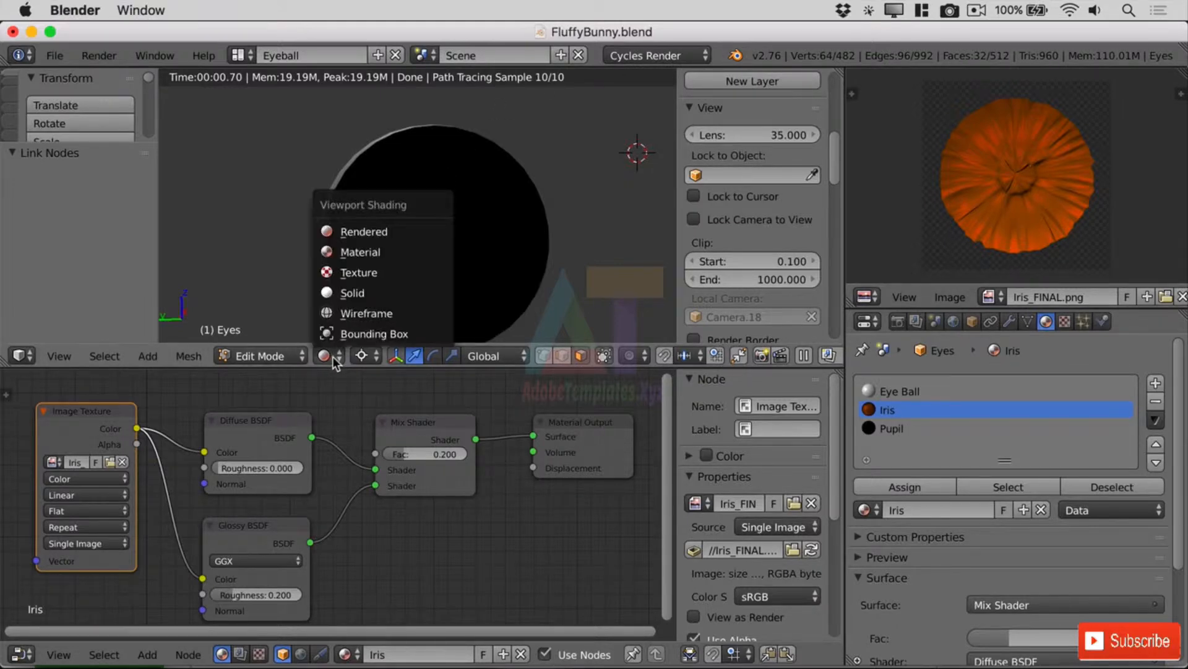
left_click(359, 292)
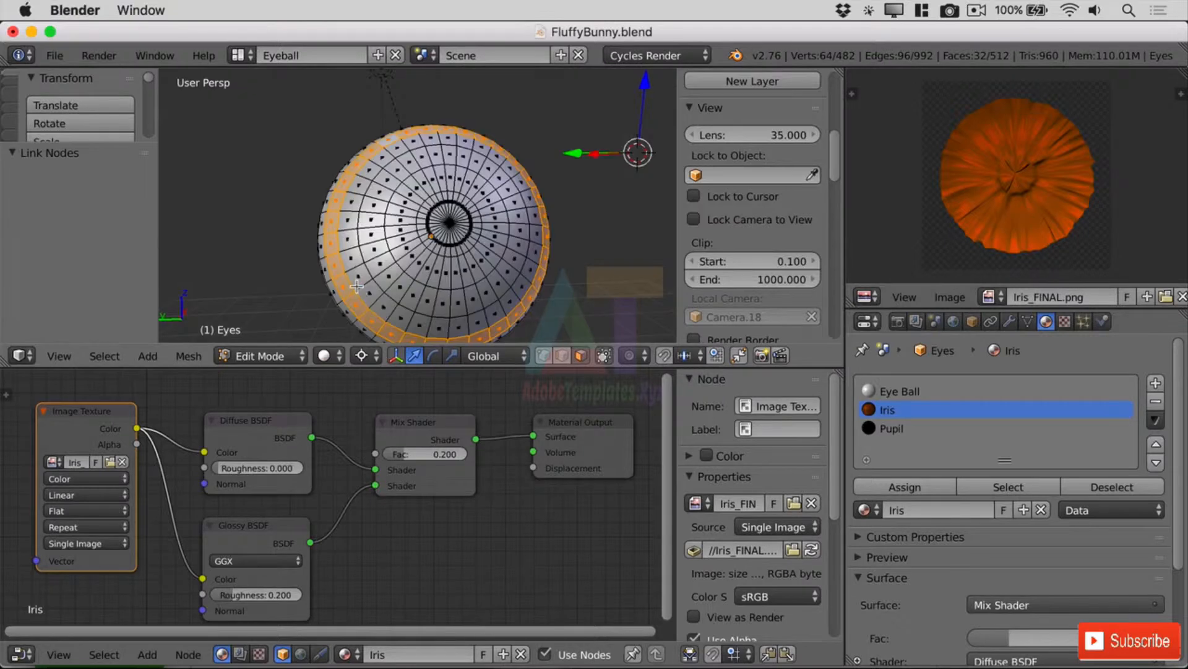
left_click(338, 356)
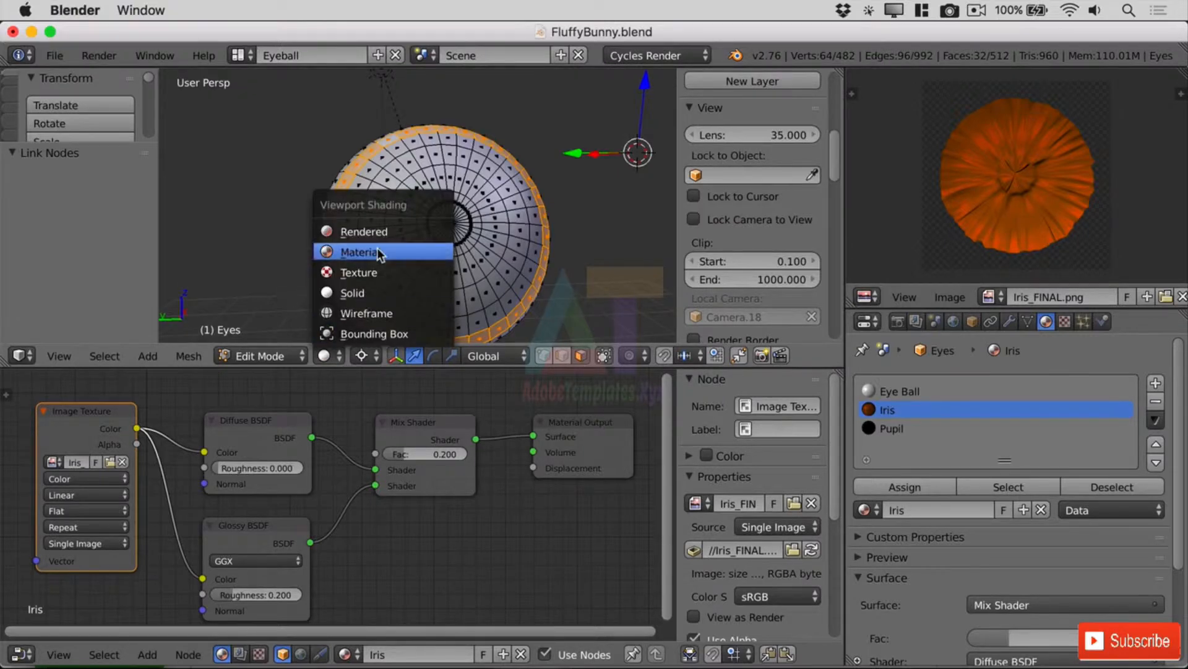
left_click(377, 248)
left_click(334, 356)
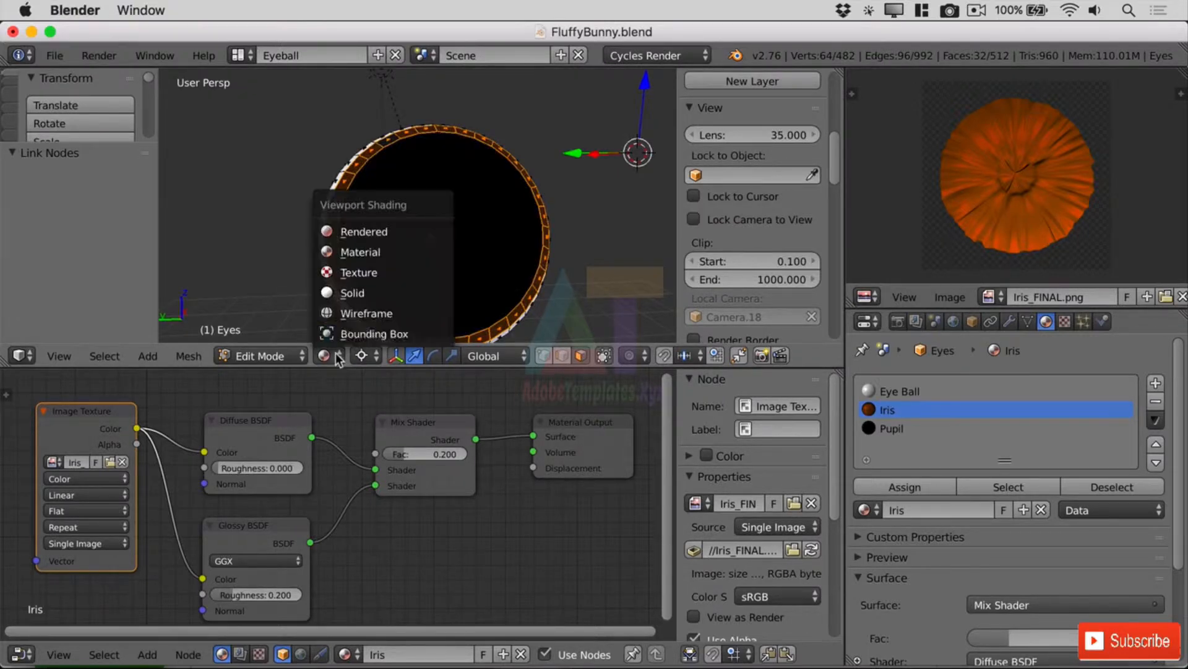
left_click(378, 269)
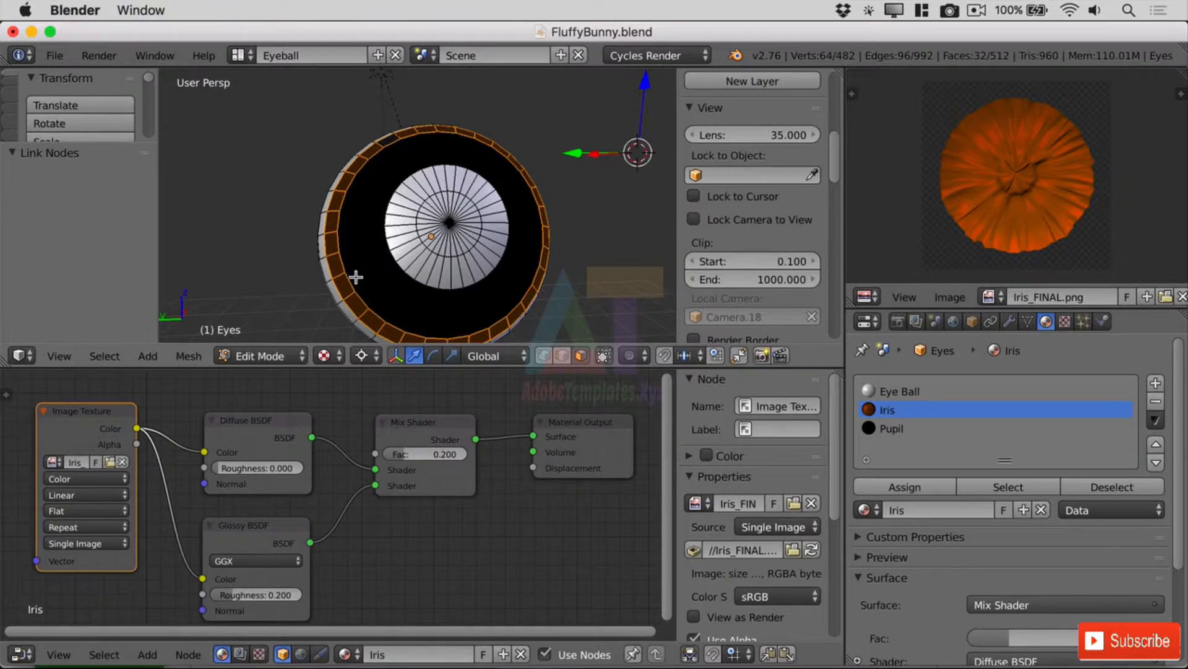
left_click(325, 356)
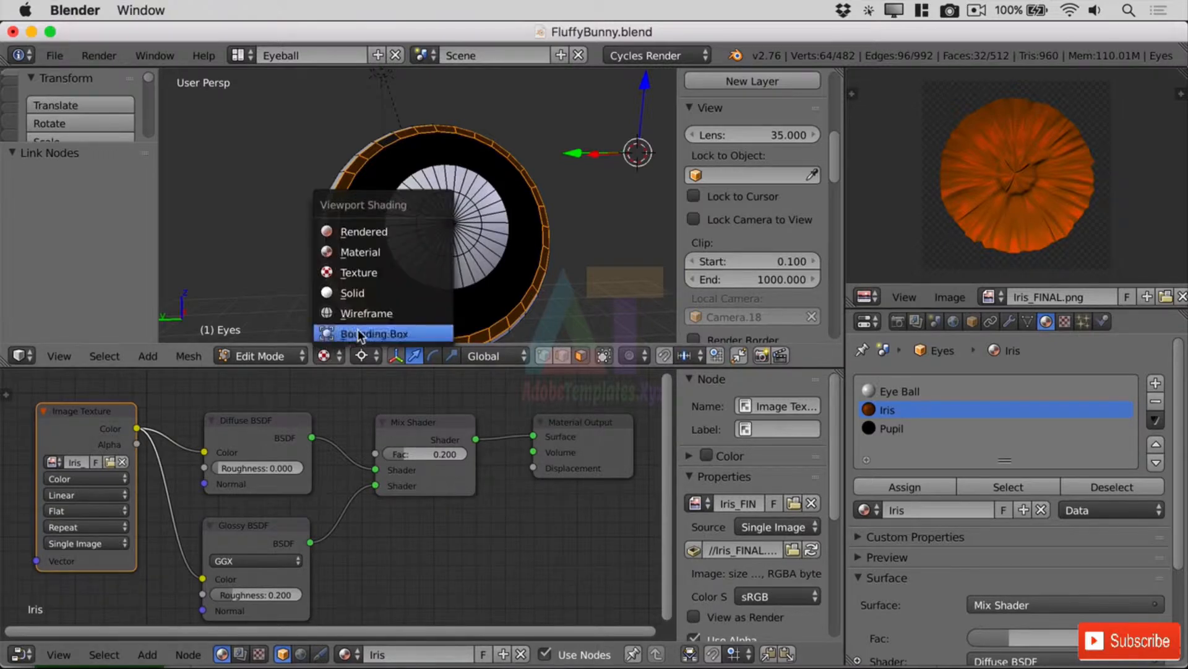
left_click(369, 292)
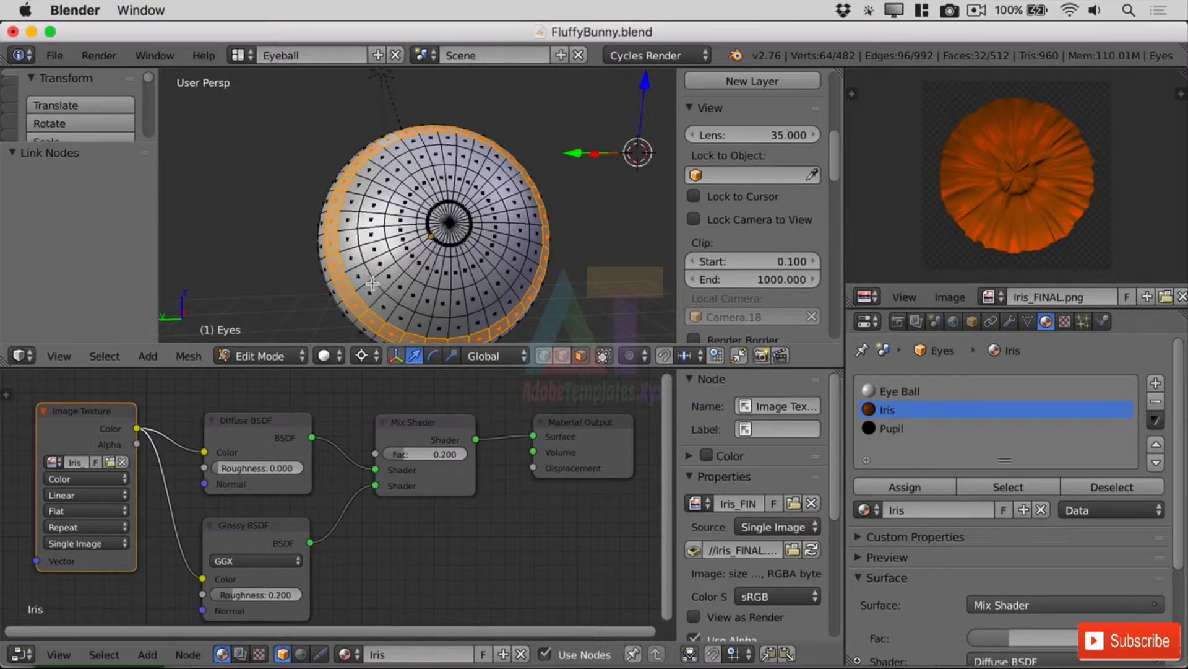
- Add the next two face loops toward the pupil to the selected iris loop and unwrap all selected faces
key("alt")
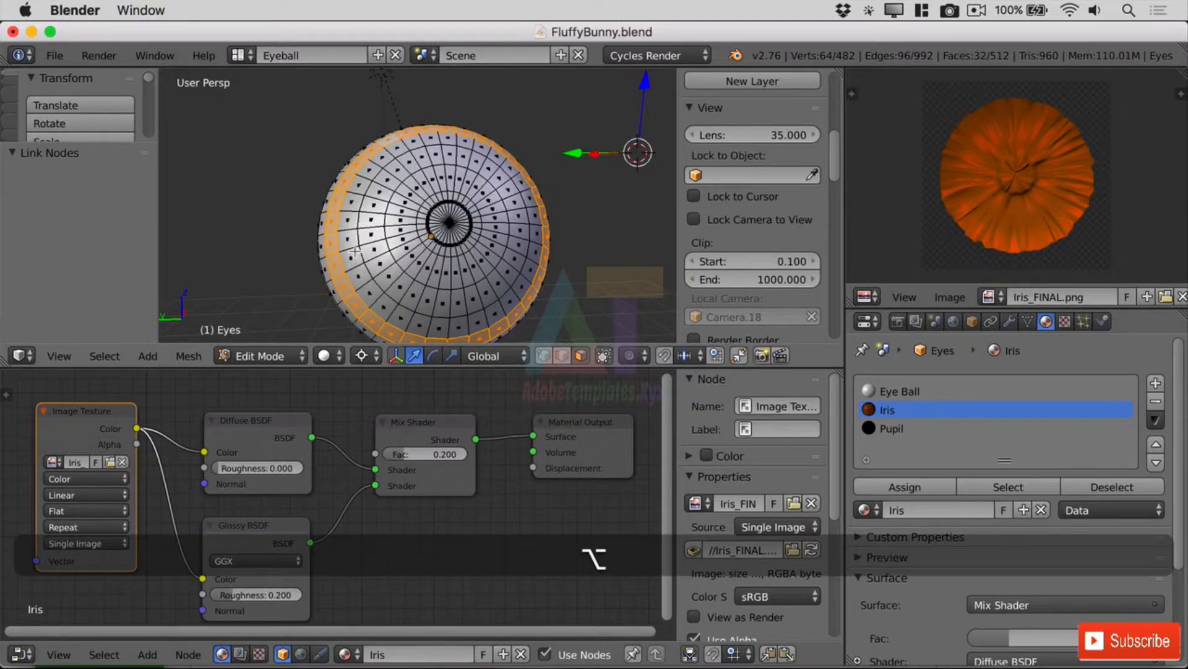
key("shift")
left_click(351, 251, "alt+shift")
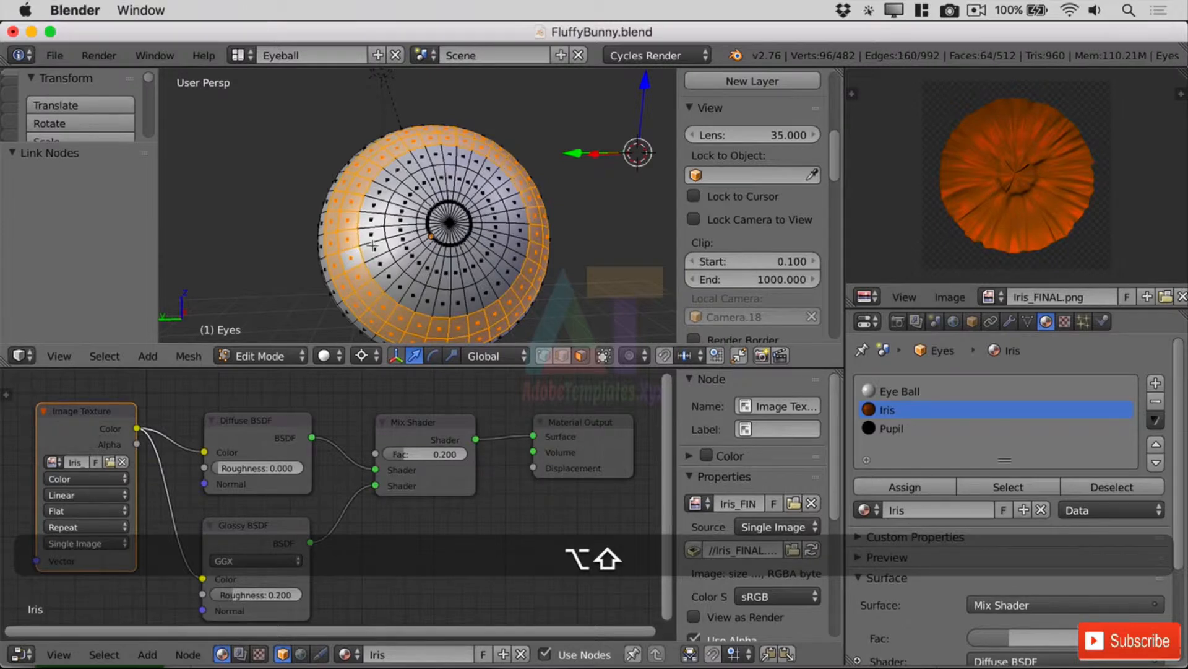
left_click(372, 246, "alt+shift")
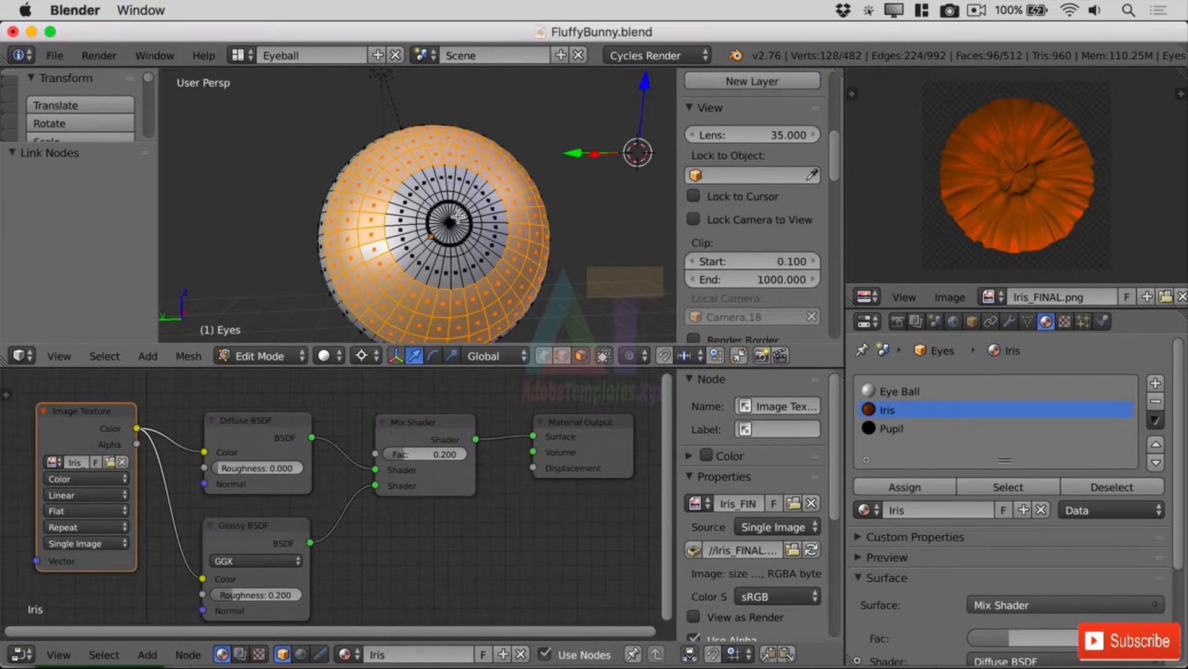
key("u")
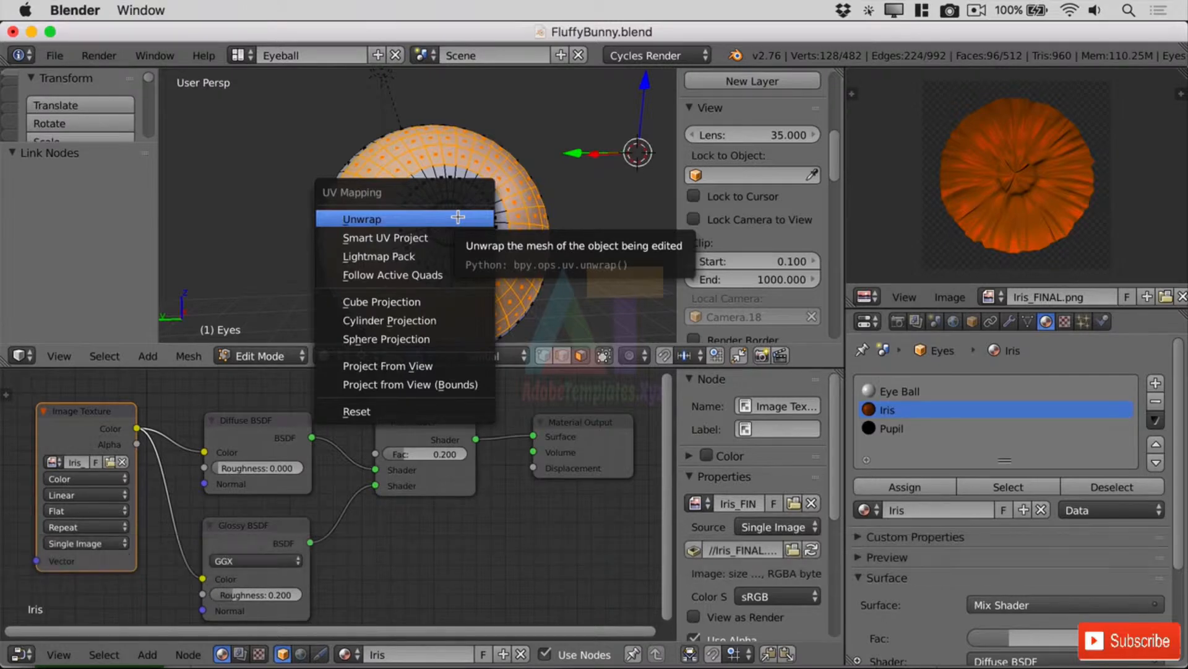
left_click(403, 220)
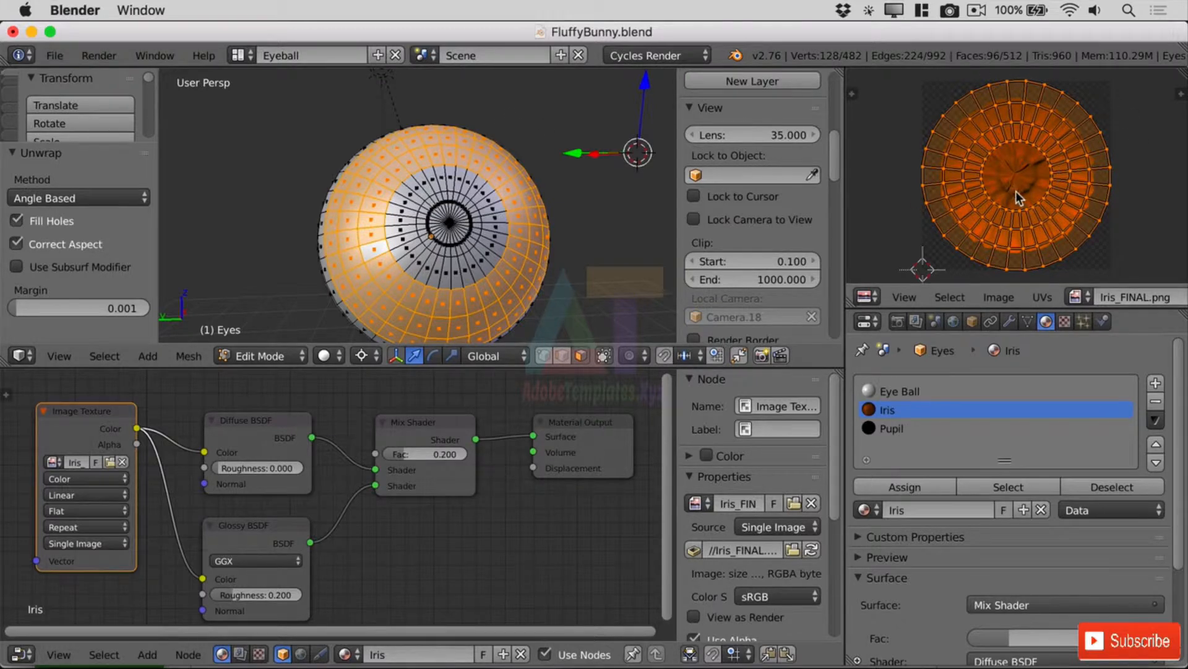
- Set the 3D view to Rendered shading and examine the iris texture on the eye from an angle
left_click(324, 356)
left_click(384, 232)
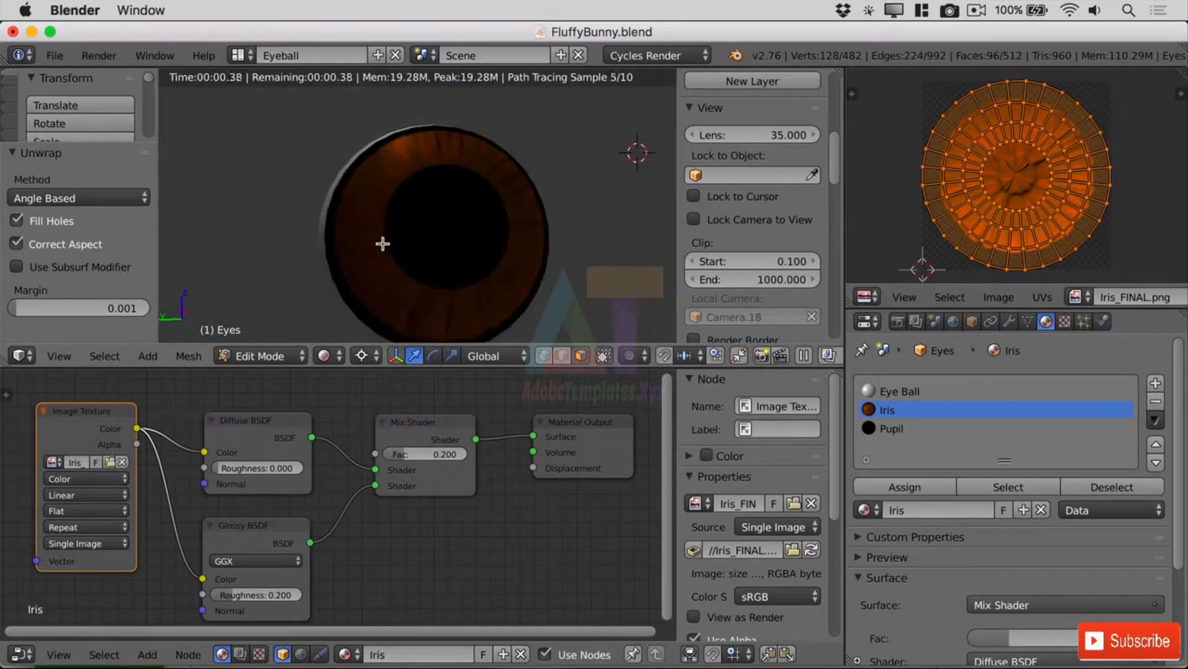
mouse_move(381, 242)
middle_mouse_down()
mouse_move(412, 237)
mouse_move(390, 233)
mouse_move(377, 247)
mouse_move(400, 241)
middle_mouse_up()
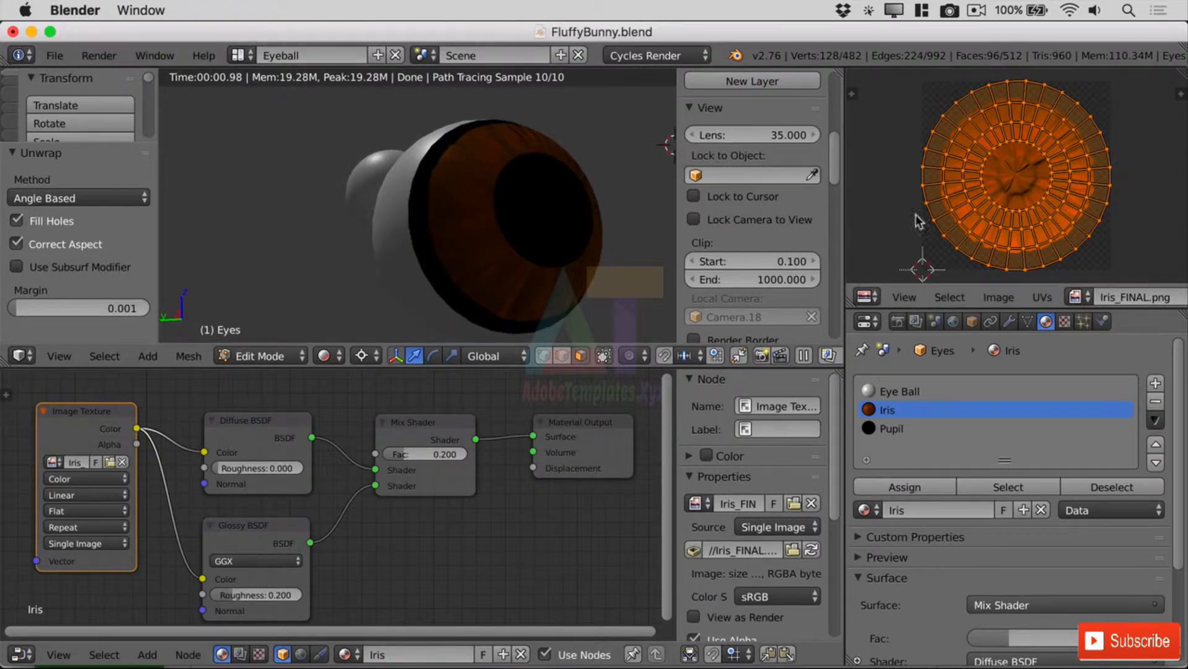
- Scale the iris UVs by about -0.371 so they fit inside the iris image, and render the scene
key("s")
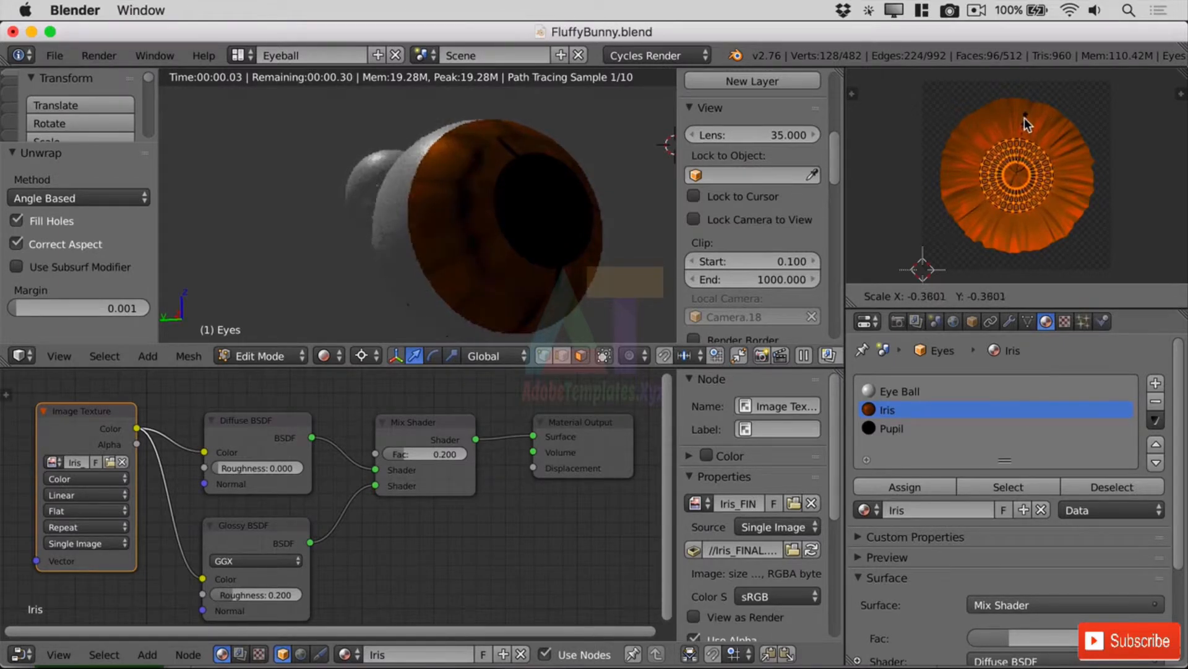
left_click(1028, 123)
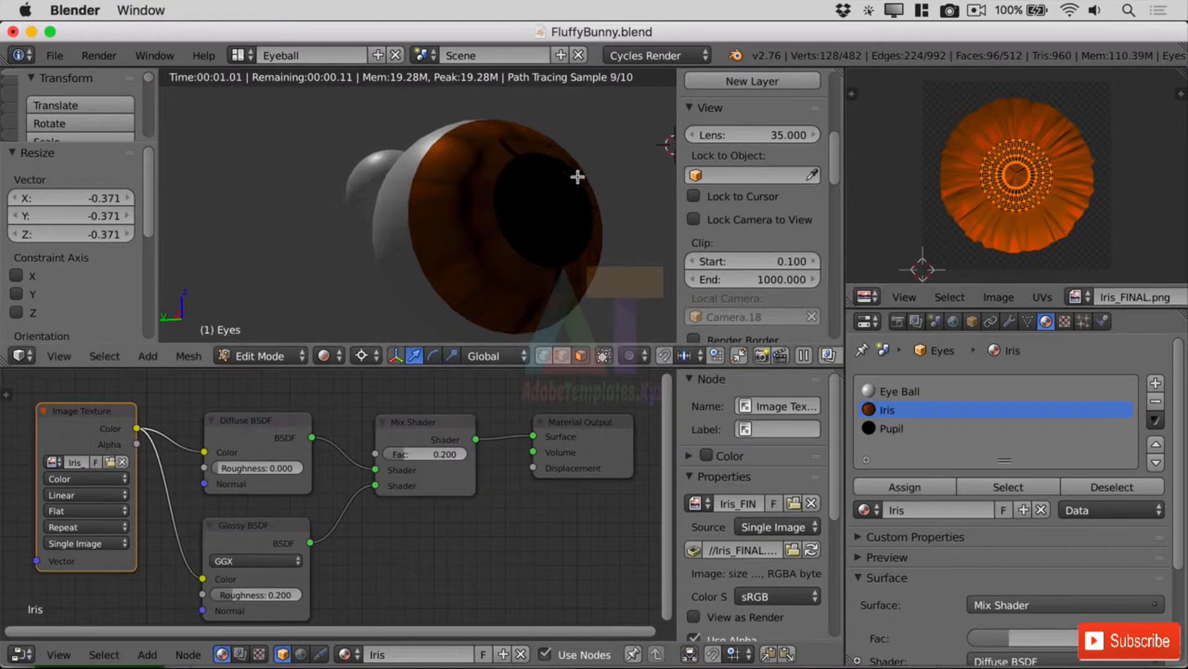
mouse_move(607, 153)
middle_mouse_down()
mouse_move(573, 154)
mouse_move(594, 159)
middle_mouse_up()
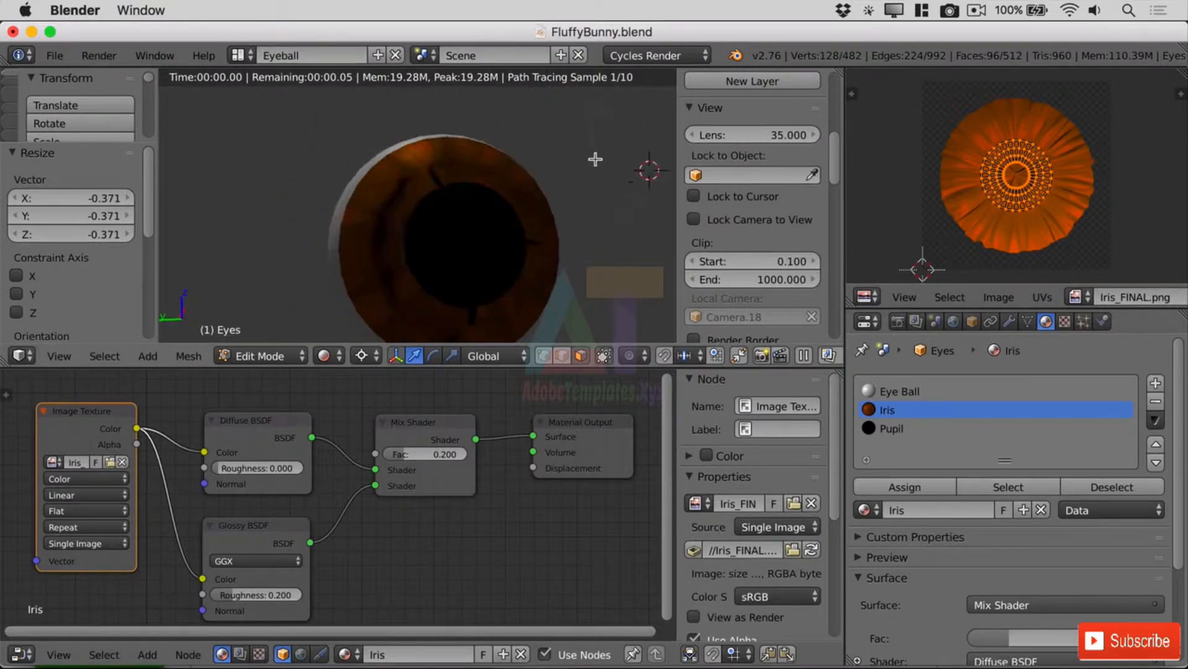
left_click(99, 55)
left_click(123, 76)
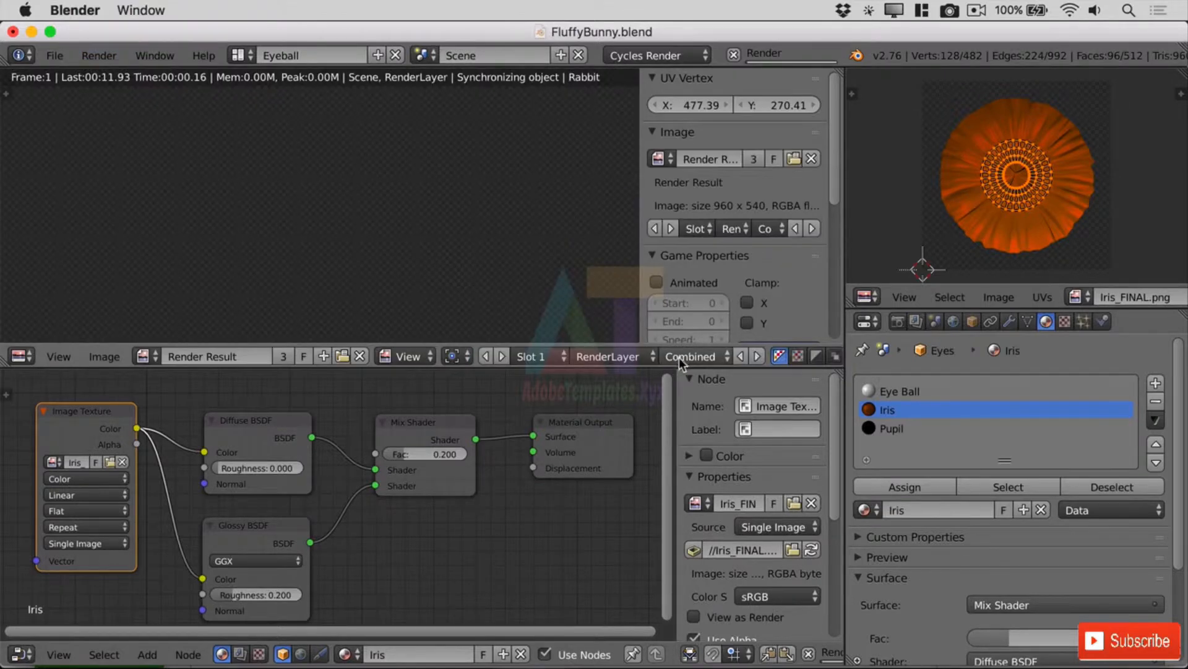
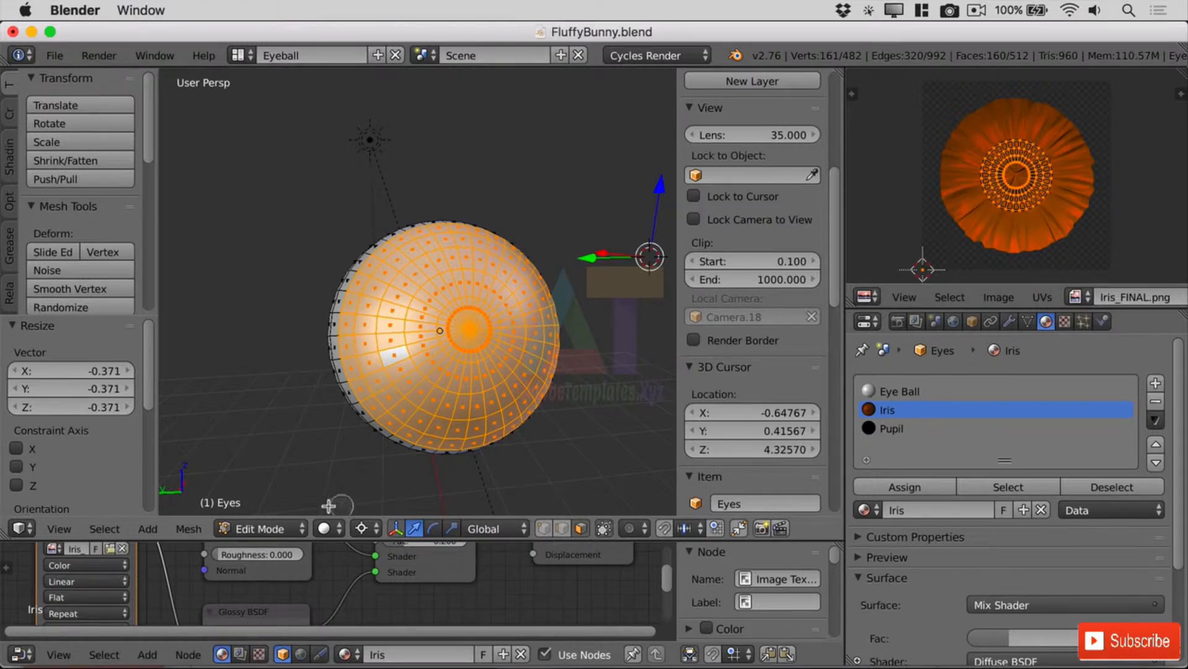
- Preview the eye in Material and Texture shading, leaving the 3D view in Solid
left_click(324, 528)
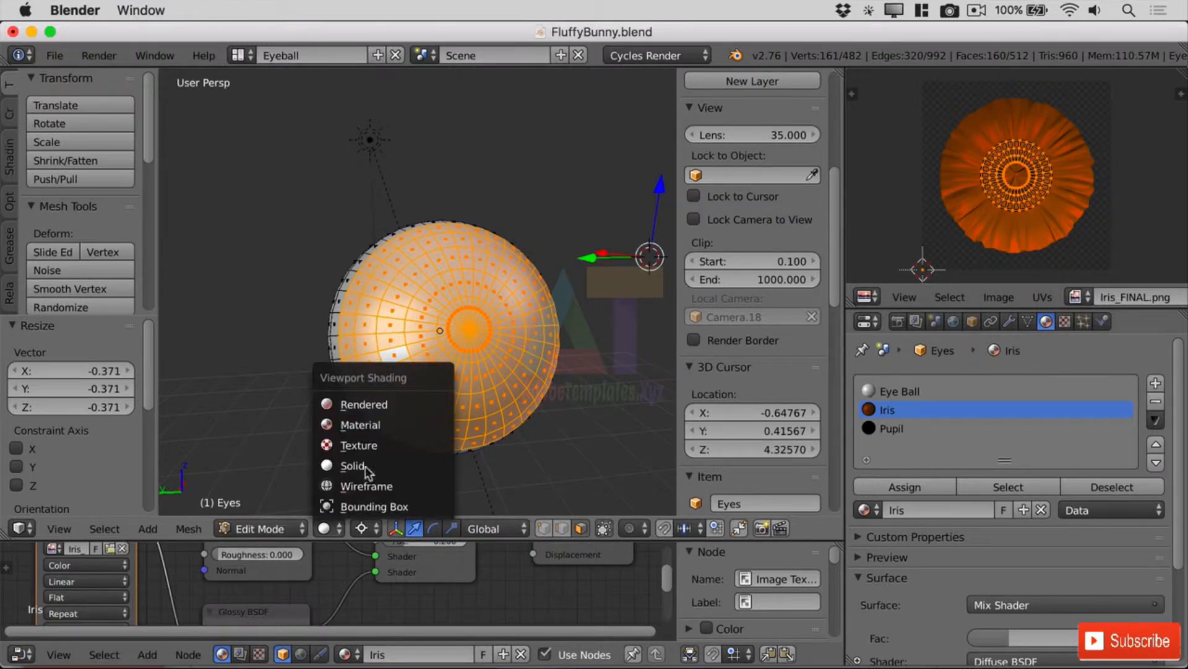
left_click(380, 422)
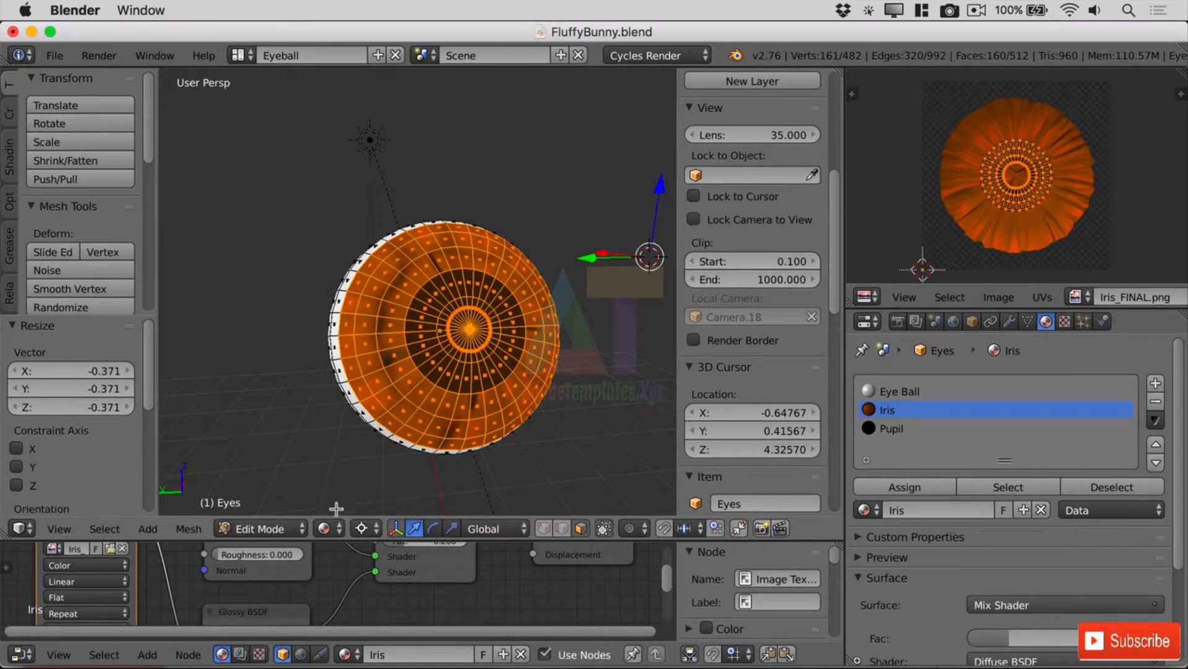
left_click(327, 529)
left_click(377, 445)
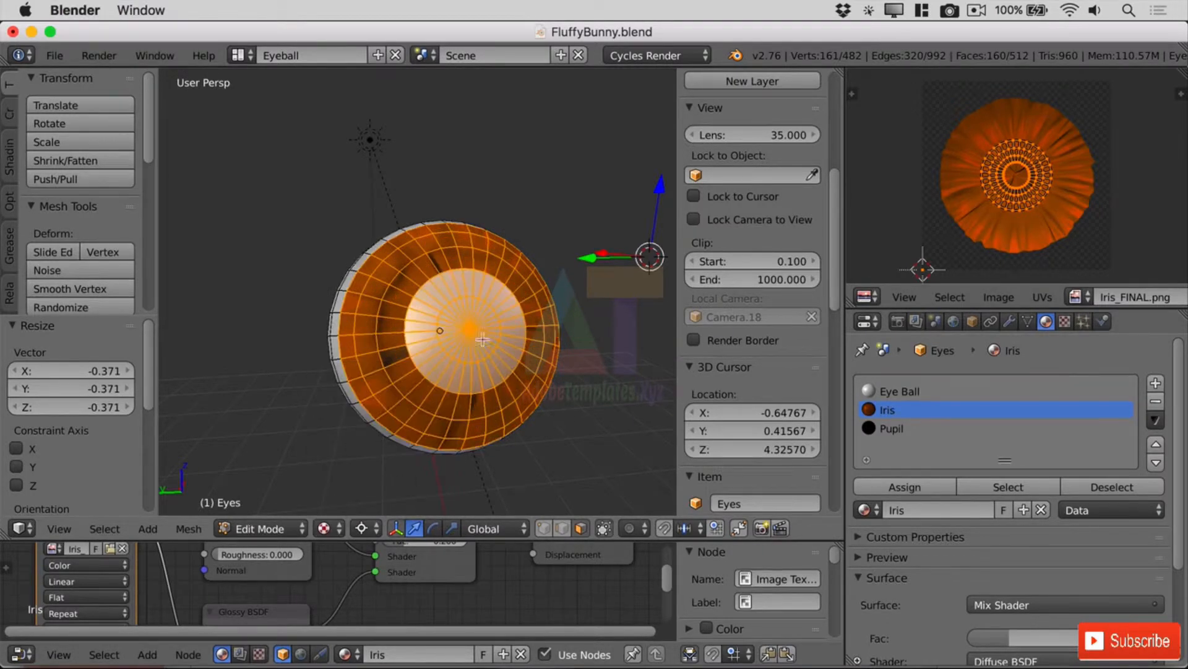
left_click(326, 525)
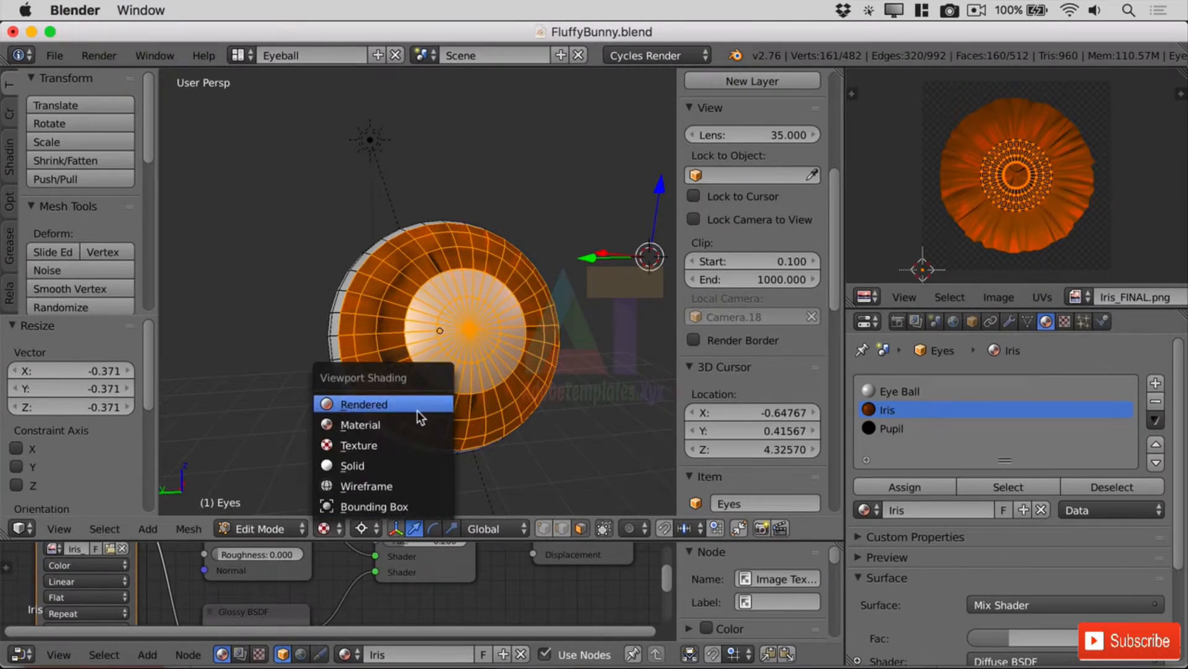
left_click(409, 466)
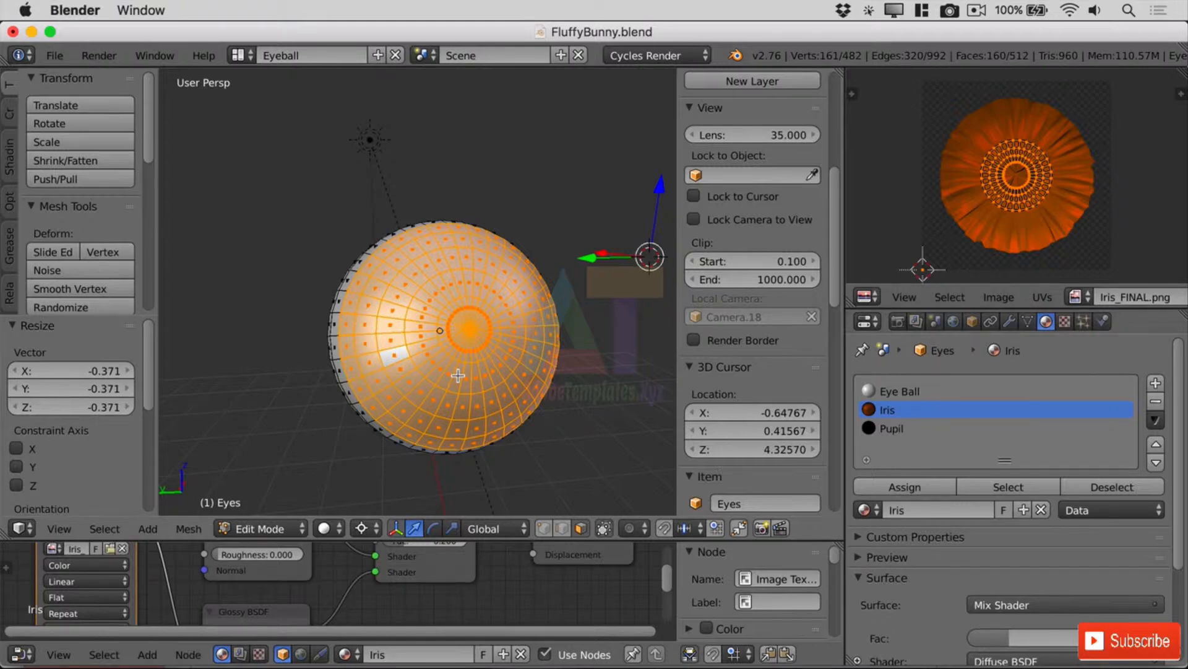
- Duplicate the selected iris and pupil faces in place and separate the duplicate into a new object
key("shift+d")
right_click(505, 380)
key("p")
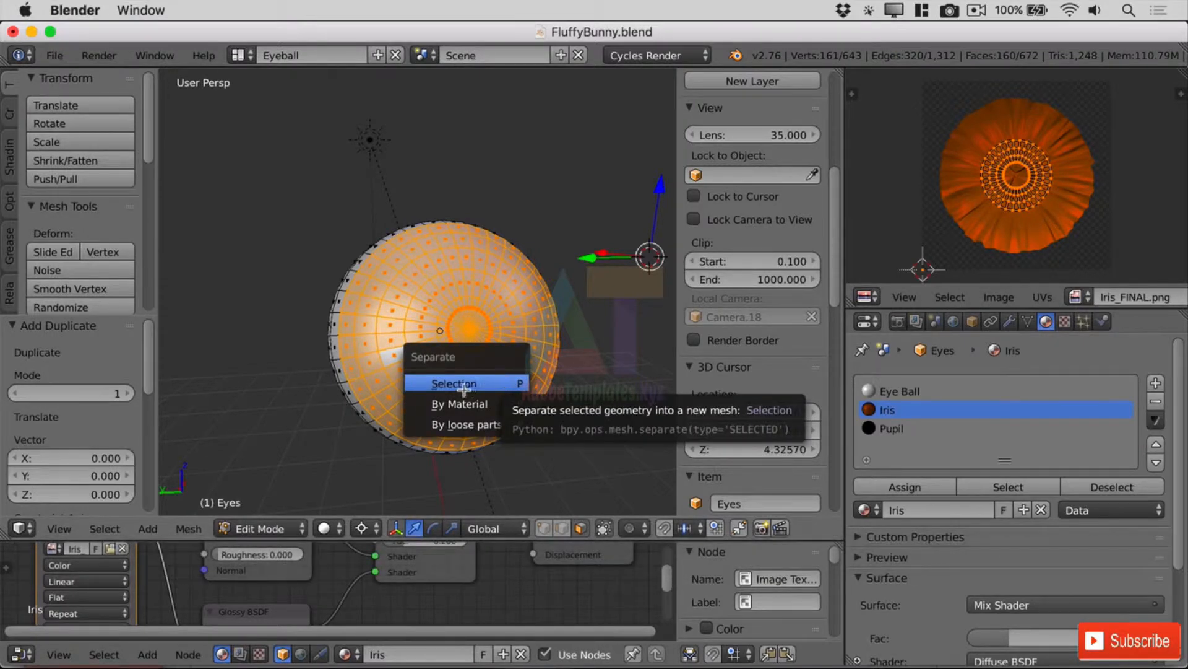
left_click(490, 383)
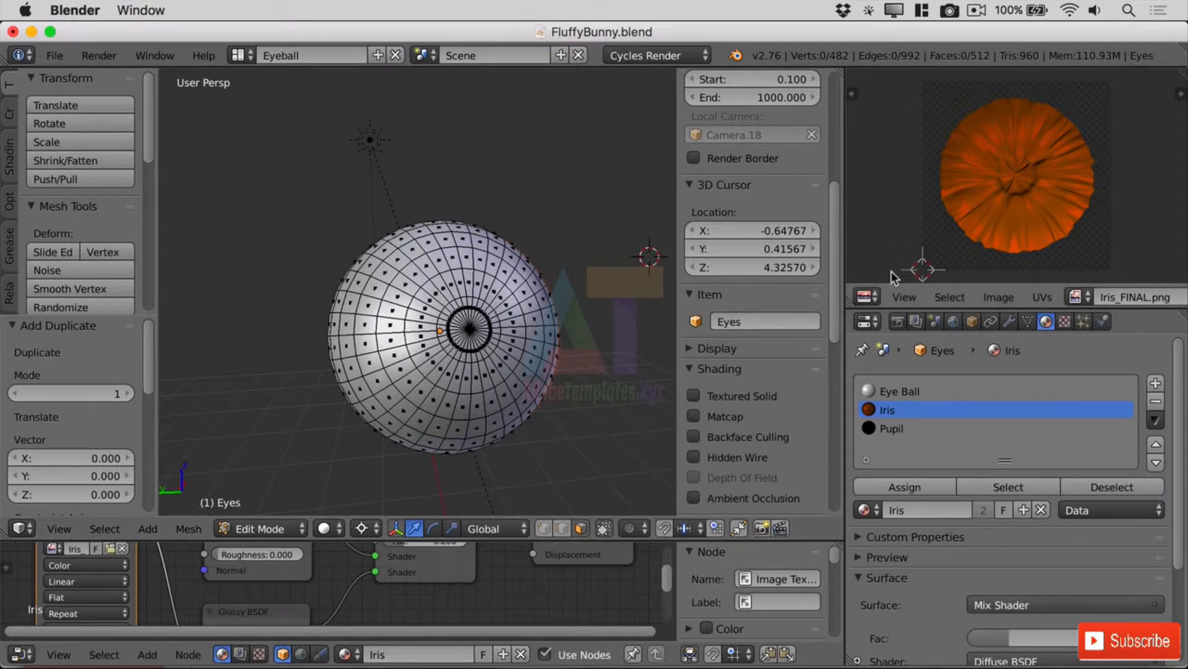
- Change the UV/Image Editor area back to an Outliner and rename the separated eye object under Rabbit to Lens
left_click(869, 296)
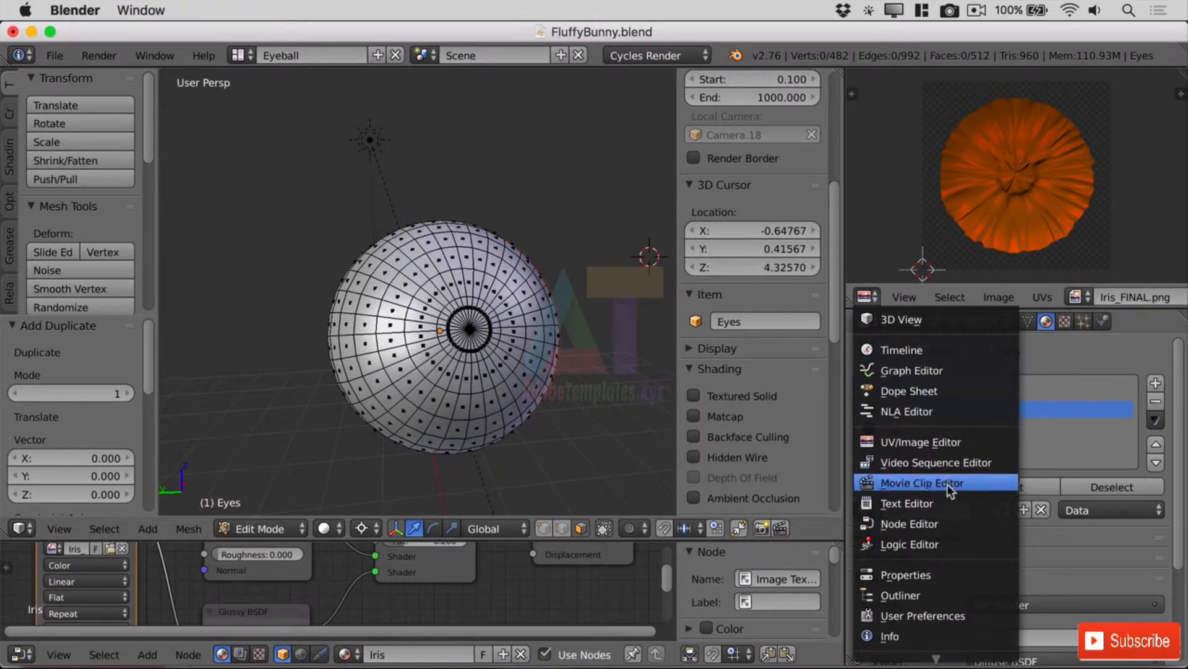
left_click(938, 591)
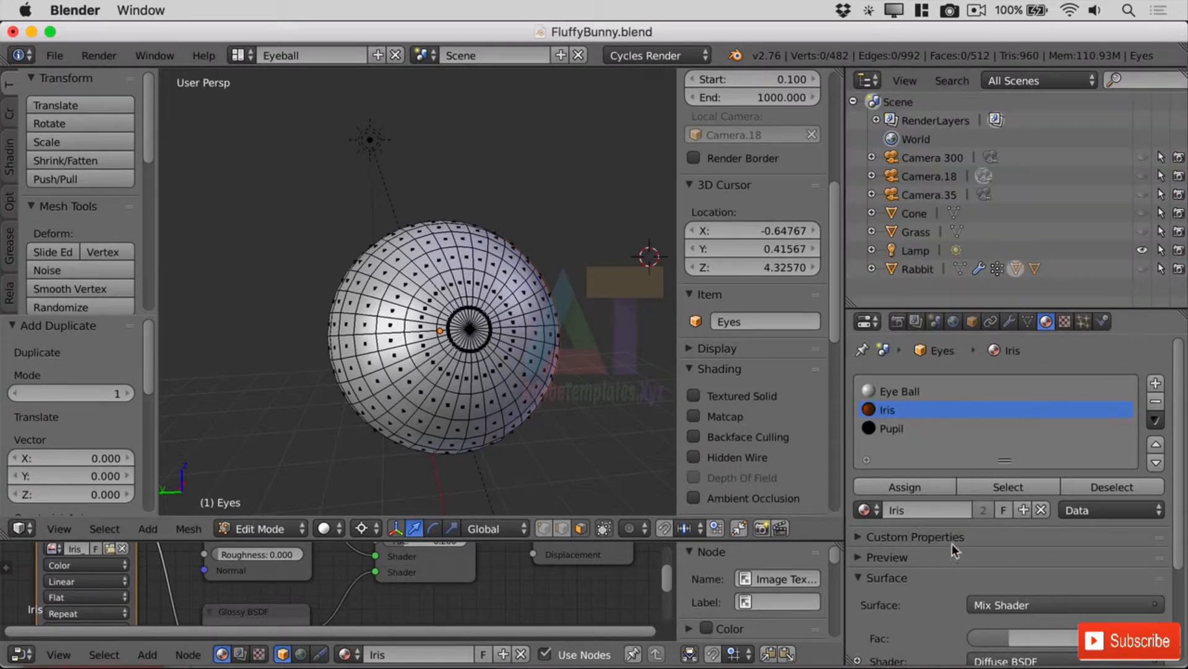
left_click(872, 269)
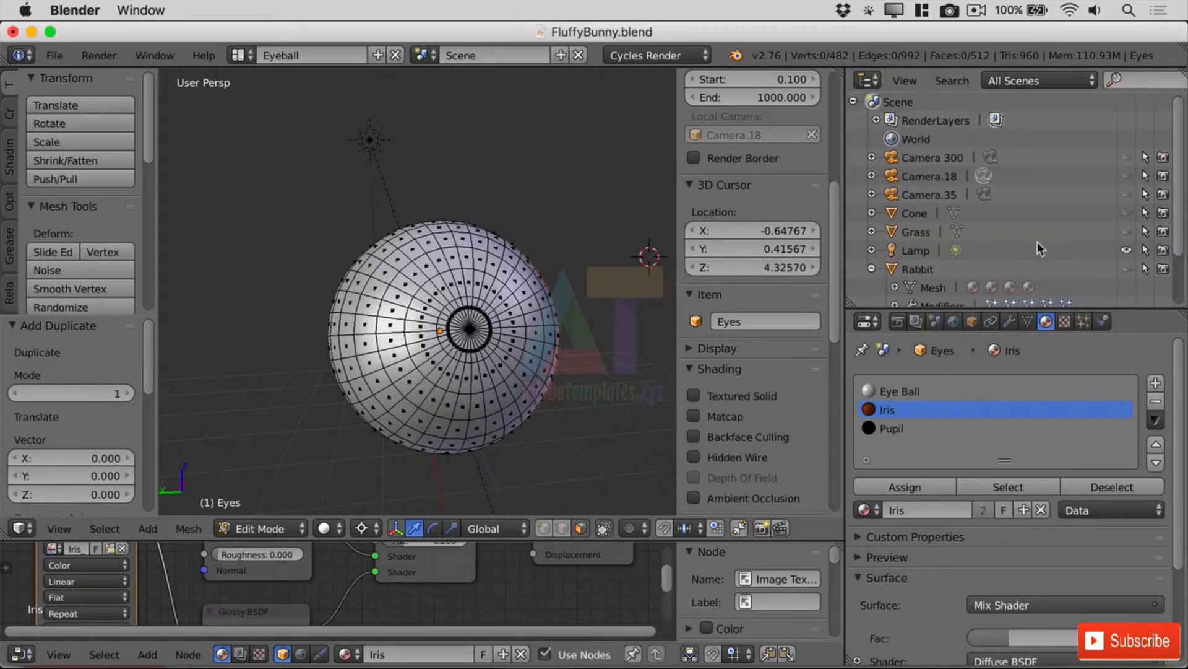
scroll(1036, 242, "down", 3)
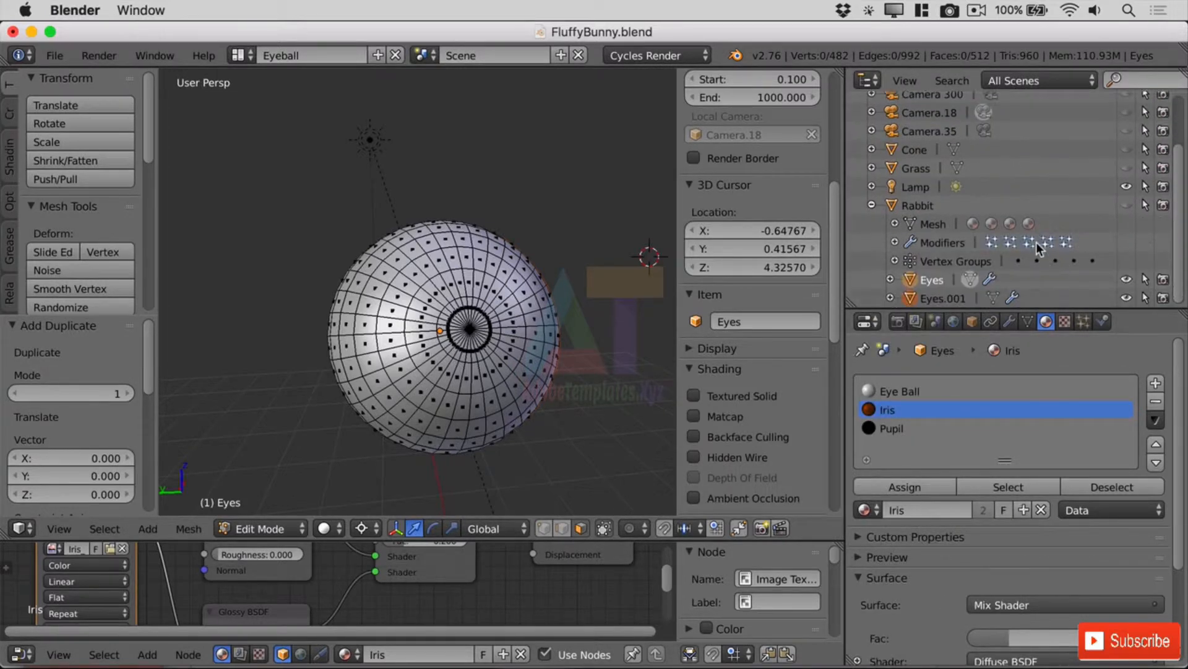
left_click(943, 298)
double_click(938, 298)
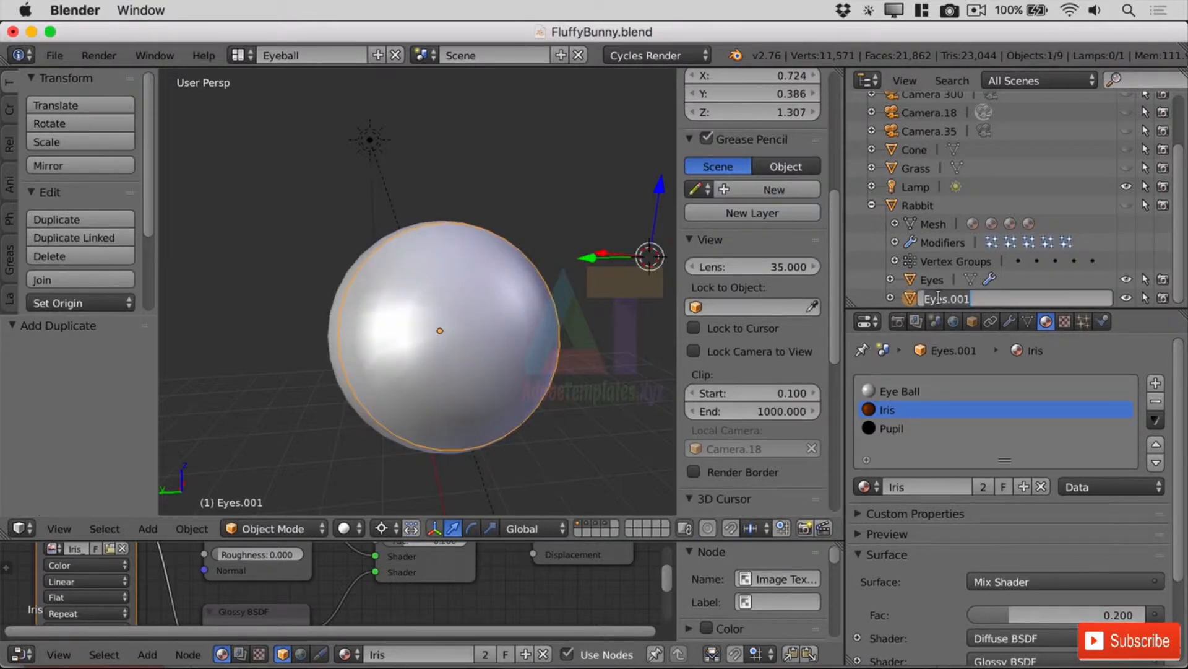
type("Lens")
key("Return")
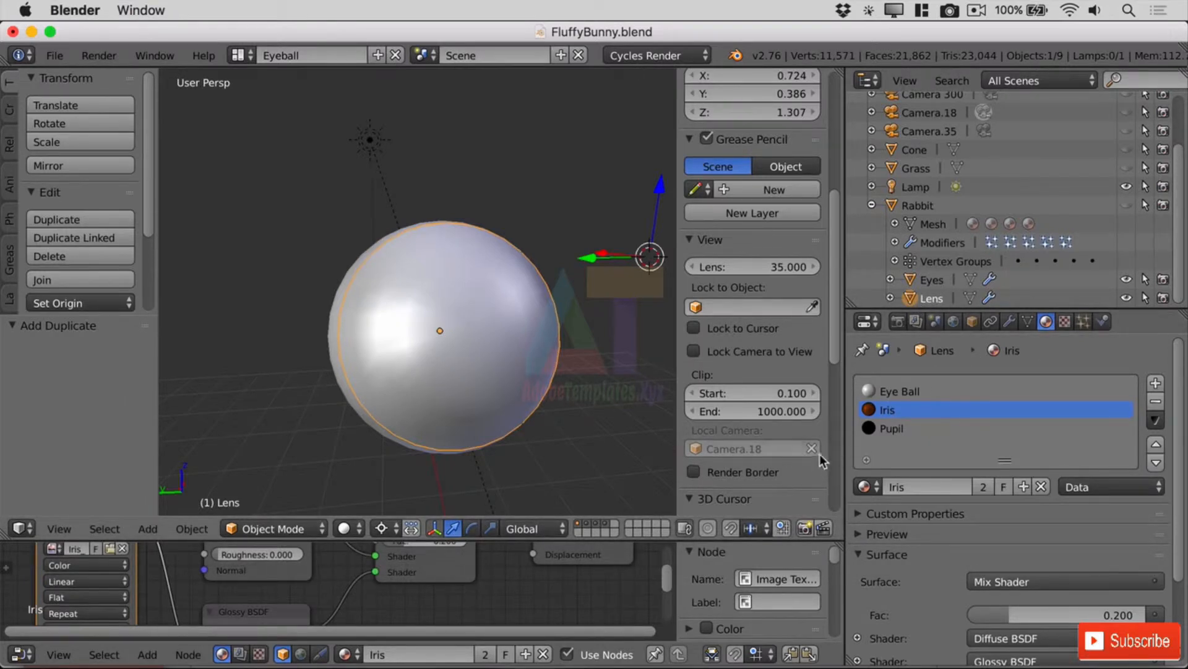
- Remove the Eye Ball, Iris and Pupil material slots from the Lens object
left_click(903, 391)
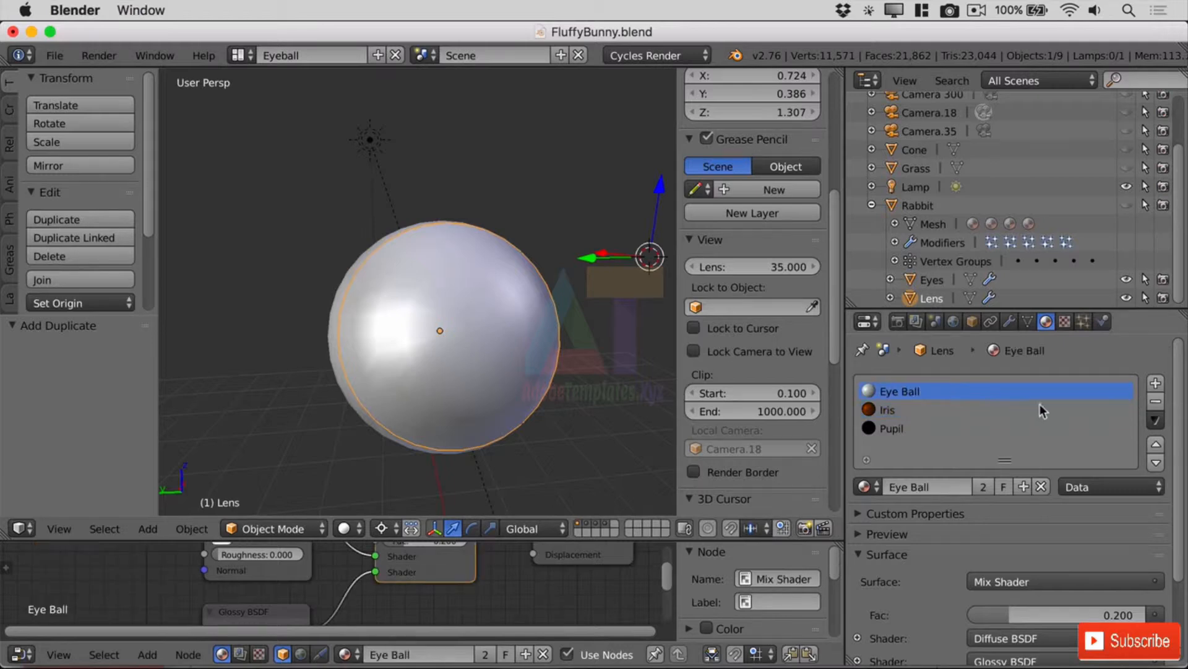
left_click(1155, 402)
left_click(1155, 401)
left_click(1155, 402)
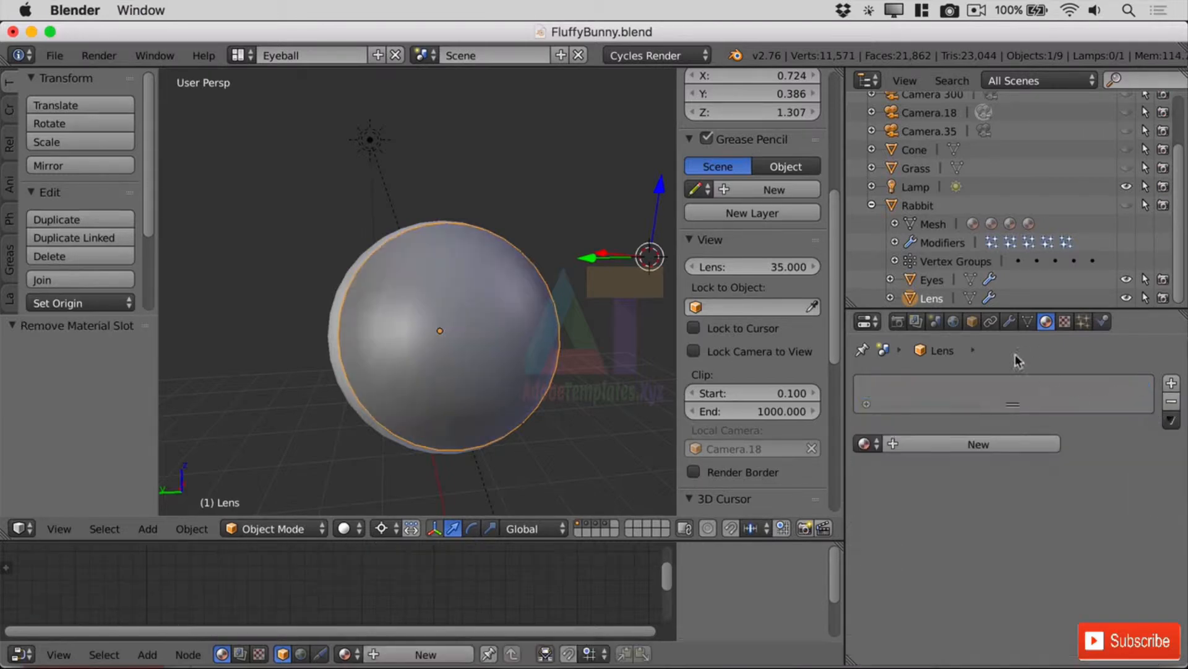
- Create a new material on the Lens object and name it Lens
left_click(972, 444)
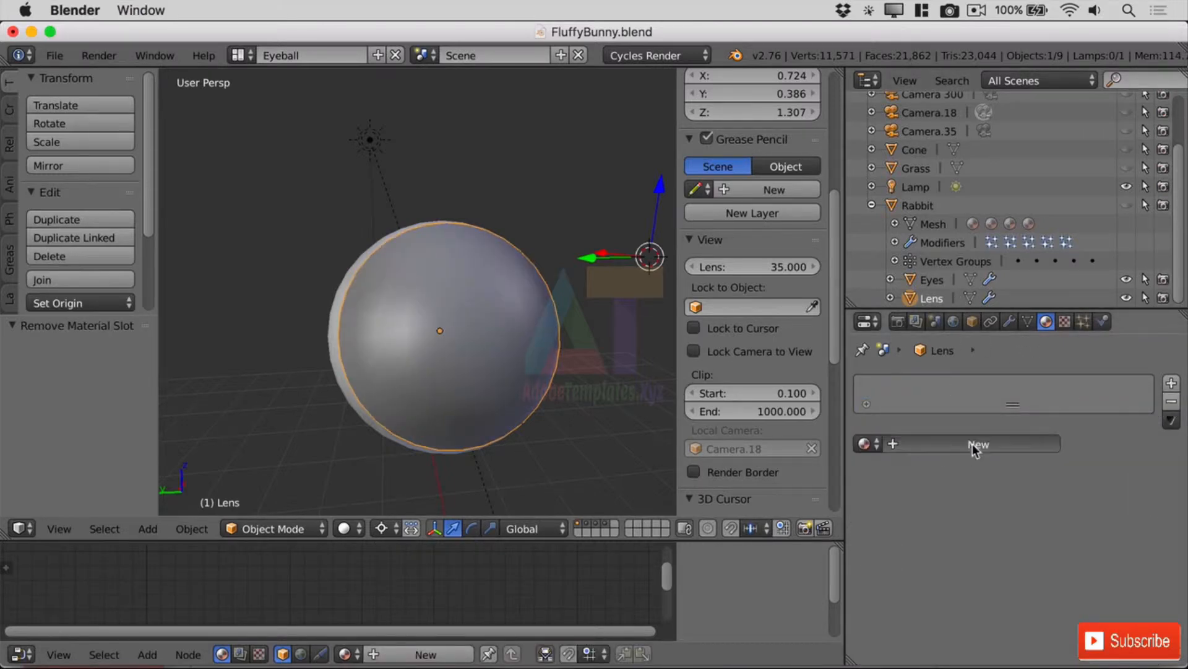
left_click(935, 444)
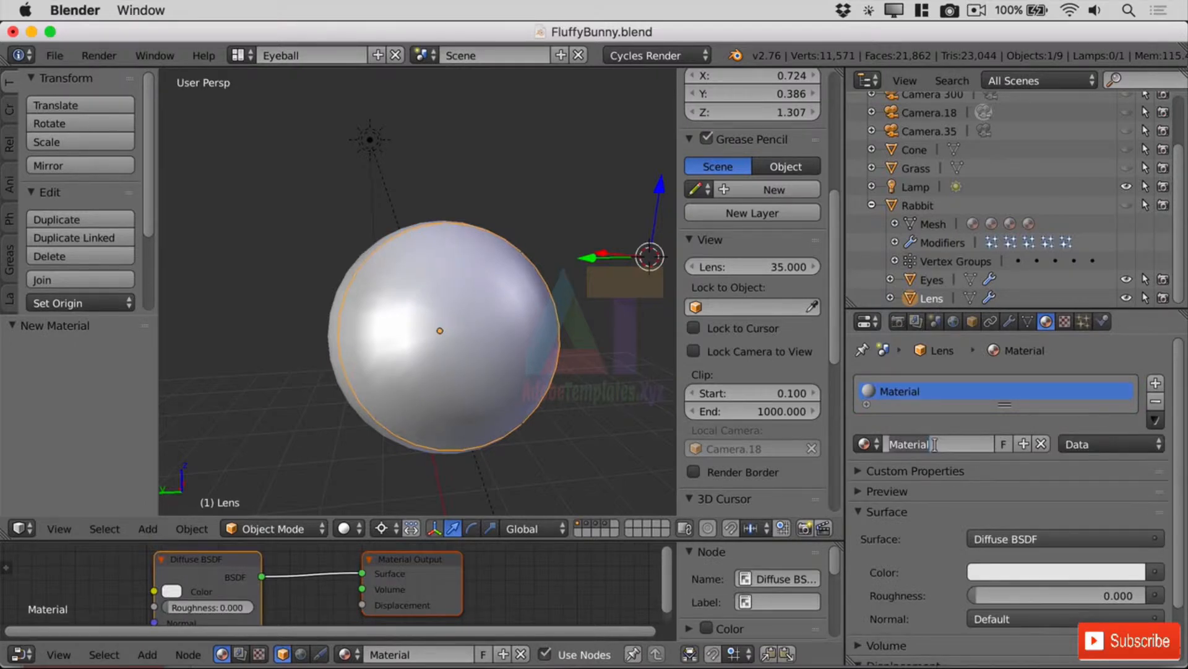
type("Lens")
key("Return")
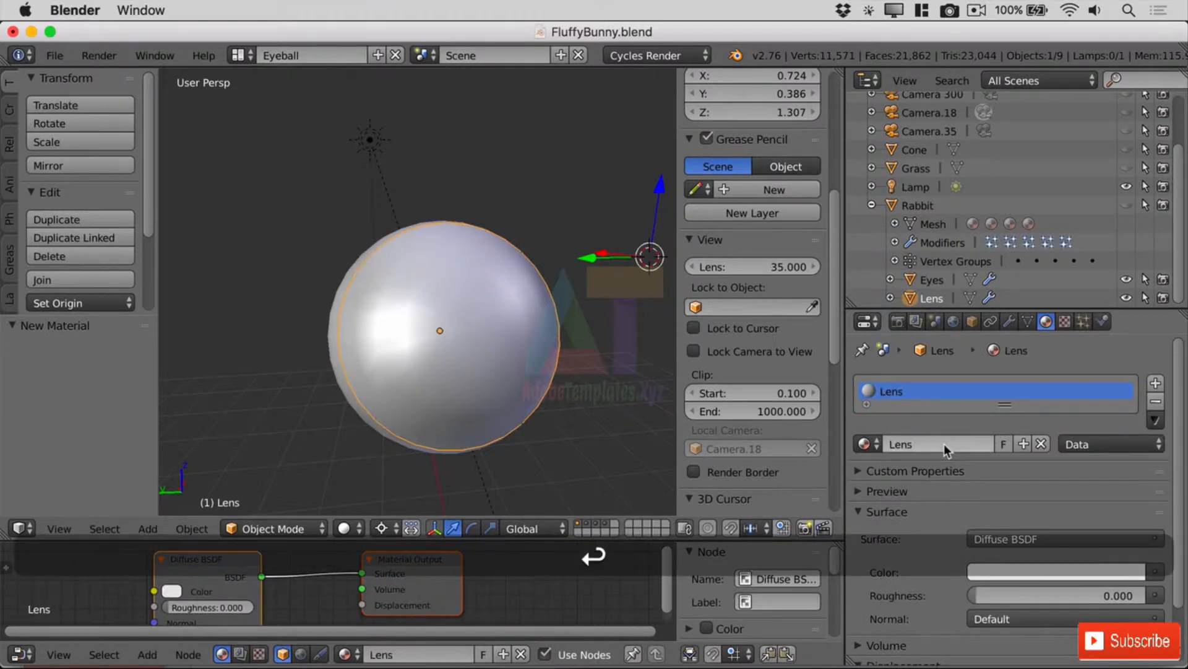
- Change the Lens material's surface shader to Glass BSDF and set its IOR to 1.4
scroll(1047, 495, "down", 3)
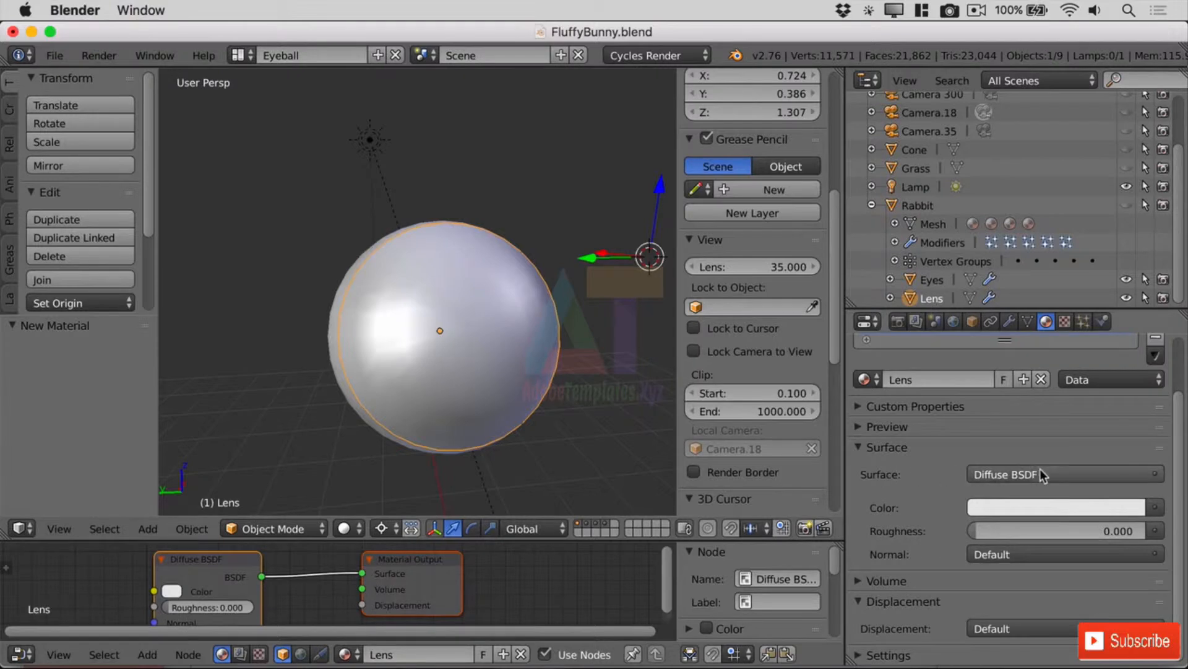
left_click(1040, 470)
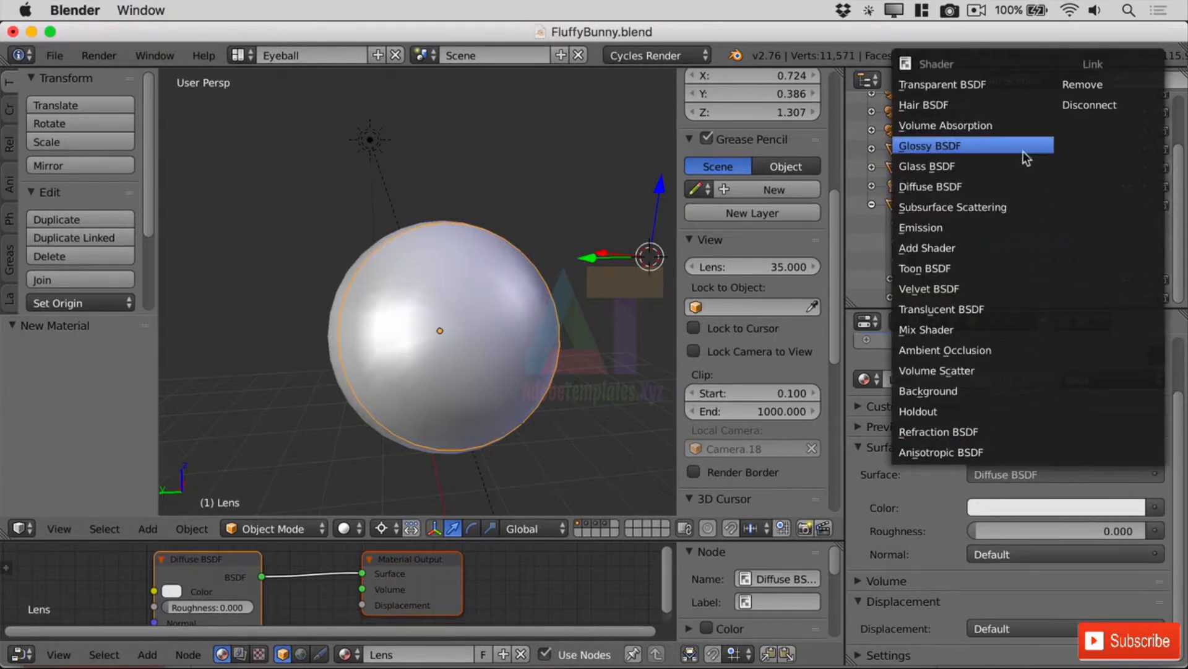
left_click(976, 166)
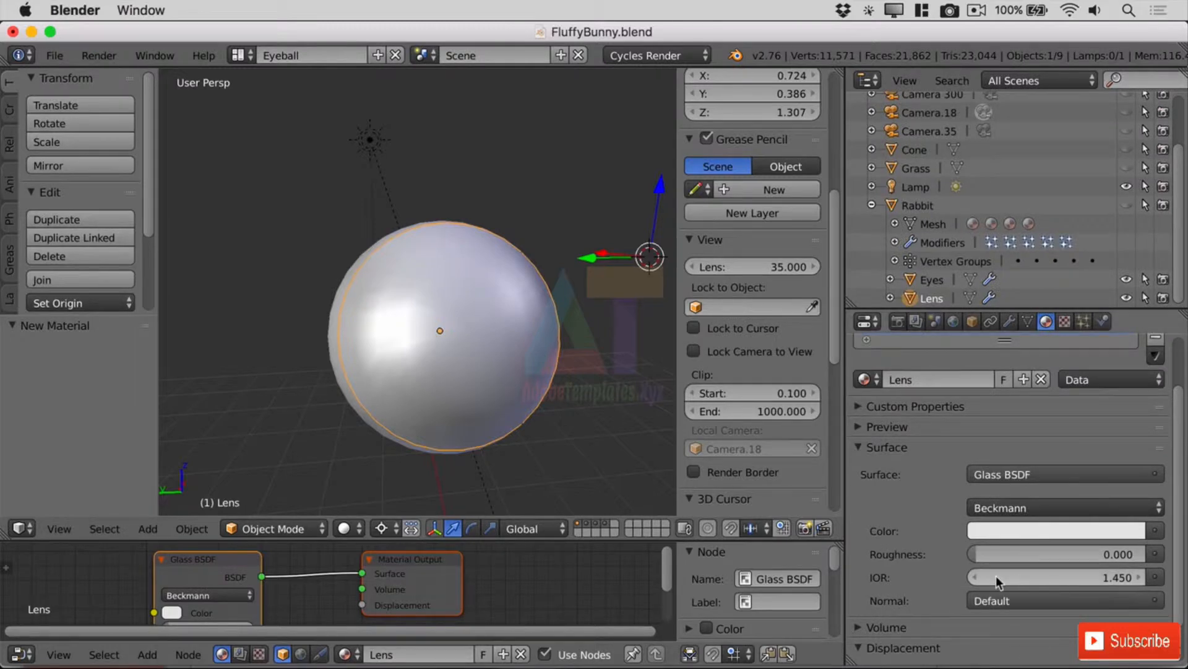
double_click(1118, 577)
type("1.4")
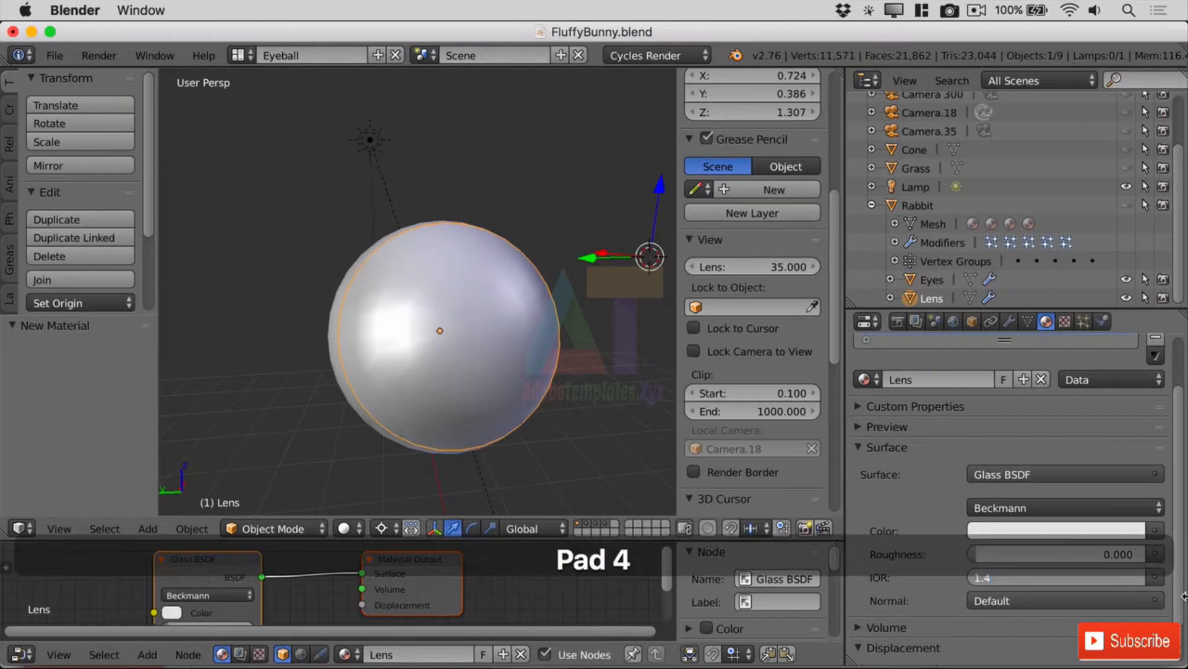
key("Return")
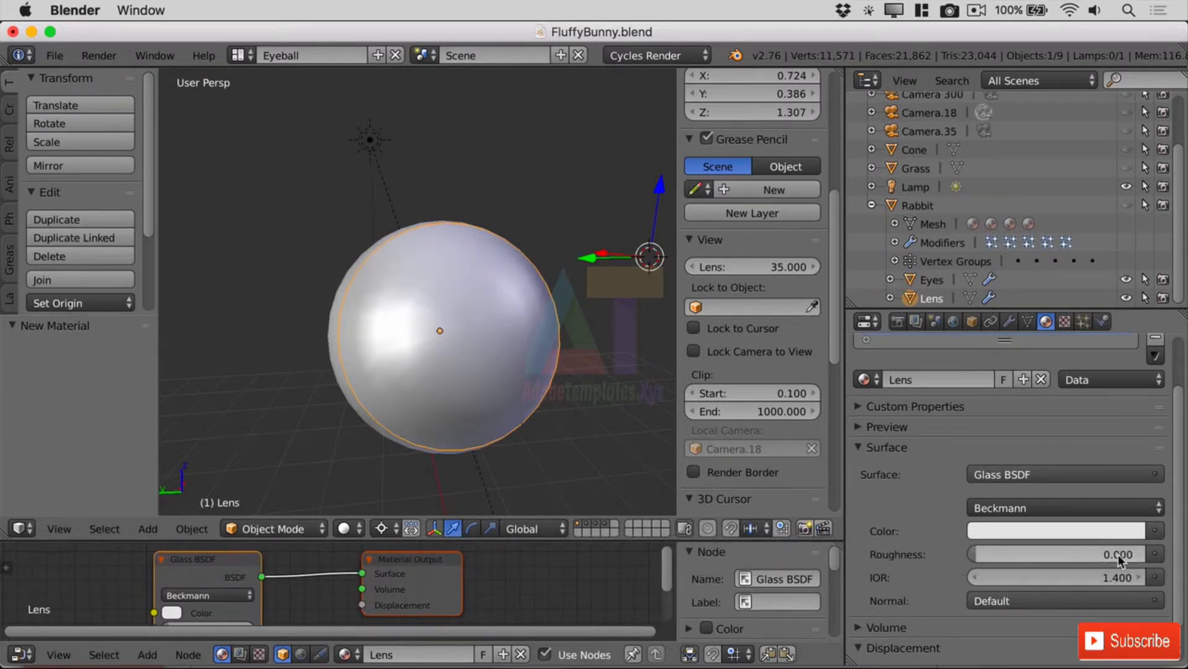
- Brighten the Lens material's glass color to white by raising its HSV value
left_click(1155, 531)
left_click(1086, 532)
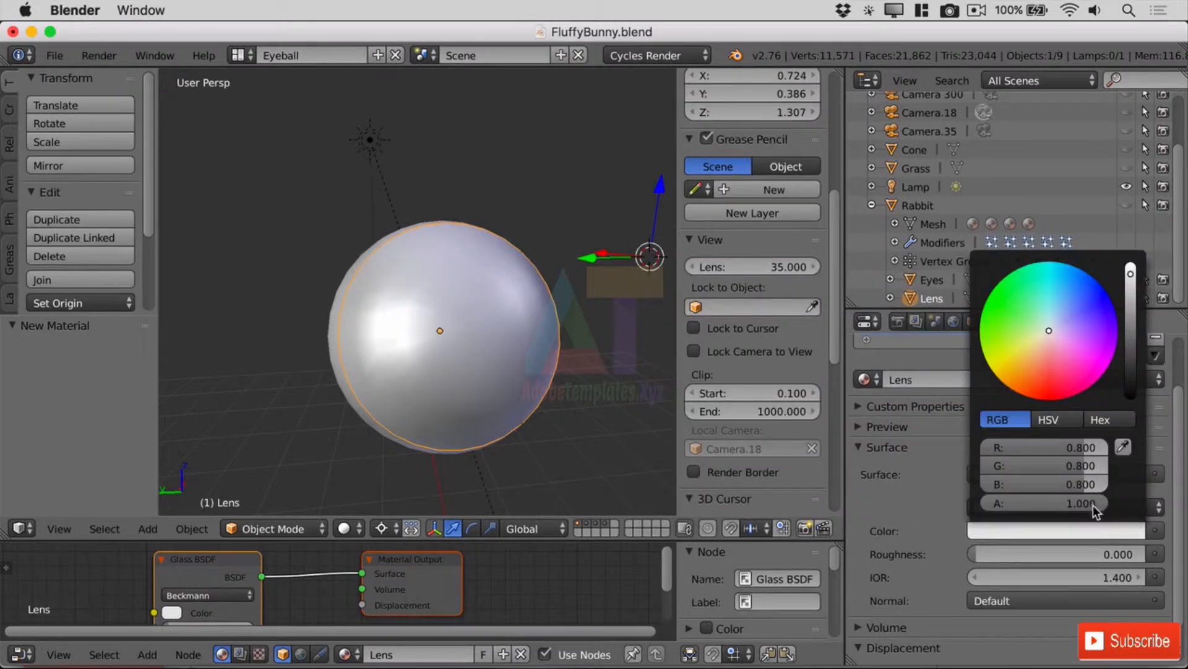
left_click(1064, 420)
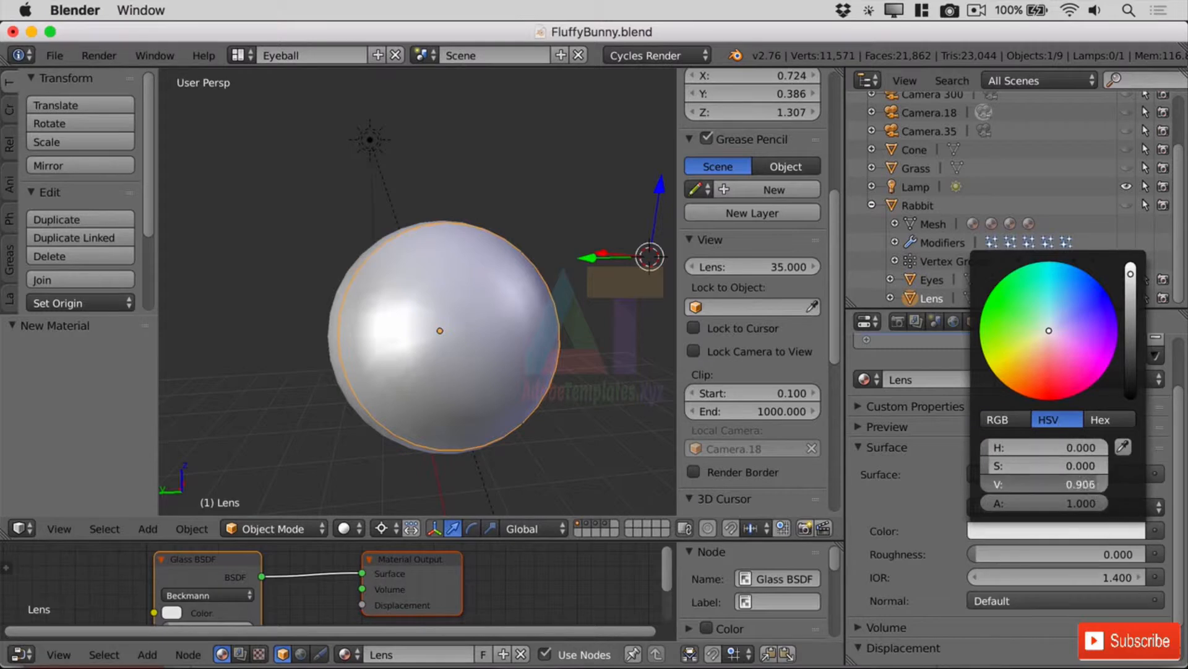
left_click_drag(1097, 485, 1093, 488)
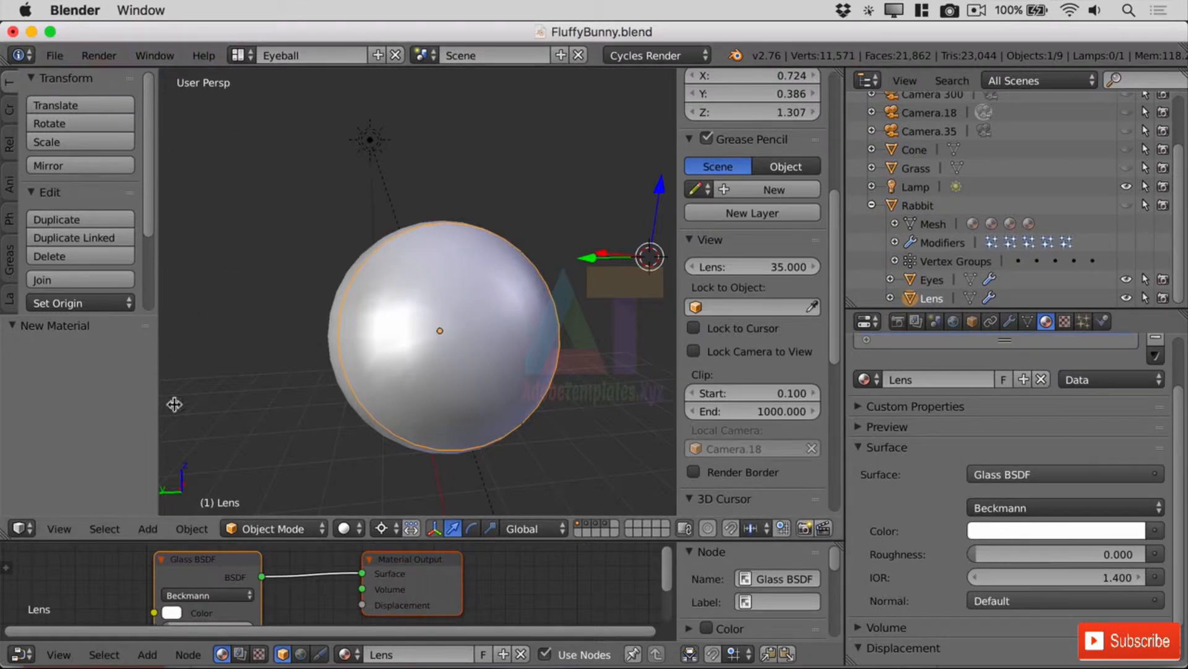
- Set the 3D view to Rendered shading and examine the glass lens over the eye from an angle
left_click(306, 522)
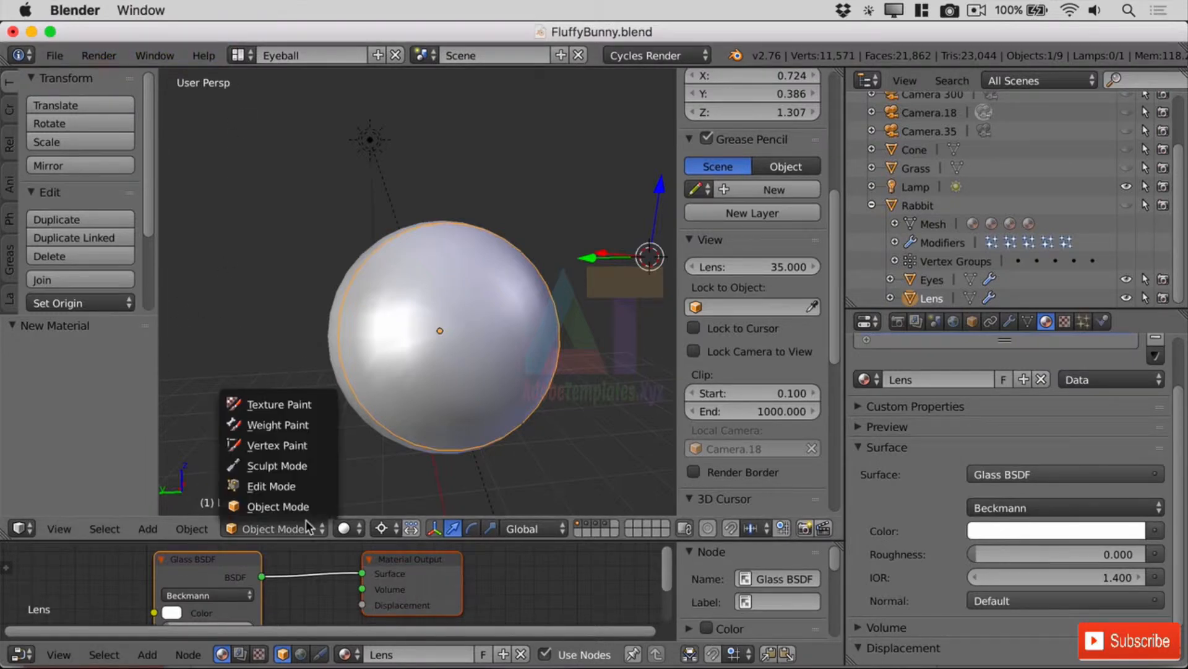
left_click(345, 528)
left_click(378, 401)
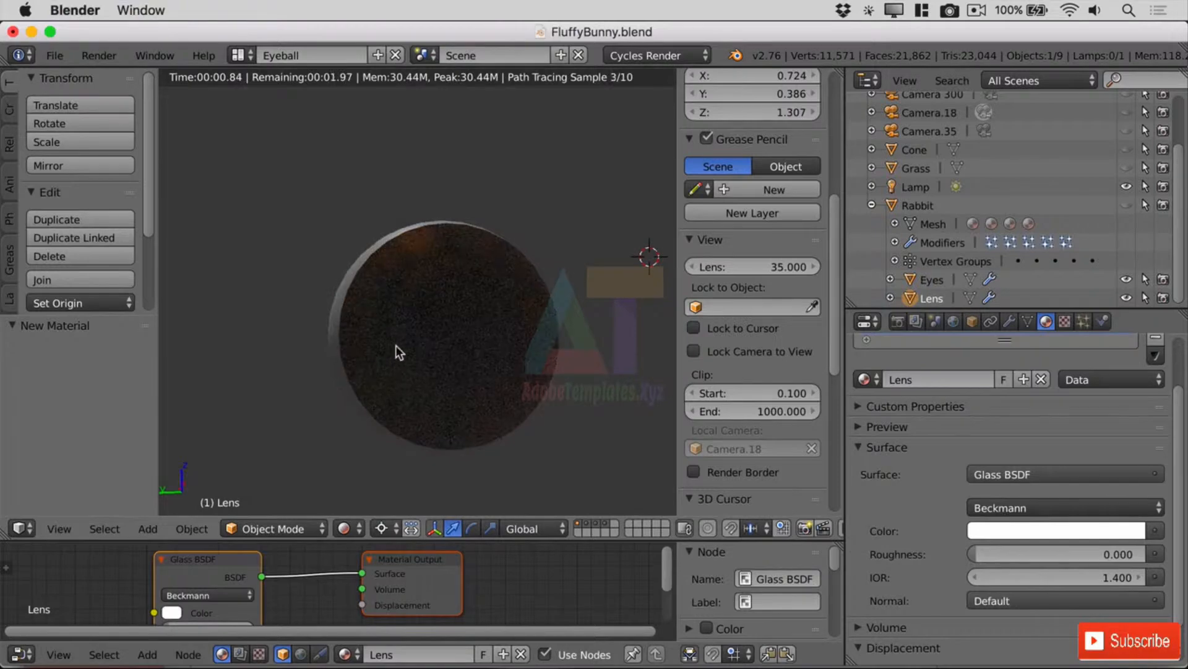
scroll(417, 352, "up", 5)
scroll(424, 380, "down", 3)
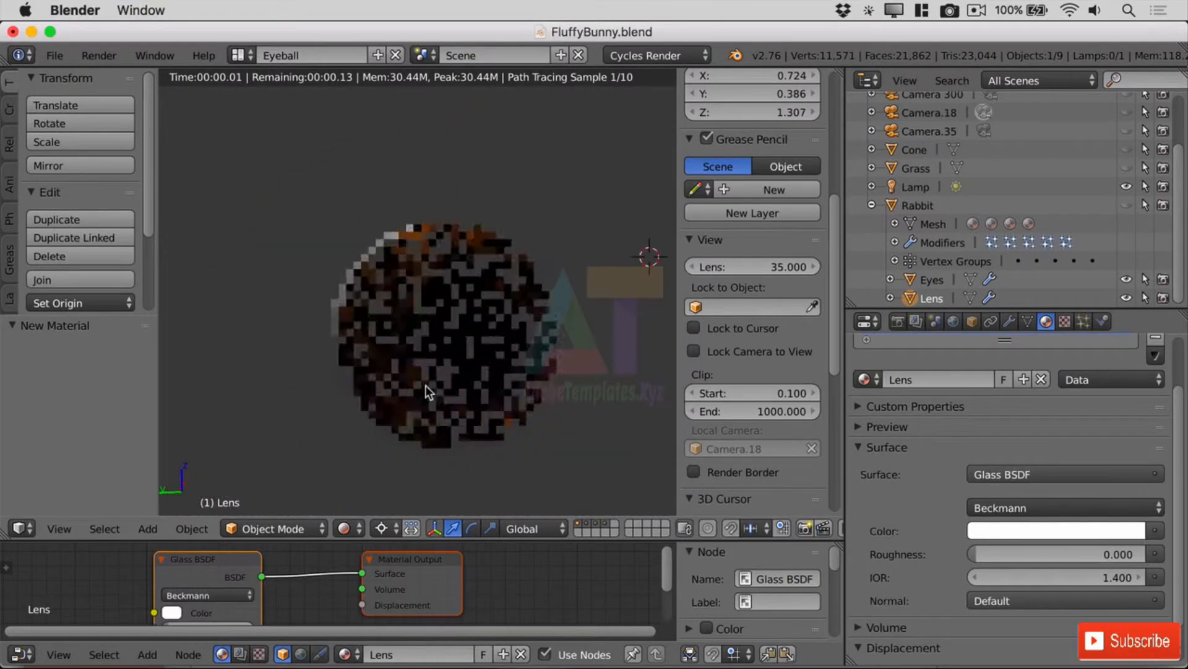
middle_click_drag(421, 391, 437, 380)
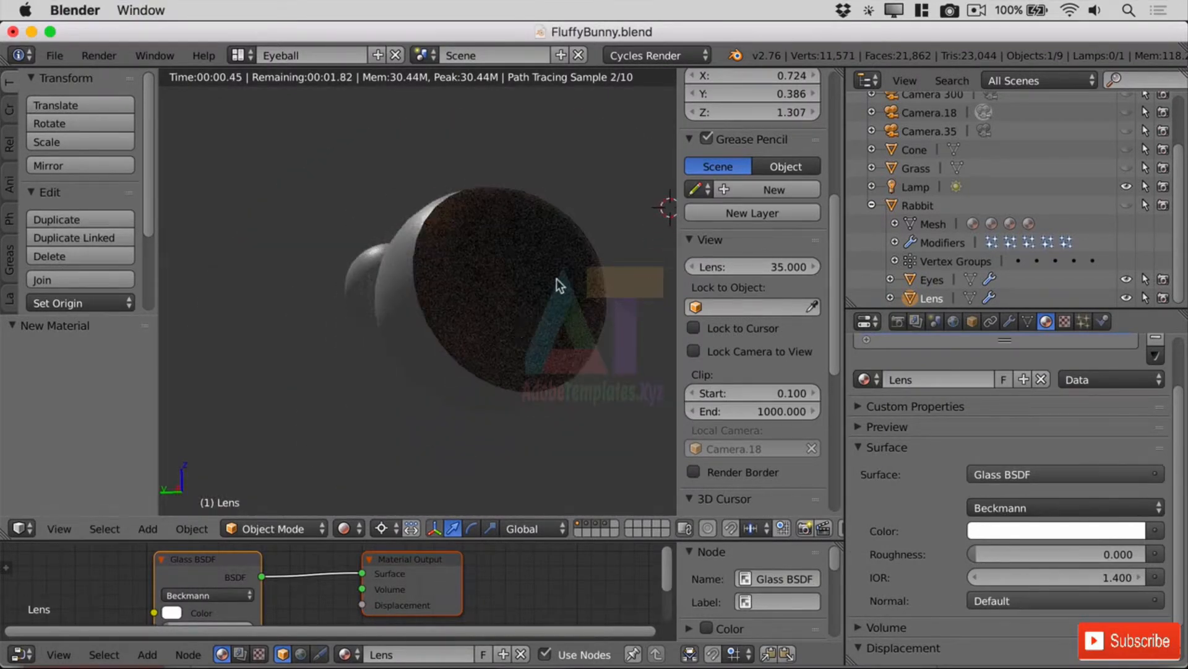
- Select the Eyes object and set the 3D view back to Solid shading
scroll(557, 279, "up", 2)
middle_click_drag(558, 279, 432, 365)
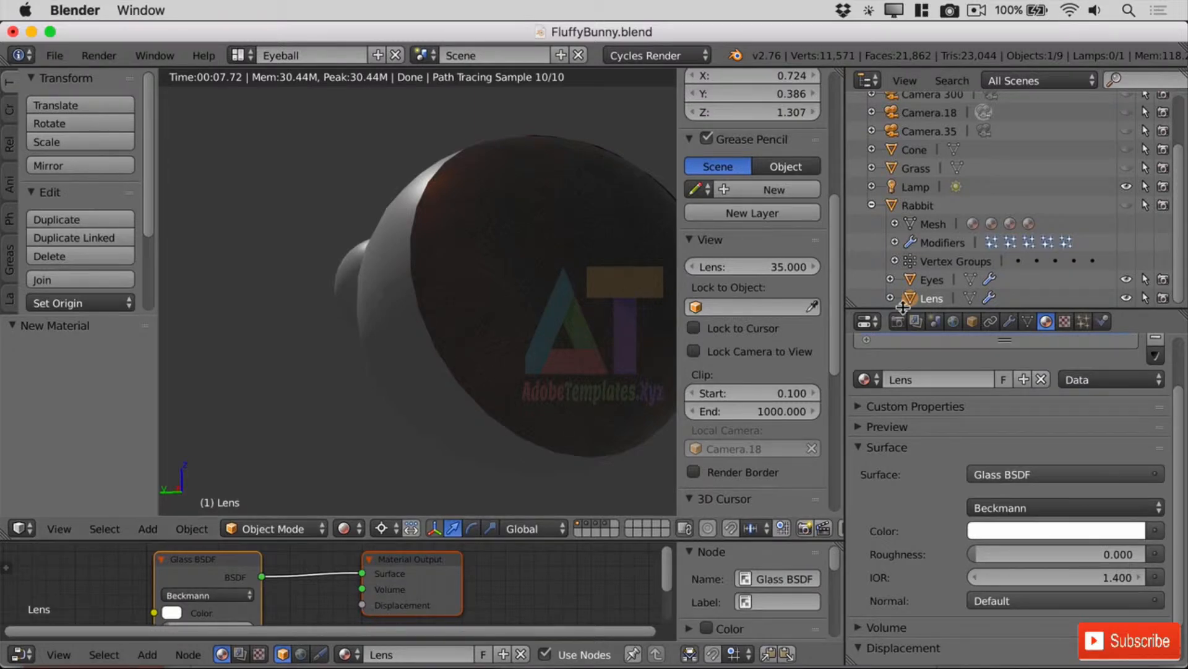
left_click(913, 280)
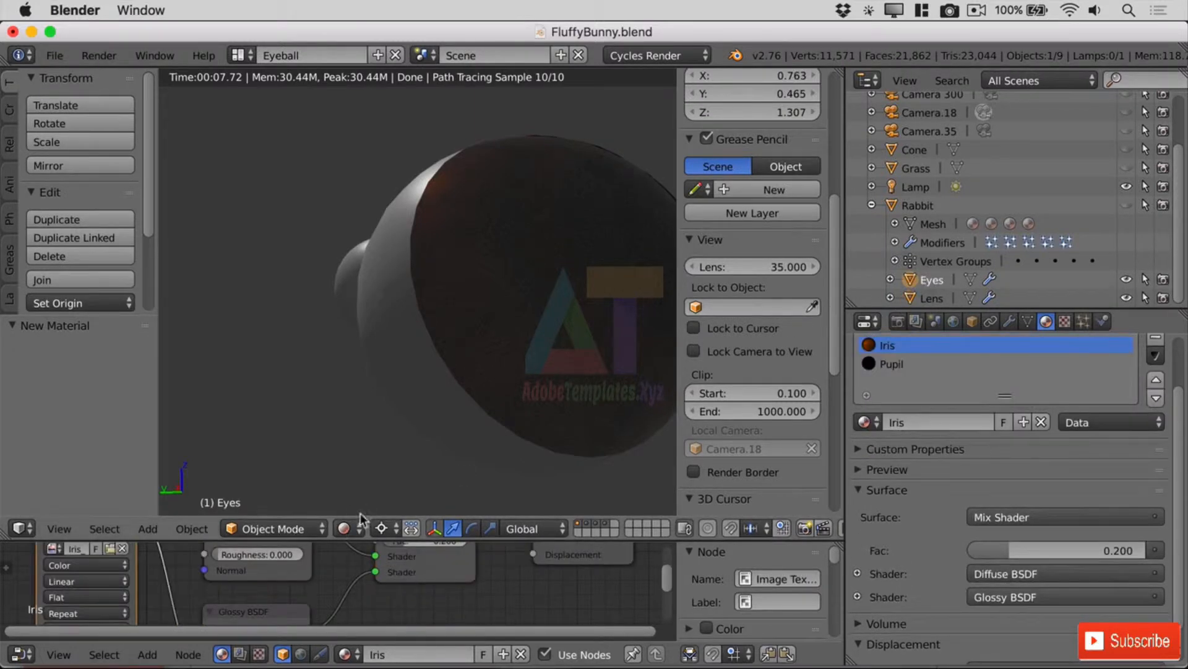
left_click(343, 528)
left_click(397, 467)
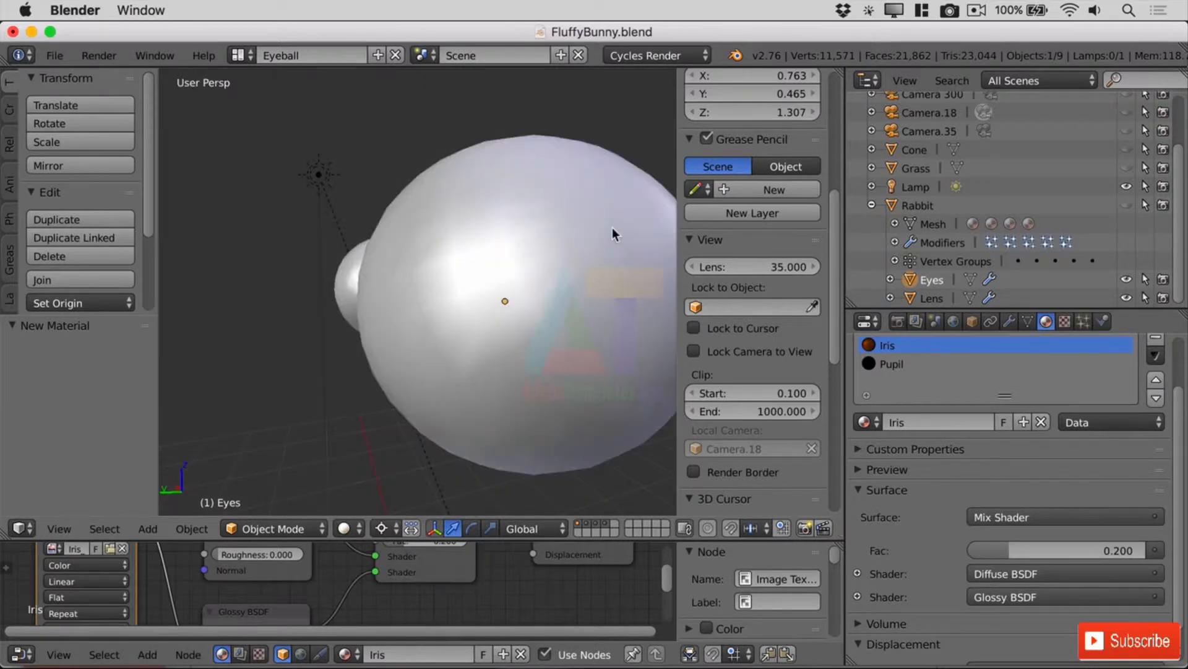
- In Edit Mode with Texture shading, add one loop cut in the white beside the iris and slide it fully against the iris border
key("Tab")
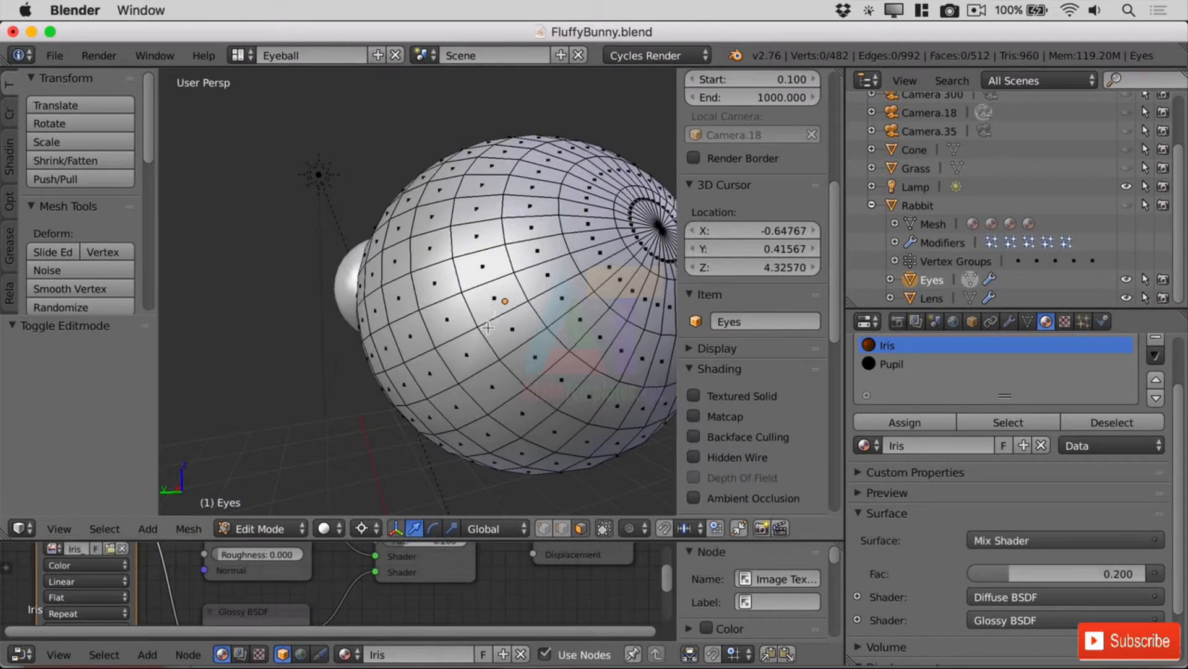
left_click(323, 528)
left_click(377, 440)
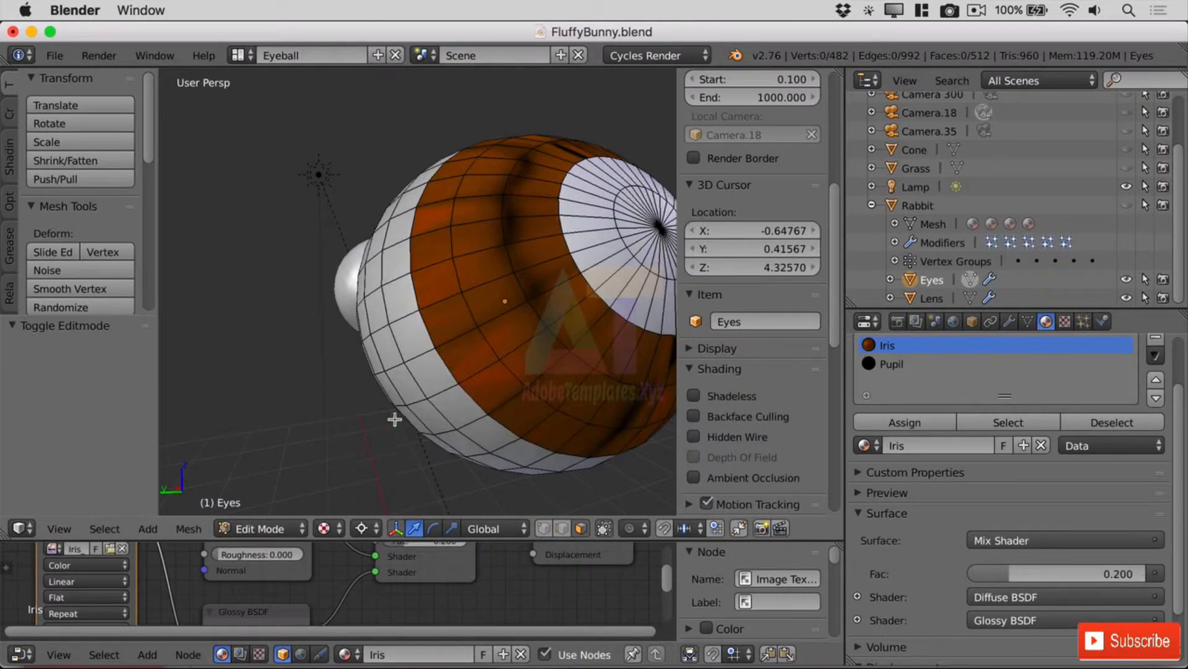
left_click(324, 528)
key("ctrl+r")
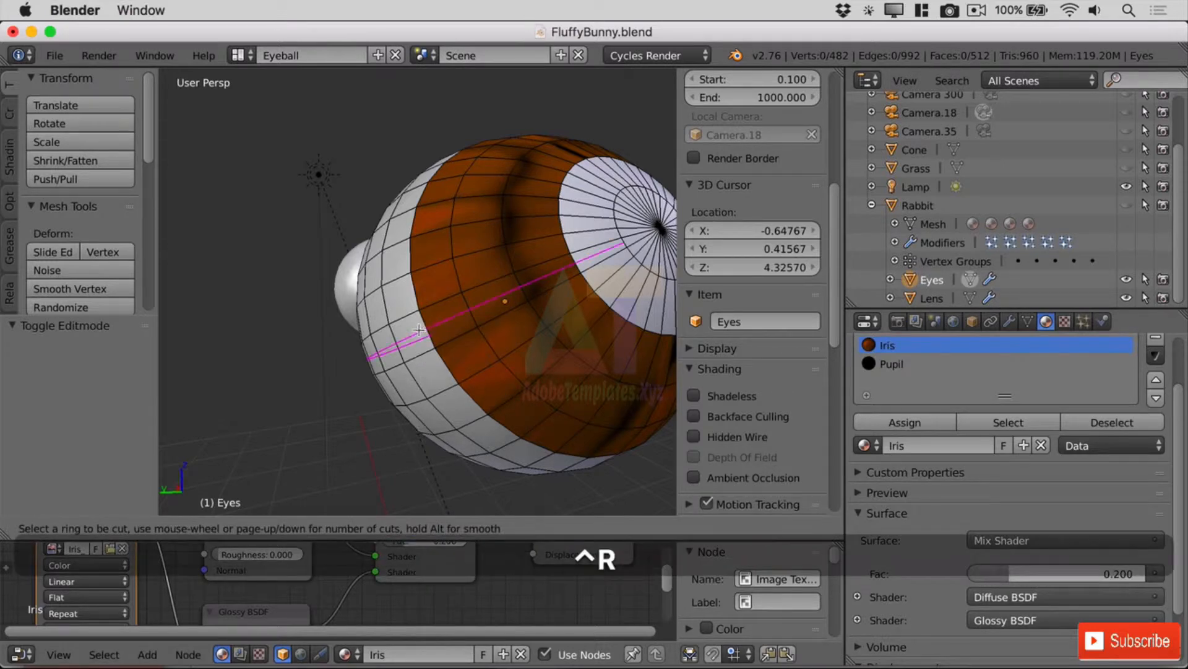
left_click(409, 301)
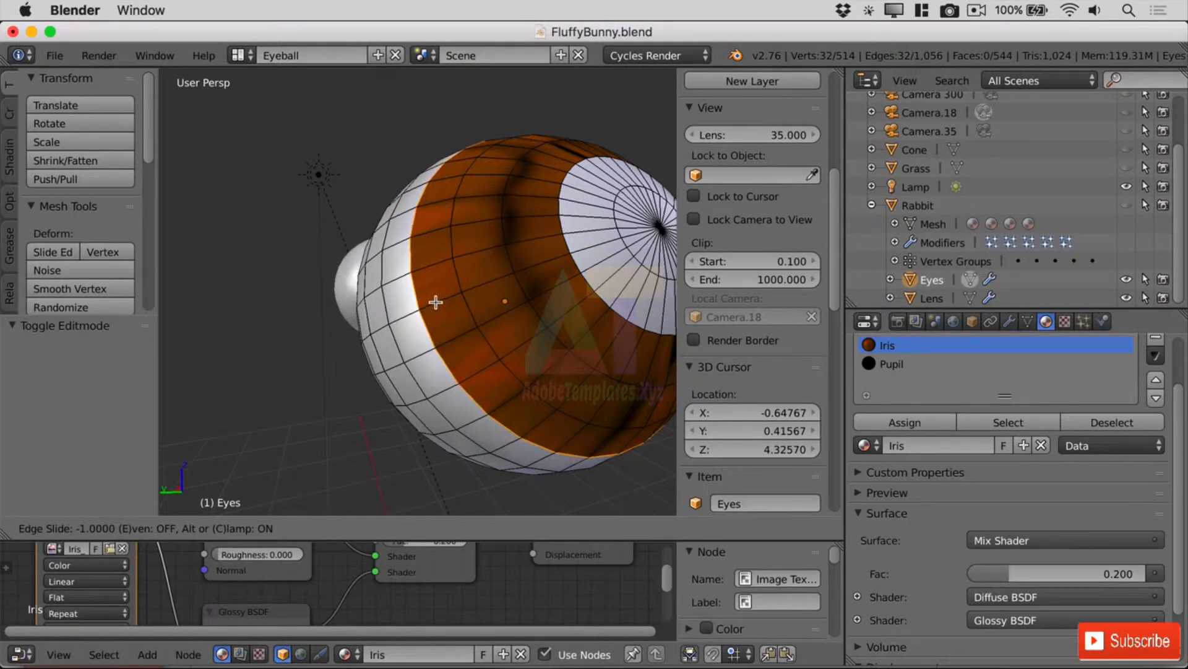
left_click(436, 302)
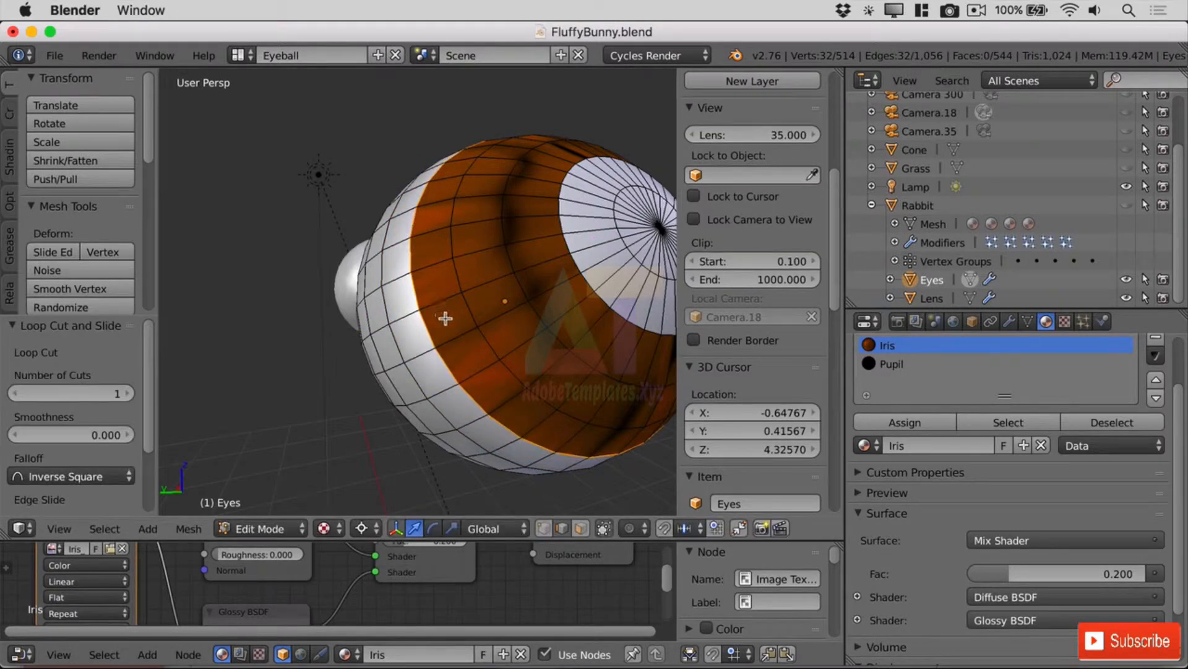
- Switch the Eyes mesh to face selection and return the 3D view to Solid shading
left_click(580, 528)
scroll(409, 326, "up", 6)
scroll(446, 341, "down", 4)
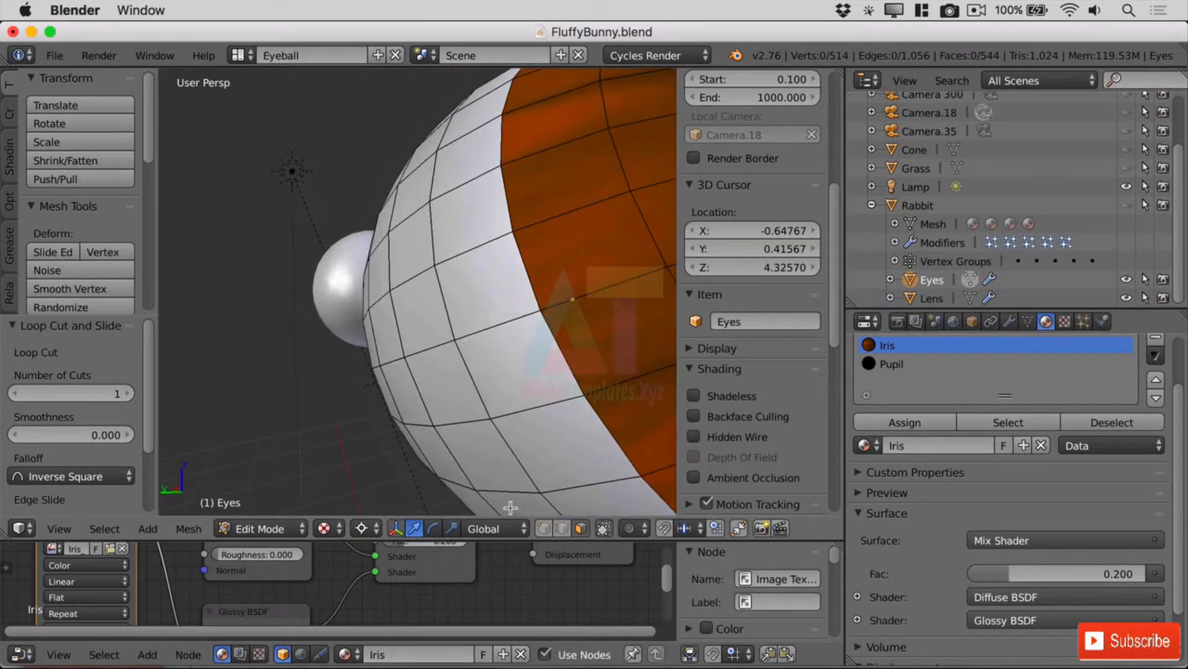
left_click(339, 529)
left_click(365, 465)
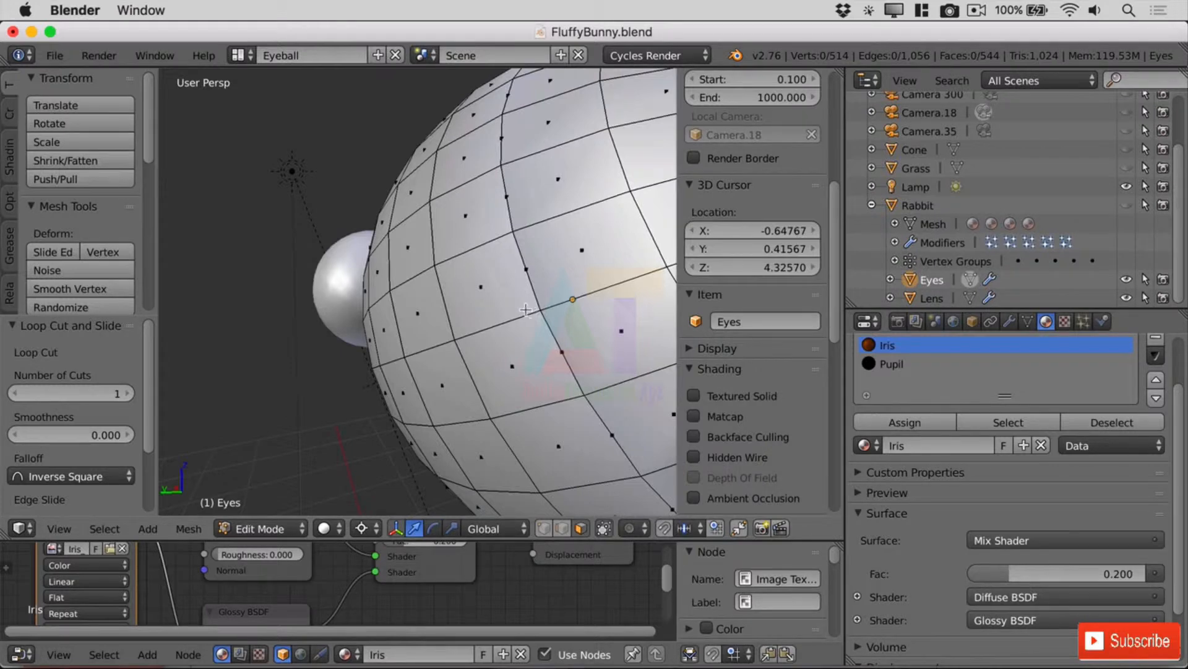
- Circle-select all the iris and pupil faces on the front of the eyeball, up to the new edge loop
scroll(465, 316, "down", 5)
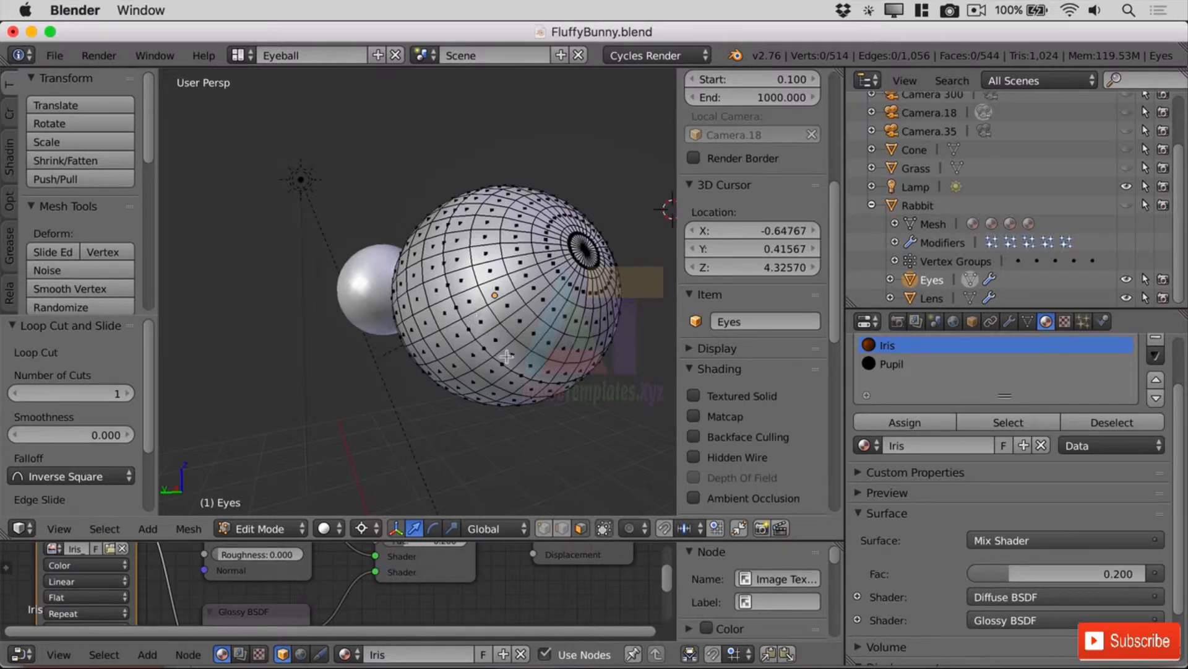
middle_click_drag(560, 278, 531, 340)
key("c")
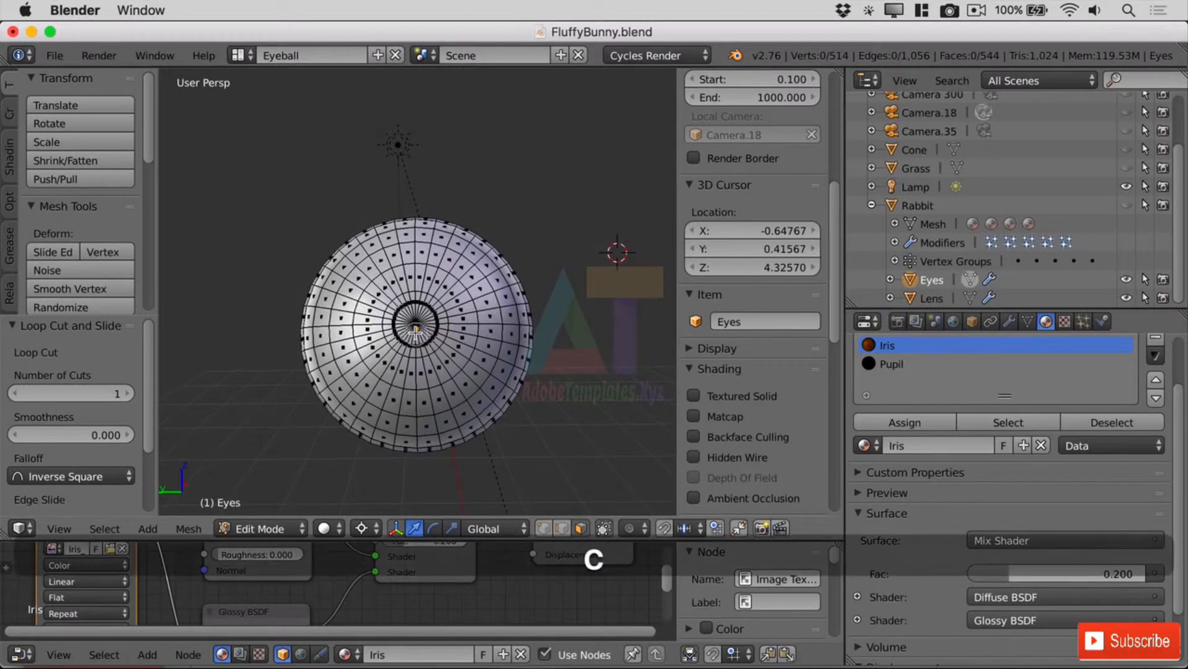
scroll(415, 330, "down", 8)
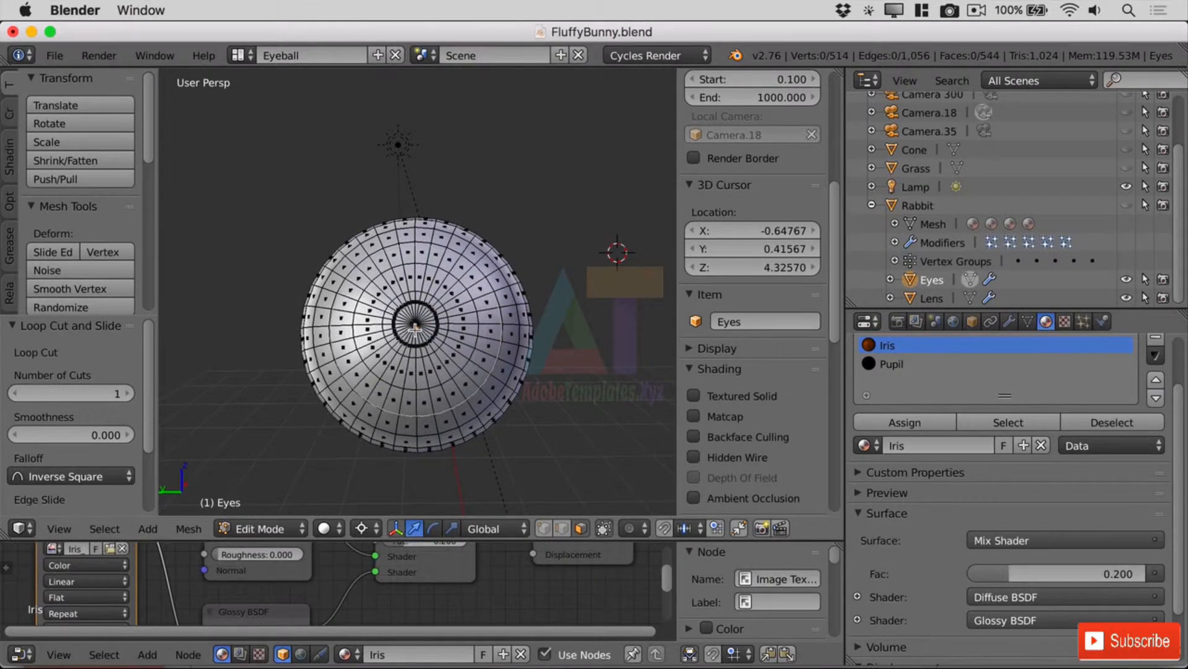
left_click(415, 327)
key("Escape")
mouse_move(419, 312)
left_mouse_down()
mouse_move(396, 329)
mouse_move(412, 354)
mouse_move(441, 331)
mouse_move(486, 328)
left_mouse_up()
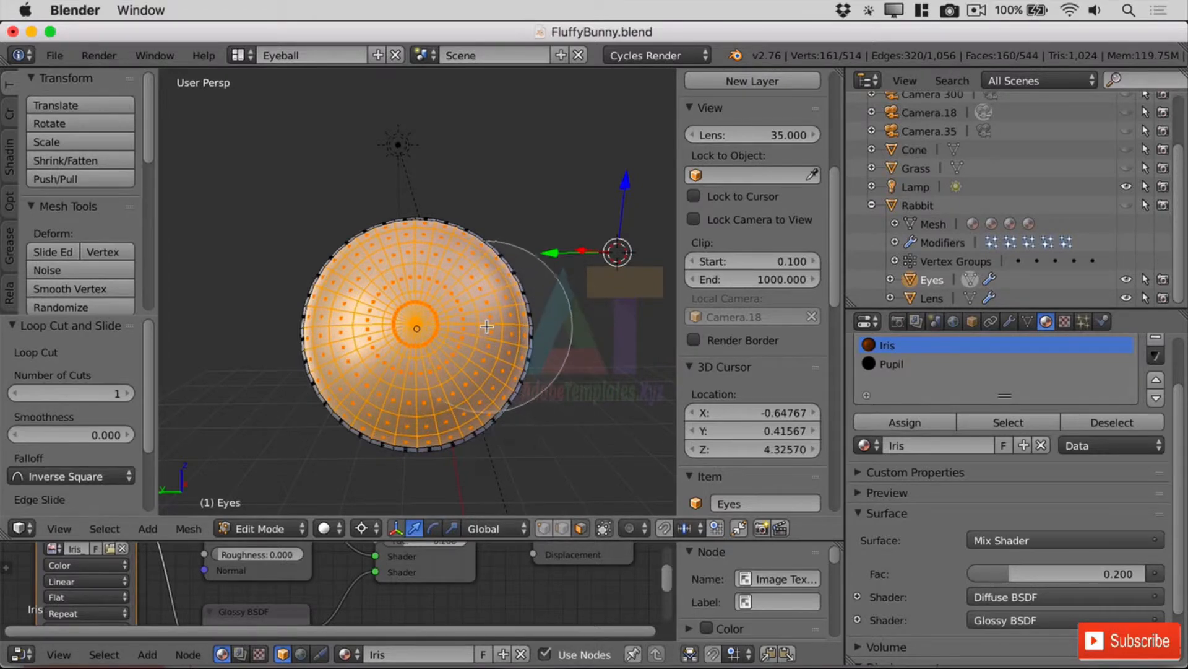
key("Escape")
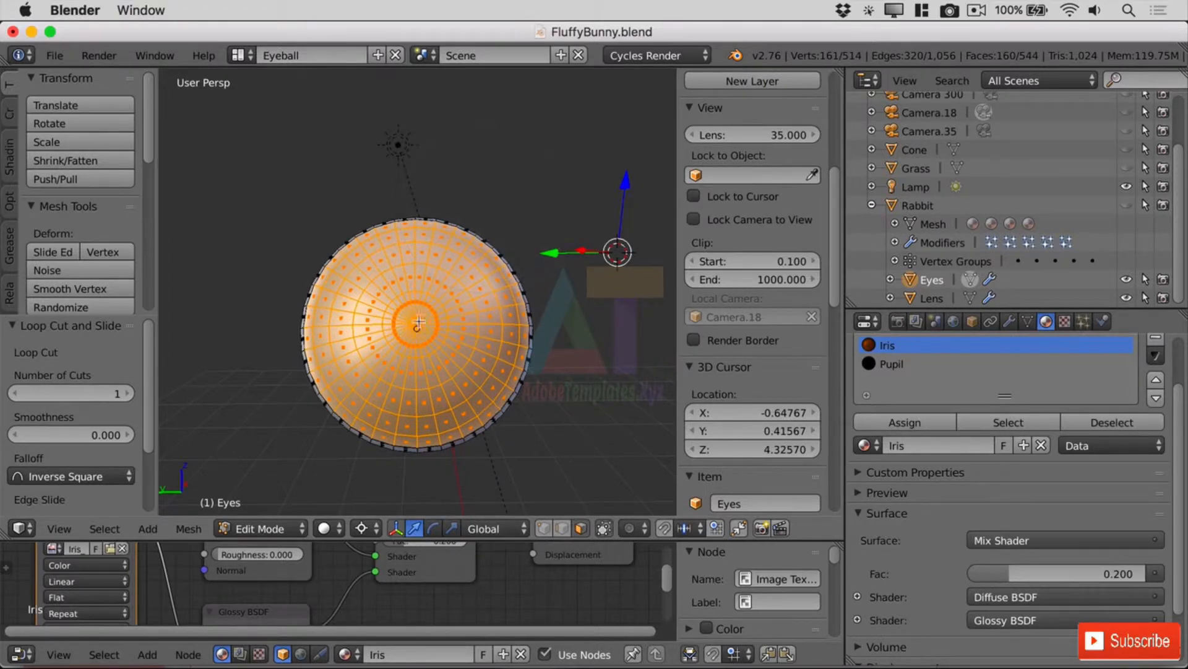
- Move the selected iris and pupil faces slightly into the eyeball along local Z, by about 0.011 in X and -0.004 in Z
middle_click_drag(390, 298, 439, 282)
scroll(440, 282, "up", 2)
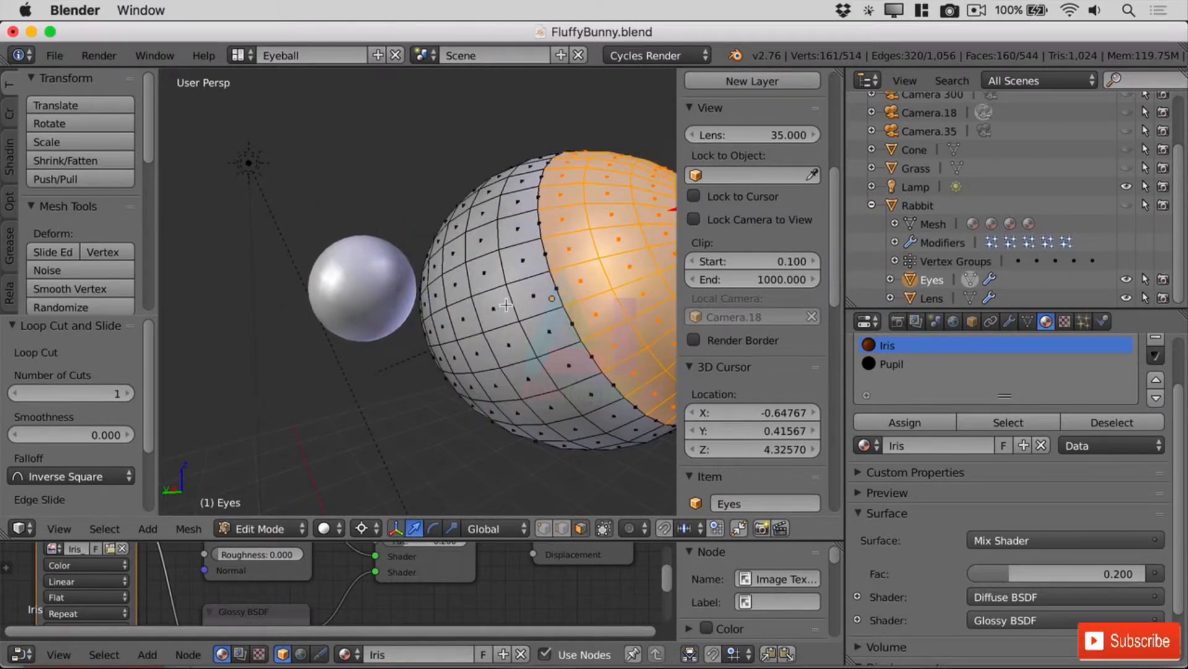
middle_click_drag(487, 350, 454, 333)
middle_click_drag(536, 317, 483, 320, "shift")
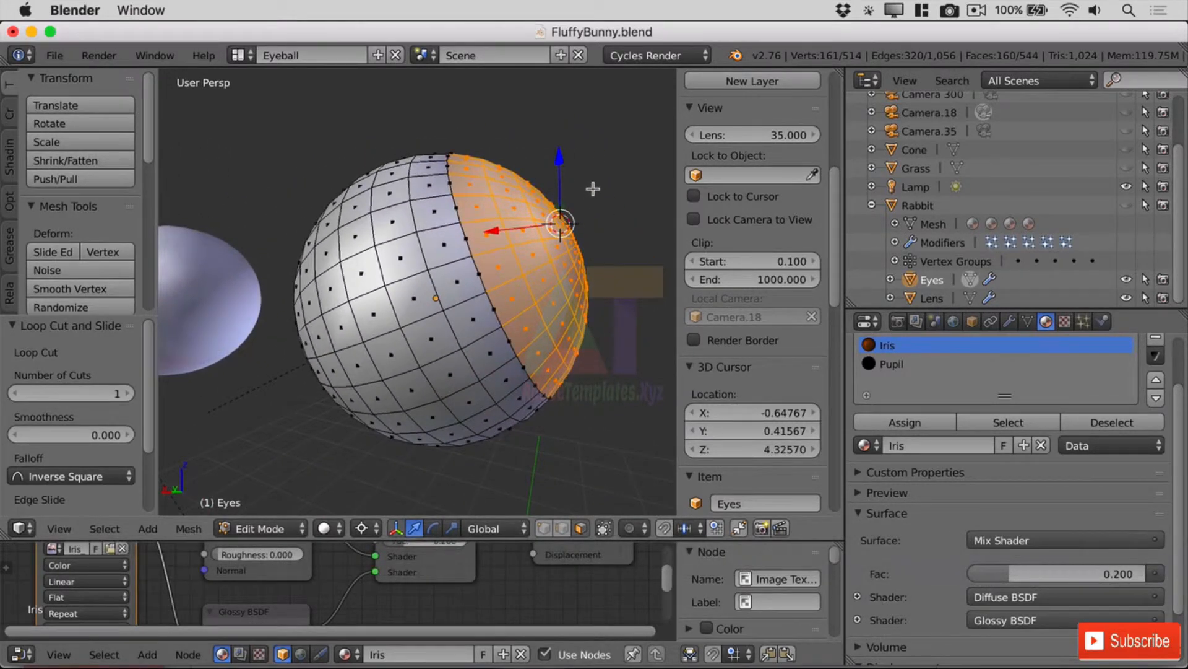
key("g")
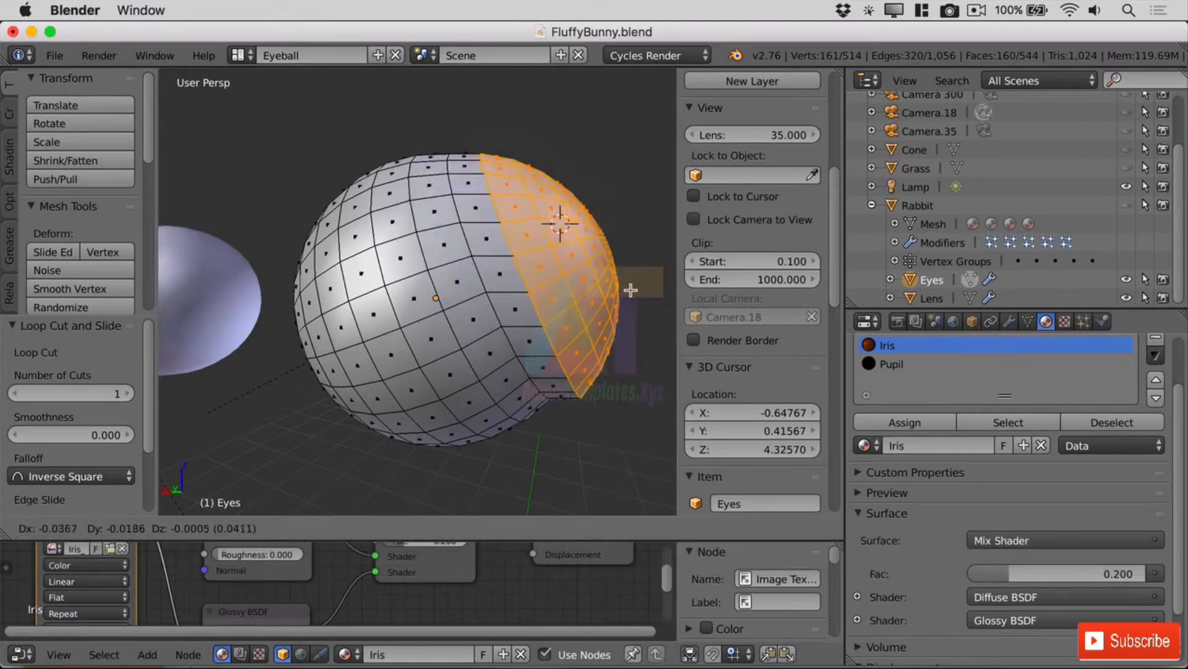
key("z")
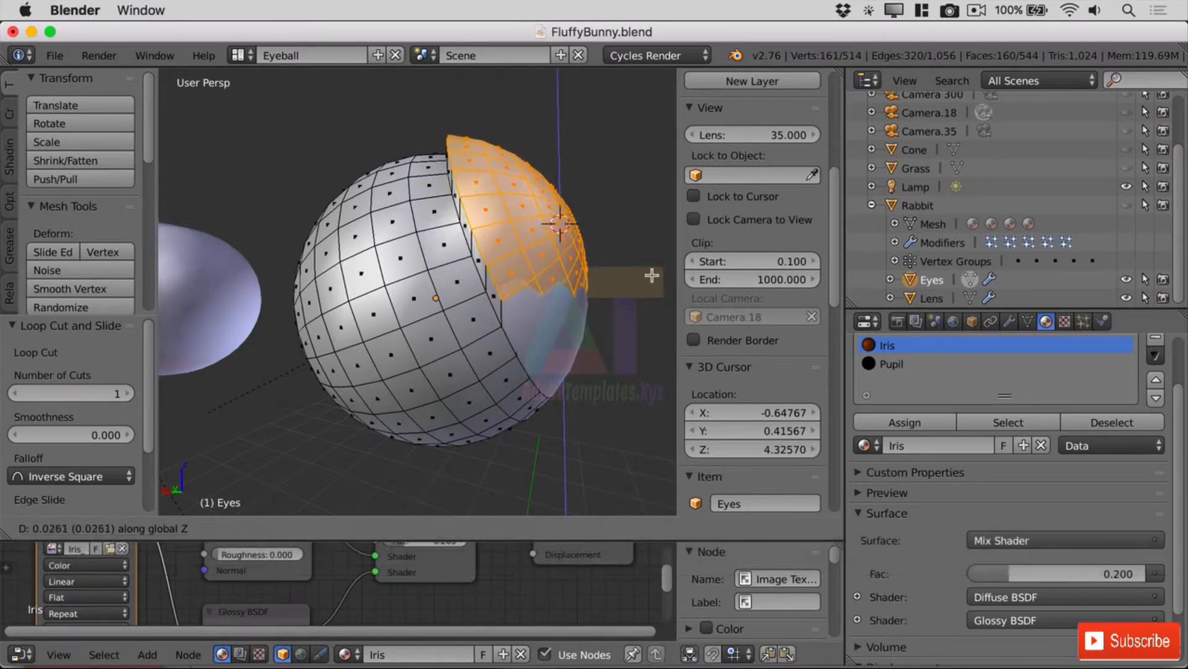
key("z")
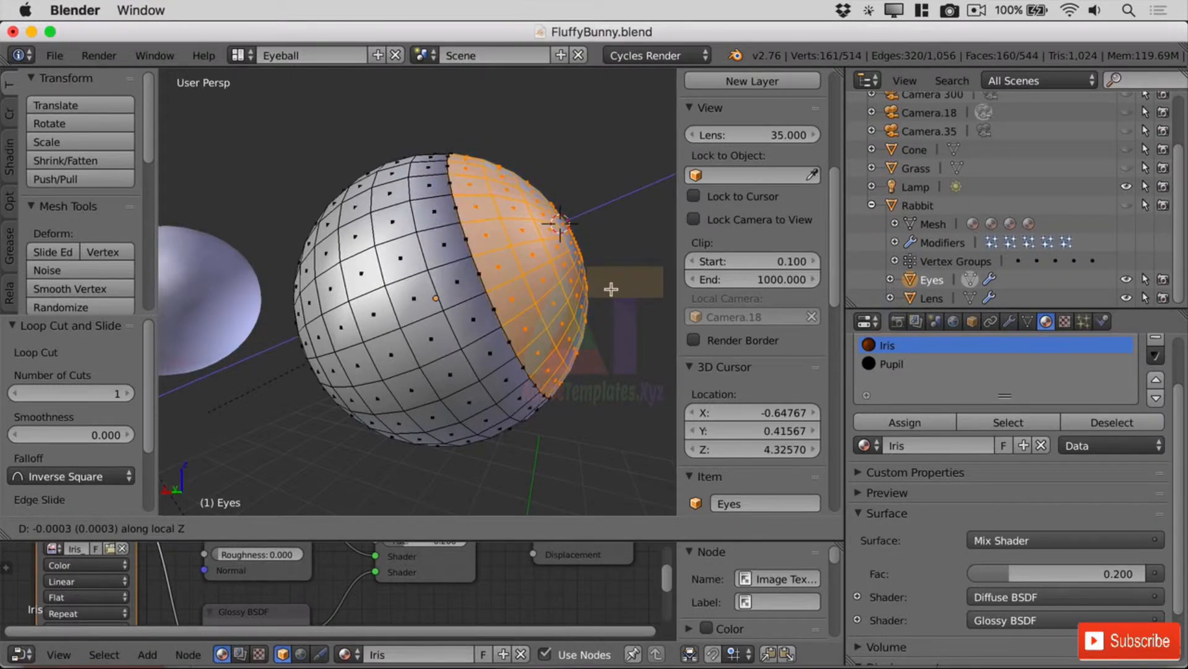
left_click(607, 294)
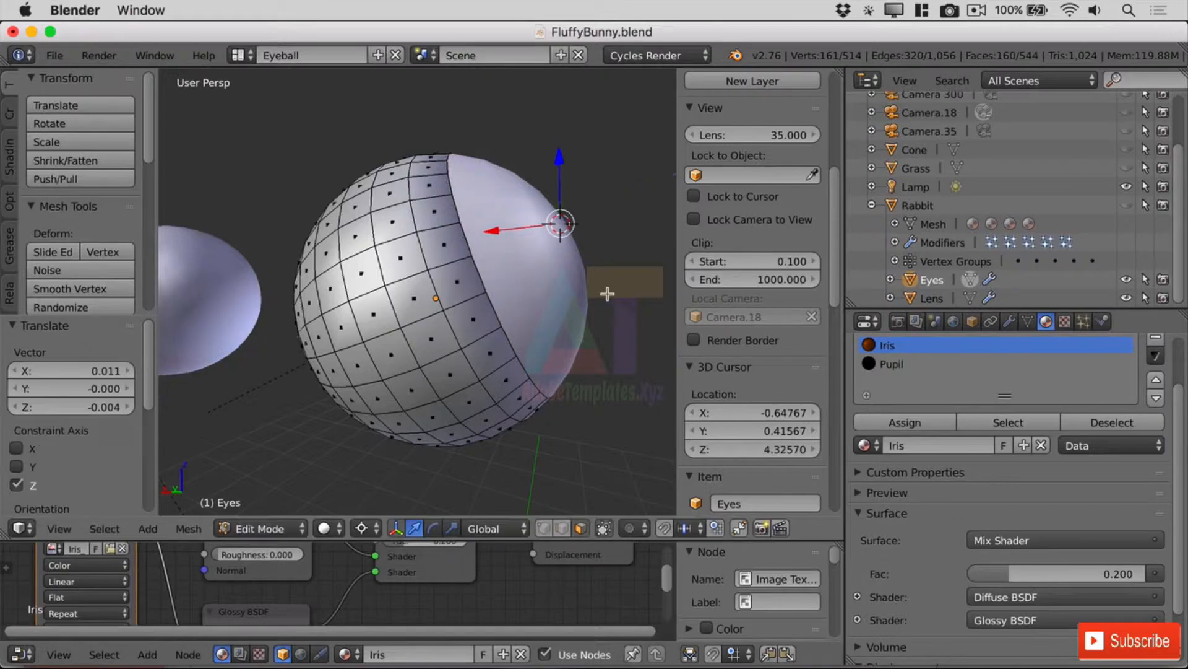
- Examine in wireframe, from several angles, how the moved iris faces sit relative to the lens
key("z")
scroll(613, 296, "up", 3)
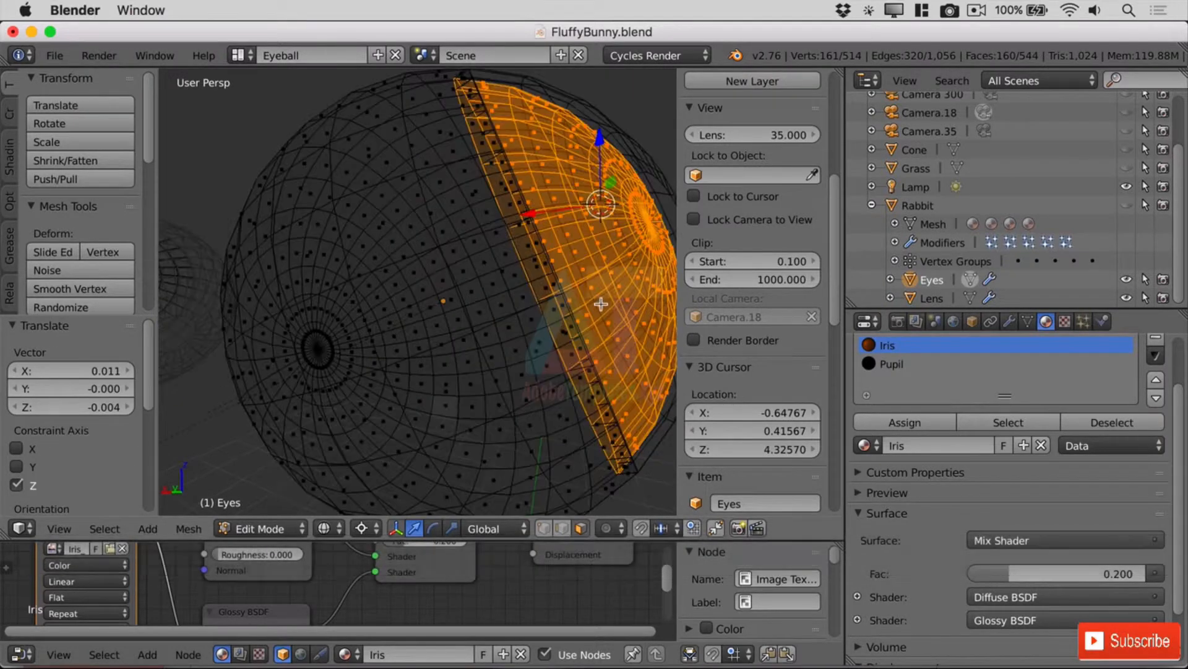
scroll(619, 306, "left", 5)
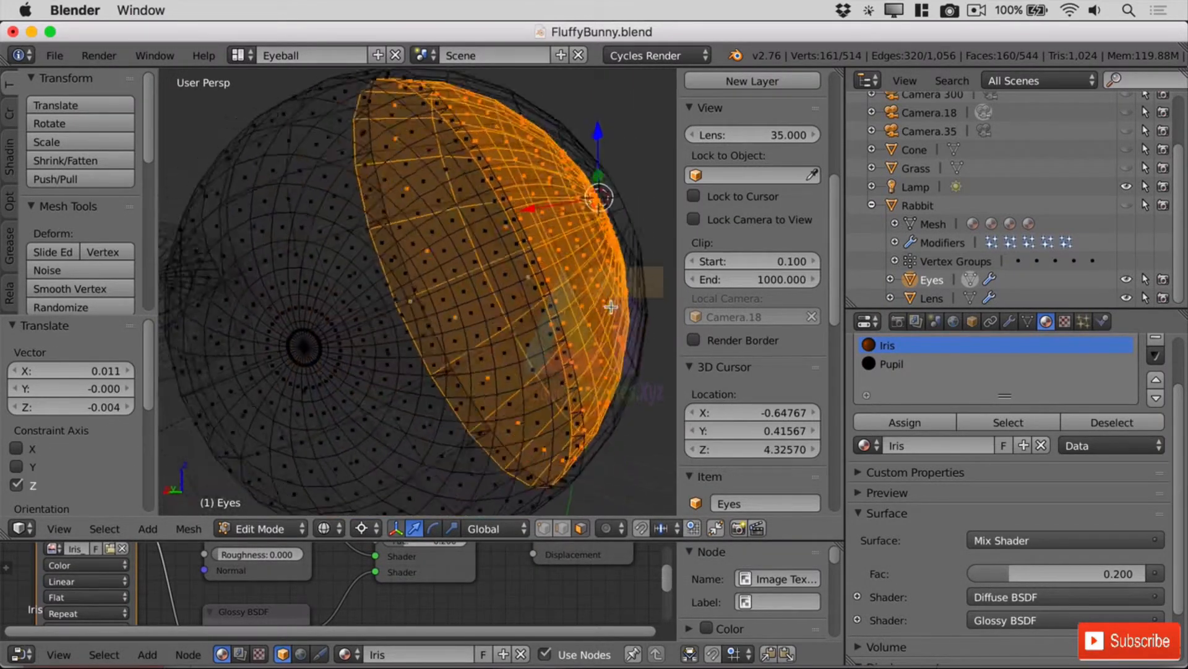
scroll(615, 308, "left", 10)
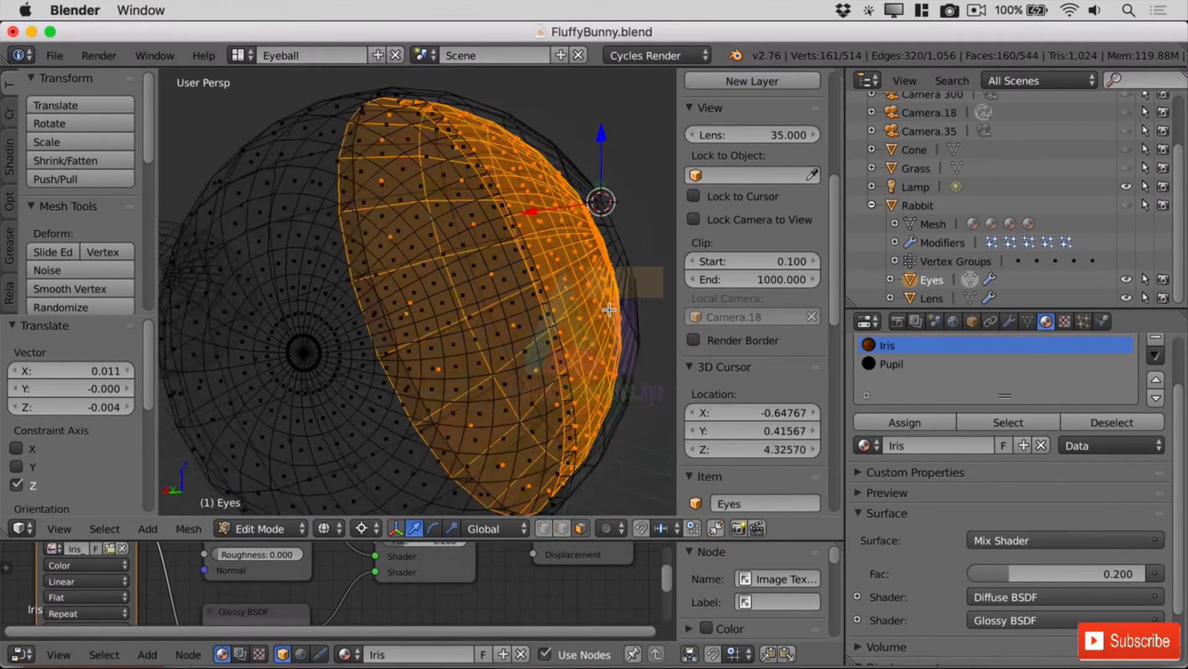
scroll(610, 308, "right", 6)
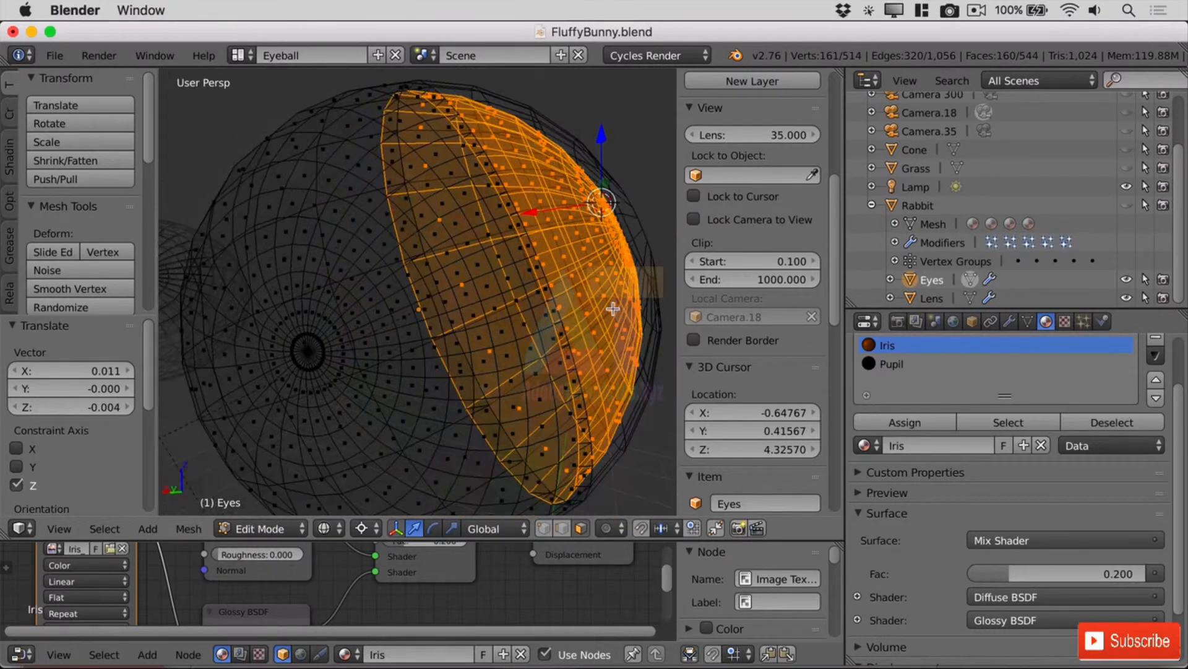
scroll(535, 301, "down", 3)
scroll(594, 303, "left", 8)
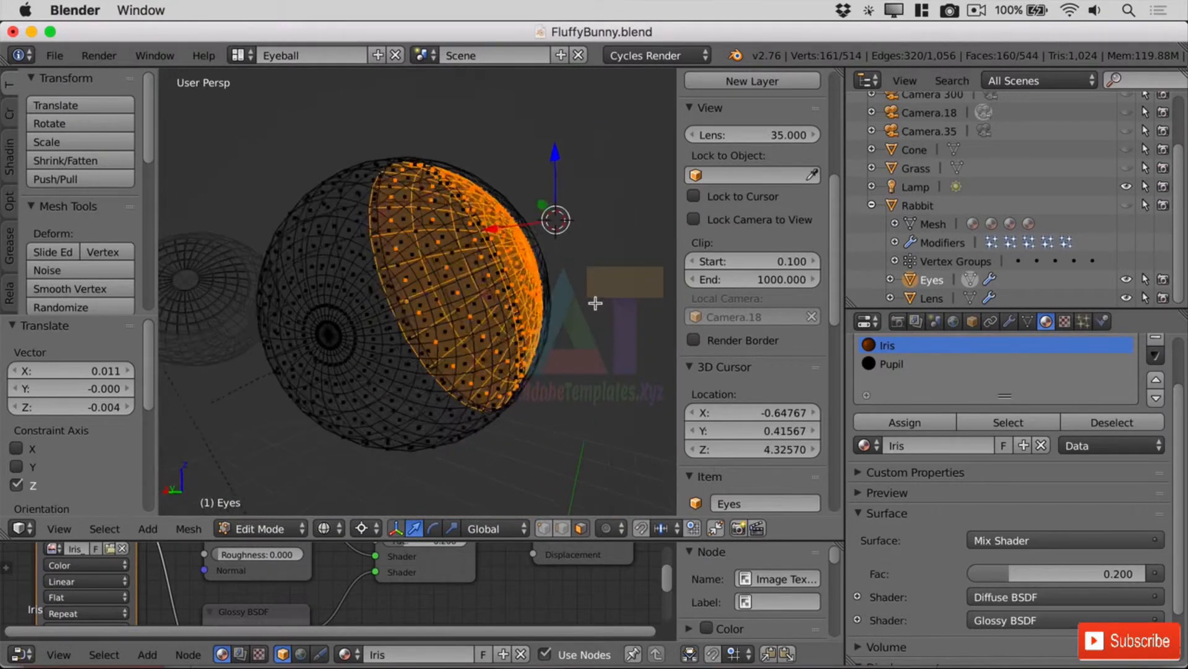
scroll(595, 307, "right", 8)
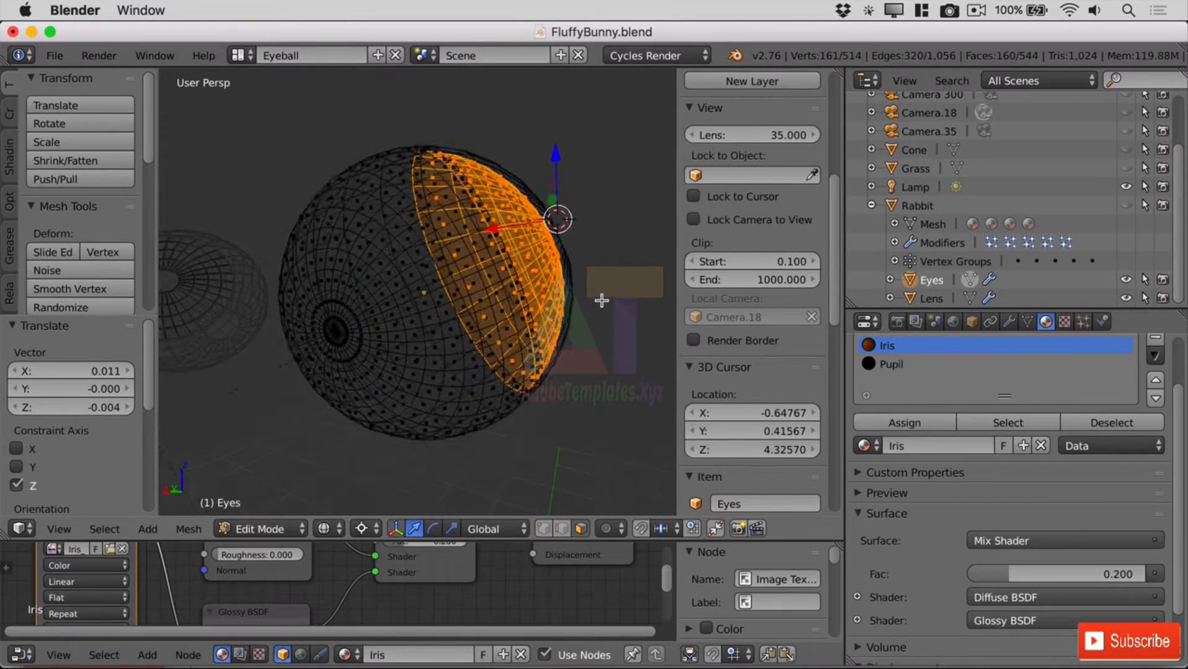
- Open the Lens object in Edit Mode, viewed from the front with Solid shading
left_click(930, 299)
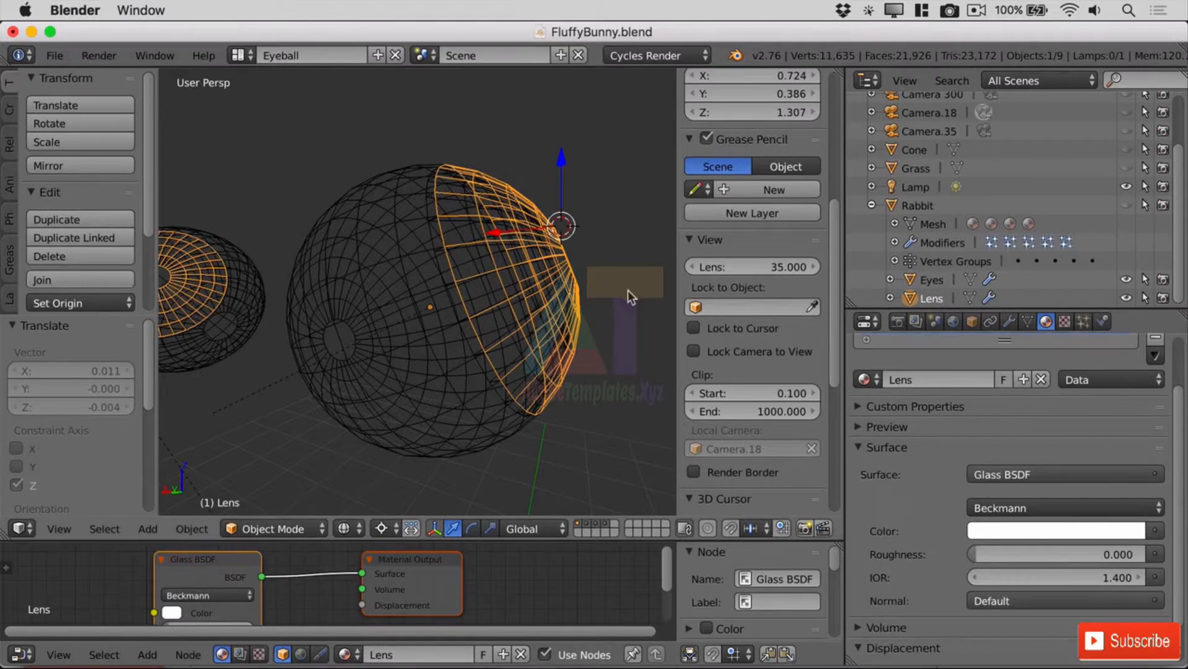
scroll(619, 289, "left", 8)
scroll(600, 295, "left", 6)
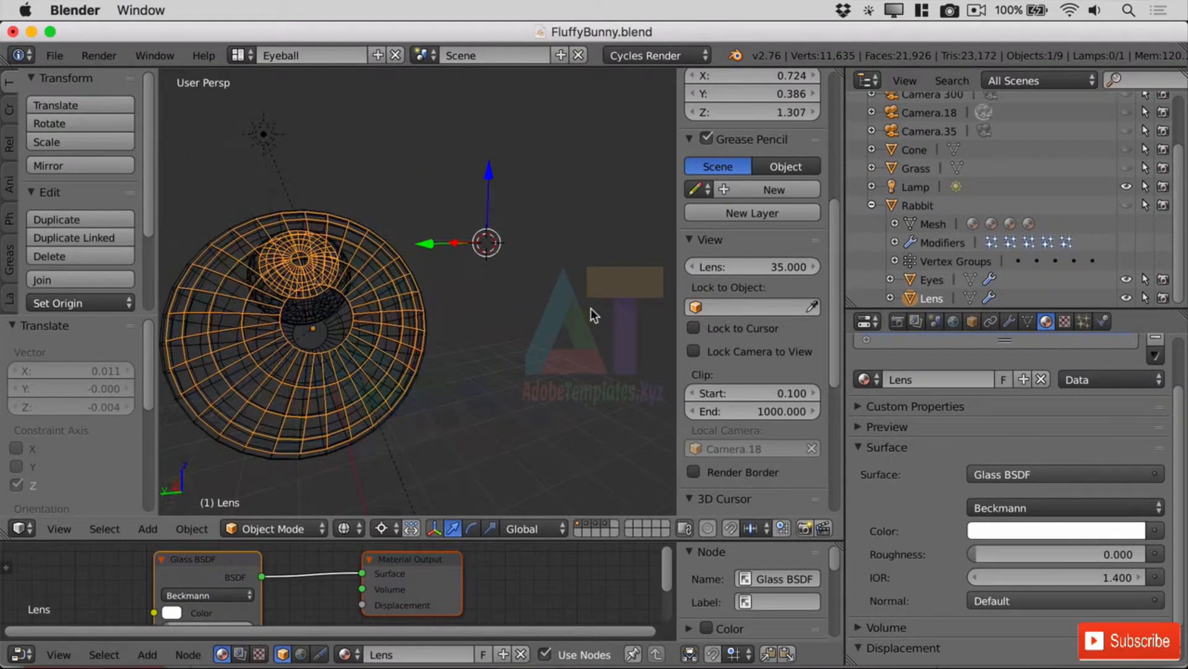
left_click(302, 525)
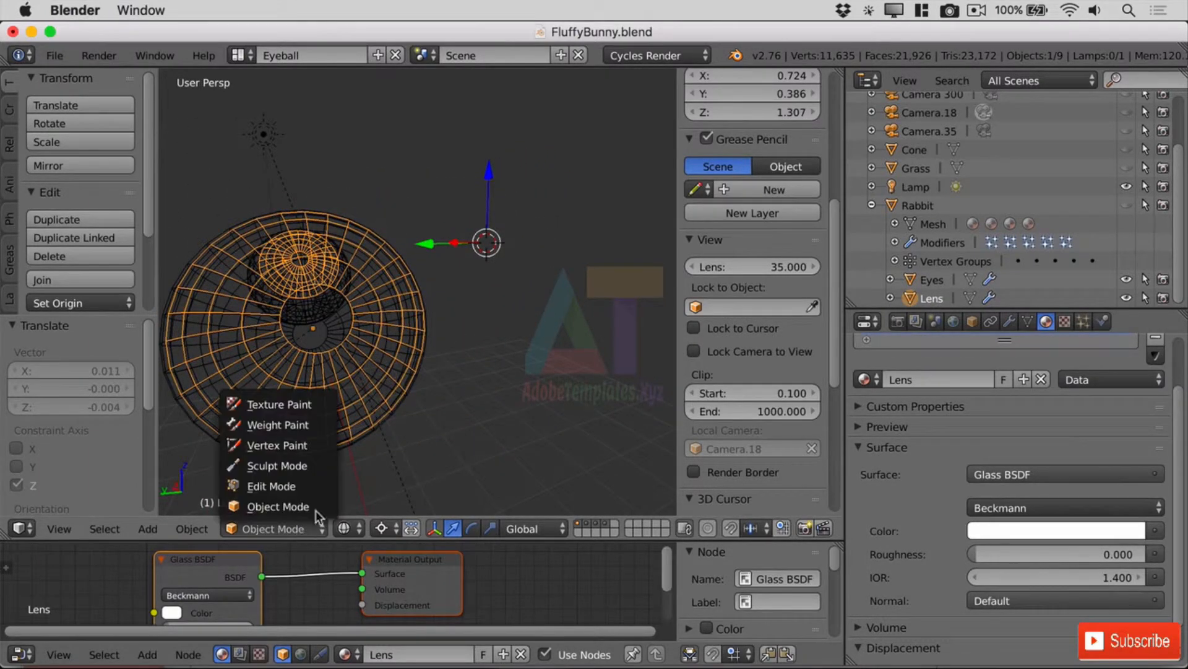
left_click(314, 485)
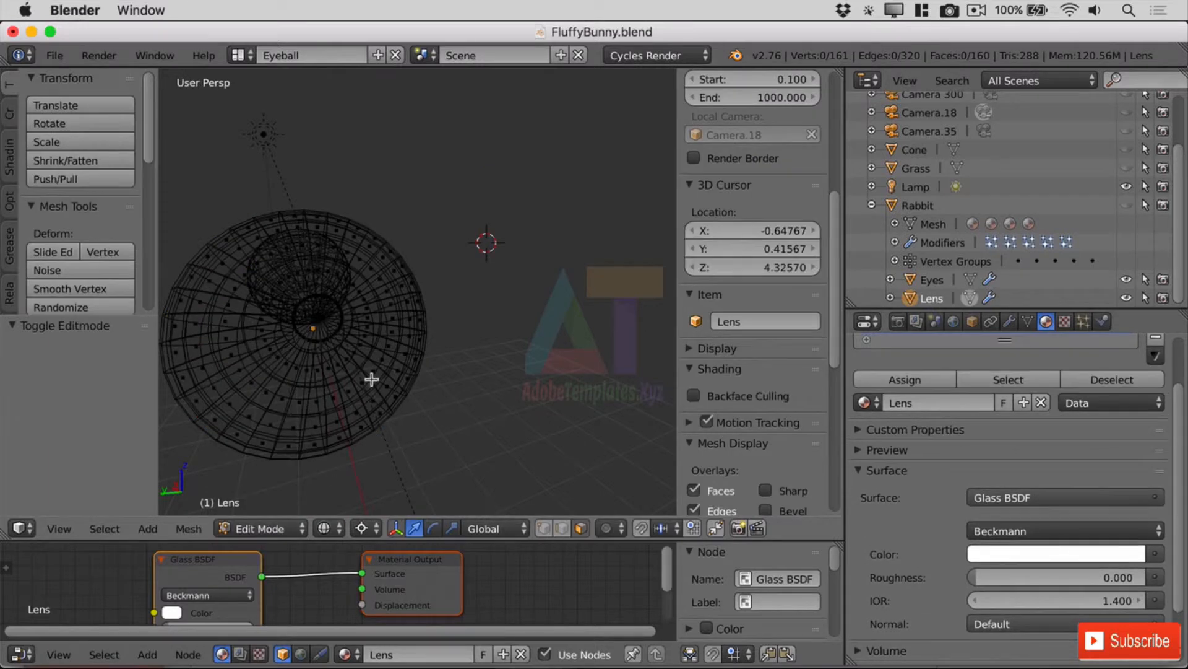
key("z")
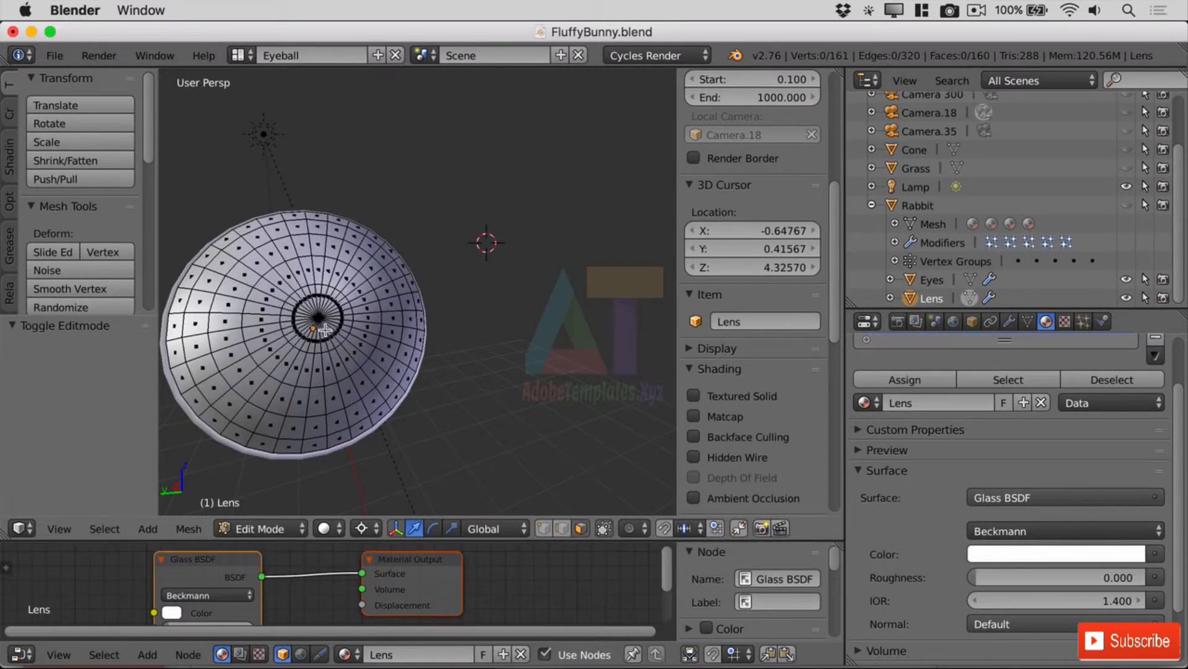
- Circle-select the ring of small faces at the very centre of the Lens mesh, covering the pupil
key("c")
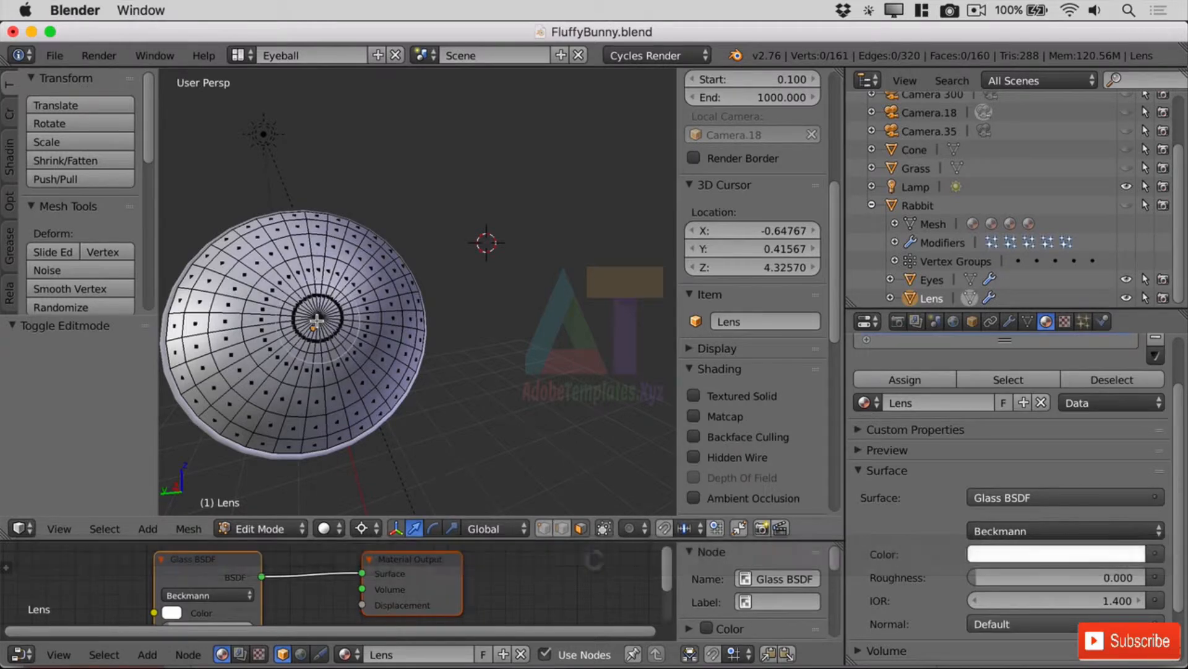
mouse_move(316, 319)
left_mouse_down()
mouse_move(344, 375)
mouse_move(349, 359)
mouse_move(287, 398)
left_mouse_up()
right_click(411, 396)
middle_click_drag(404, 355, 421, 412)
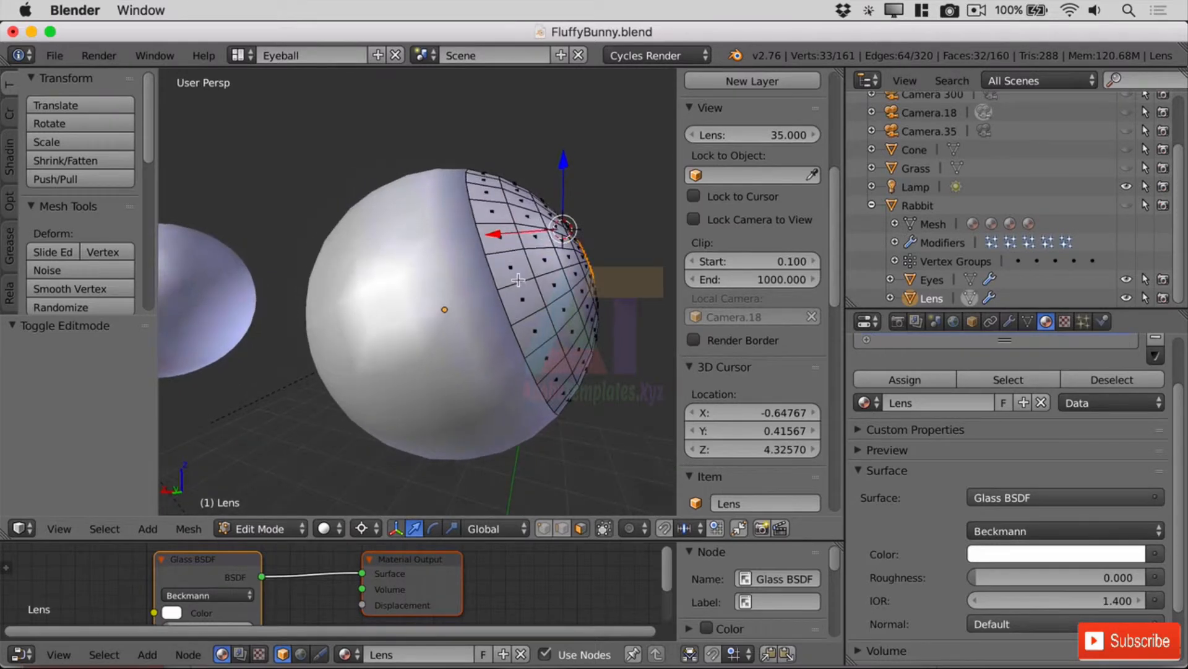
key("g")
key("z")
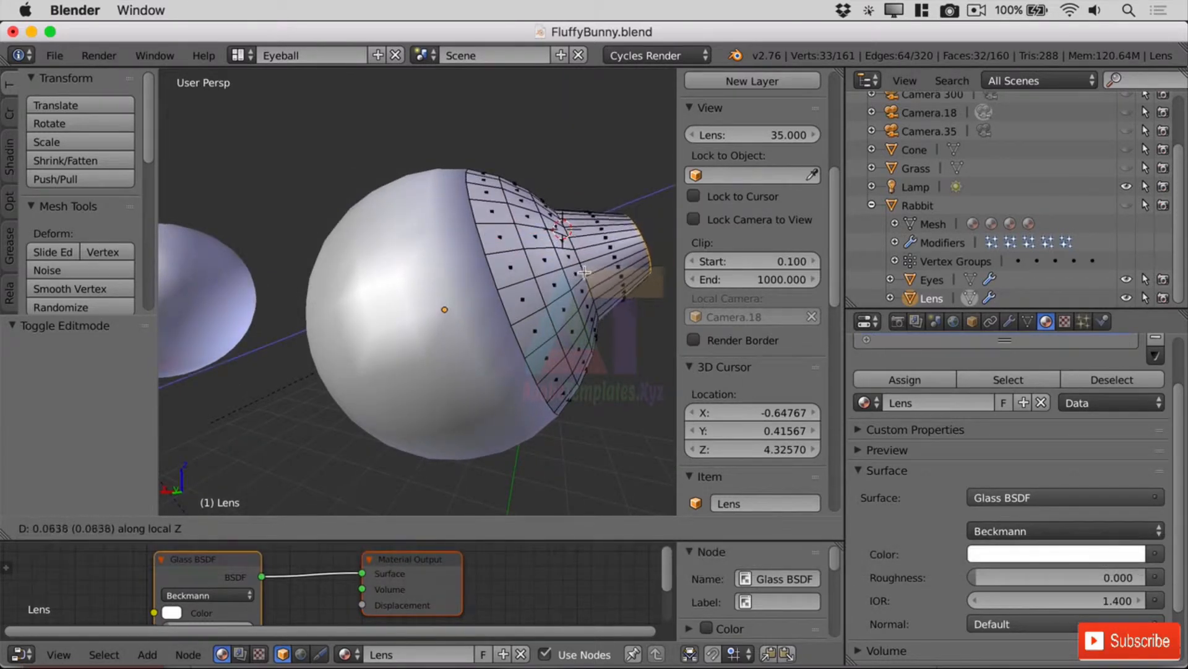
key("Escape")
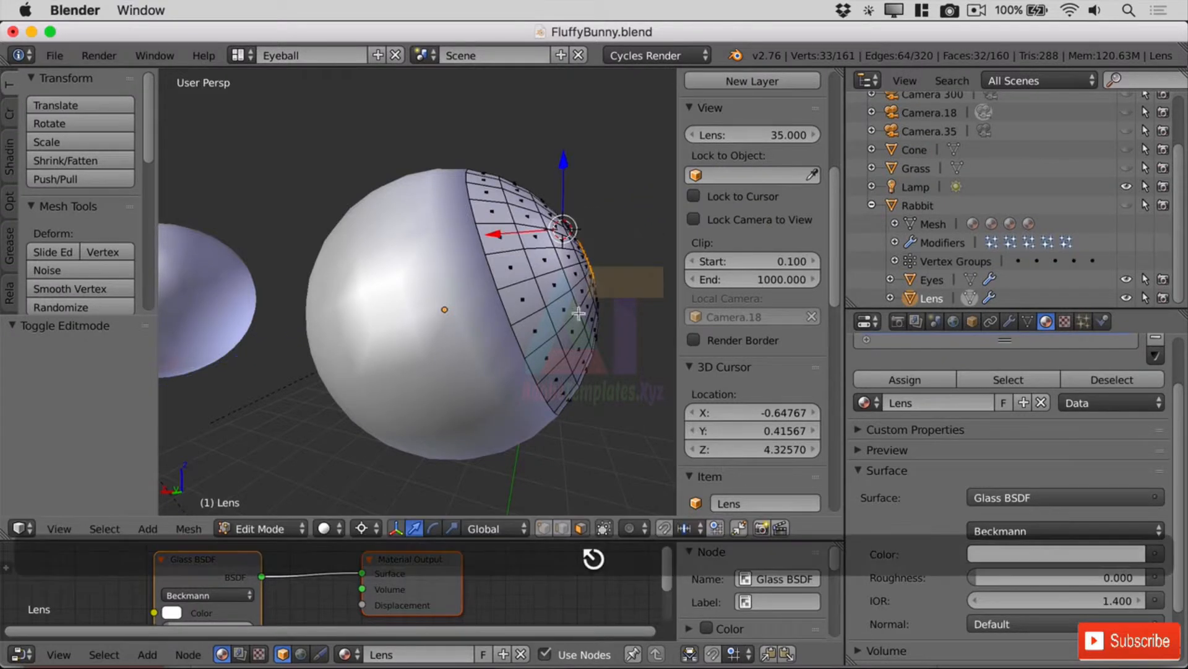
- Enable proportional editing and move the selected lens faces outward along local Z by about 0.02, with a proportional size of 0.11
left_click(638, 526)
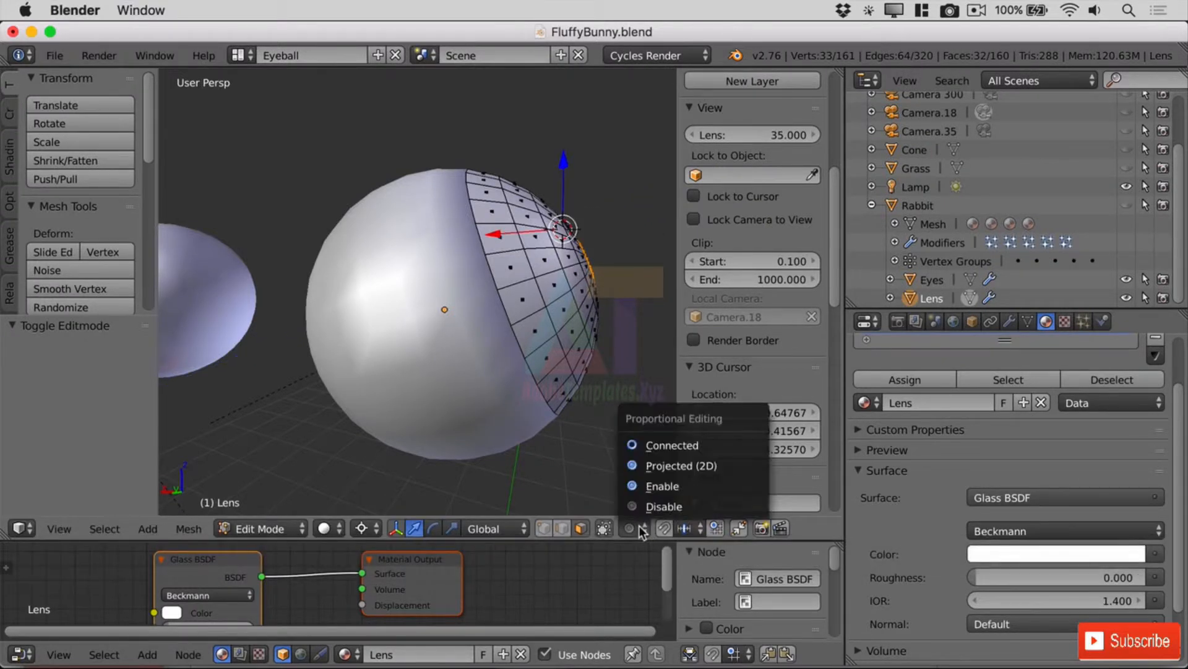
left_click(669, 486)
key("g")
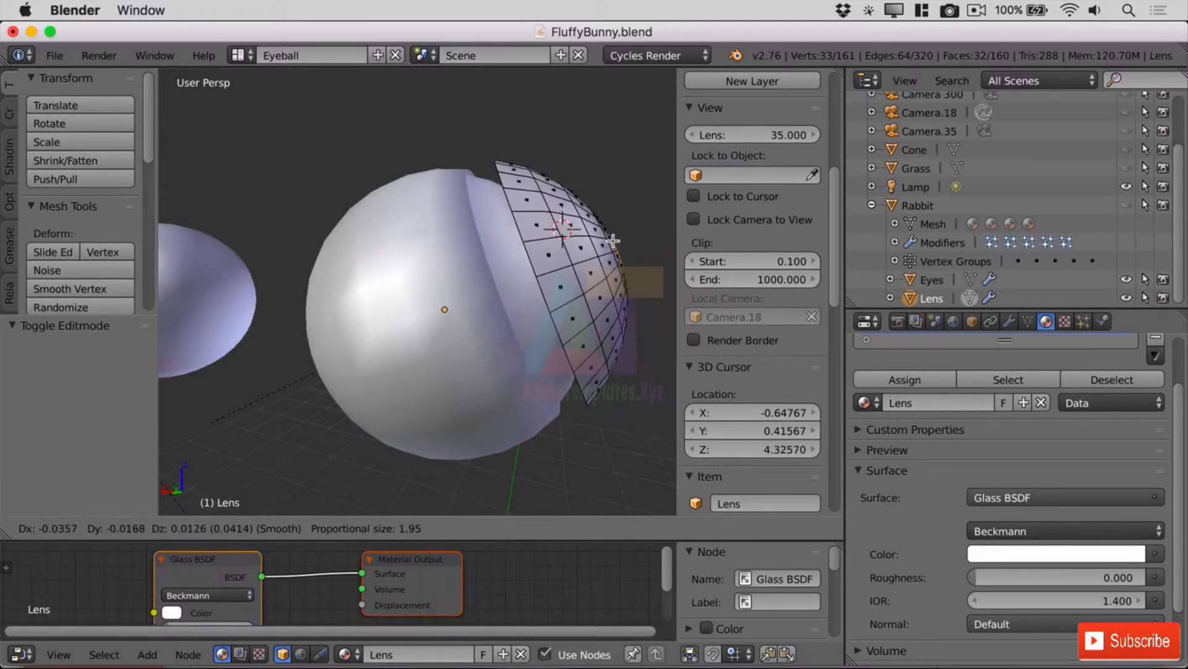
scroll(601, 243, "up", 18)
scroll(604, 243, "up", 3)
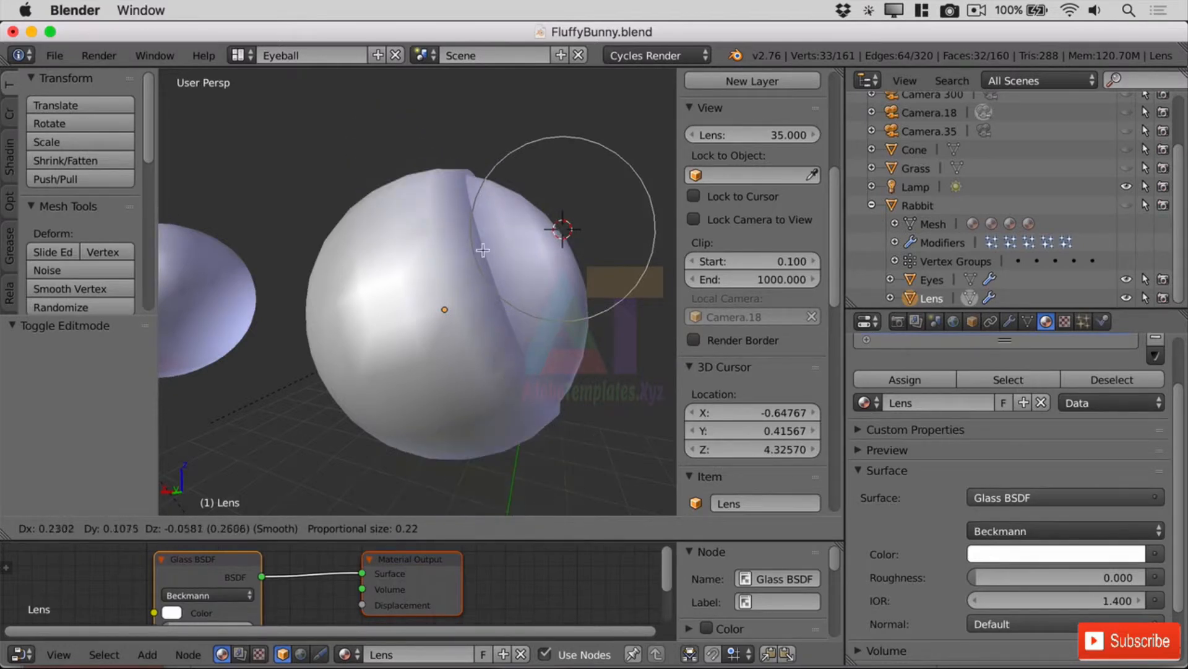
scroll(255, 188, "up", 7)
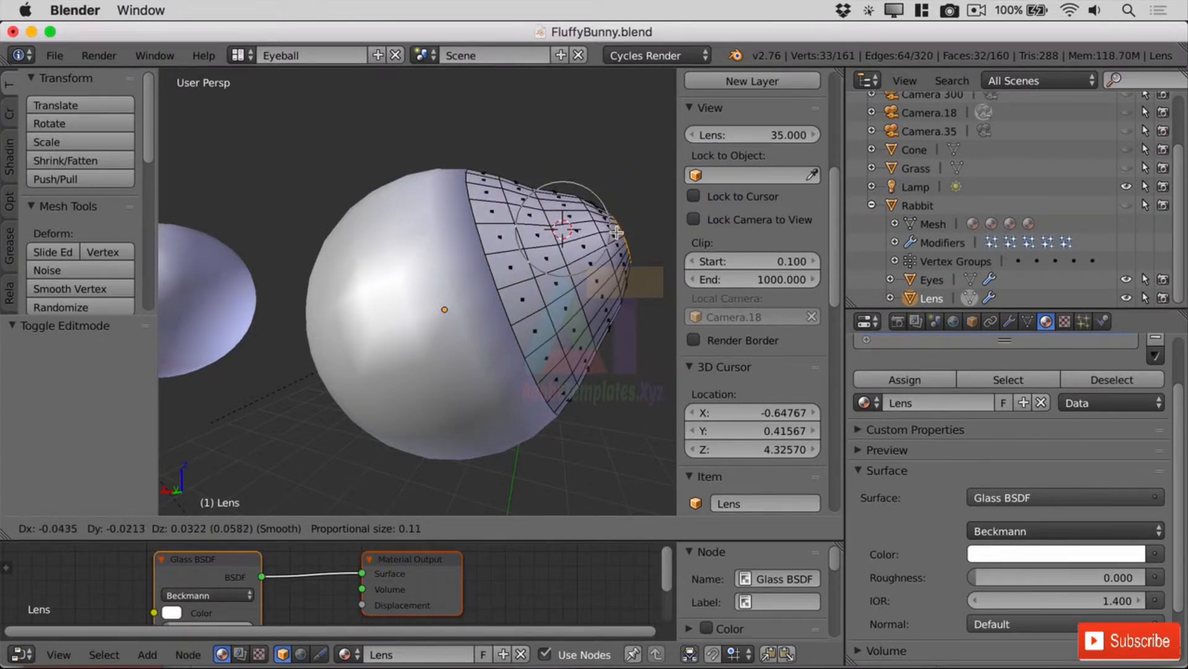
key("z")
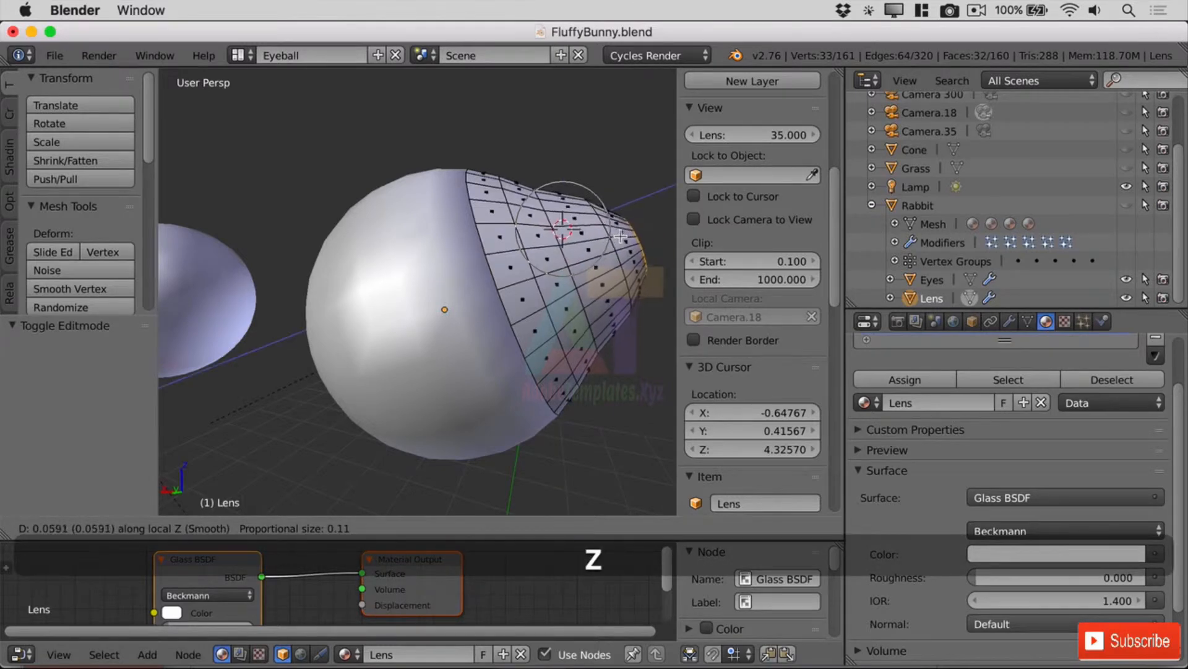
key("z")
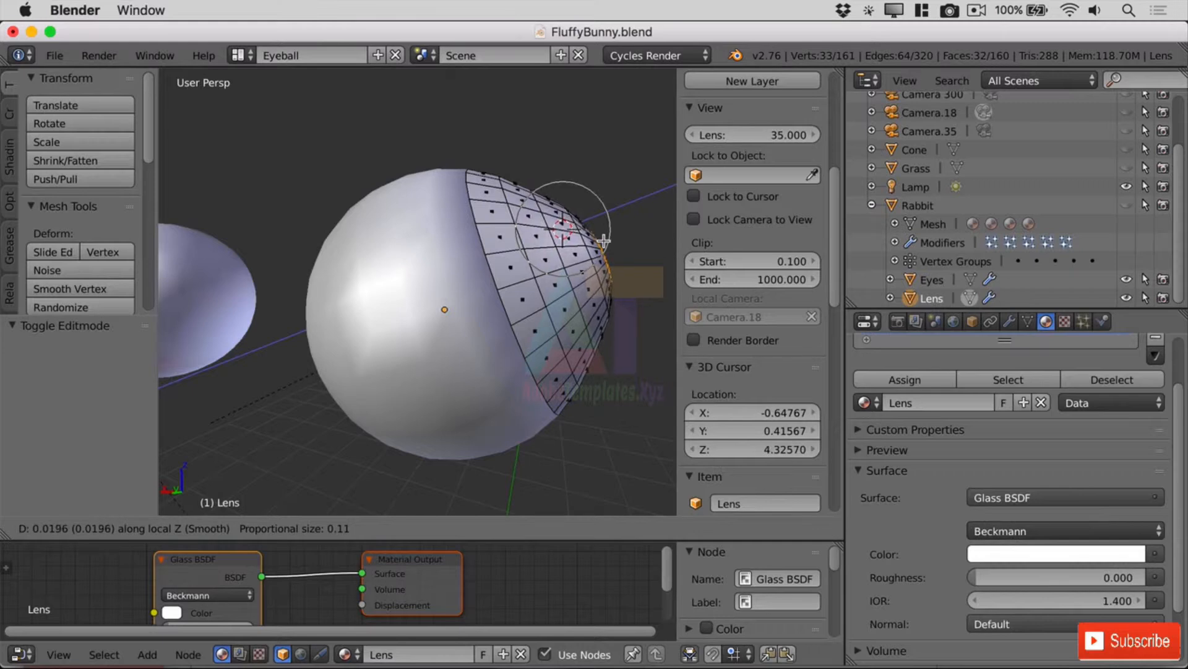
left_click(596, 246)
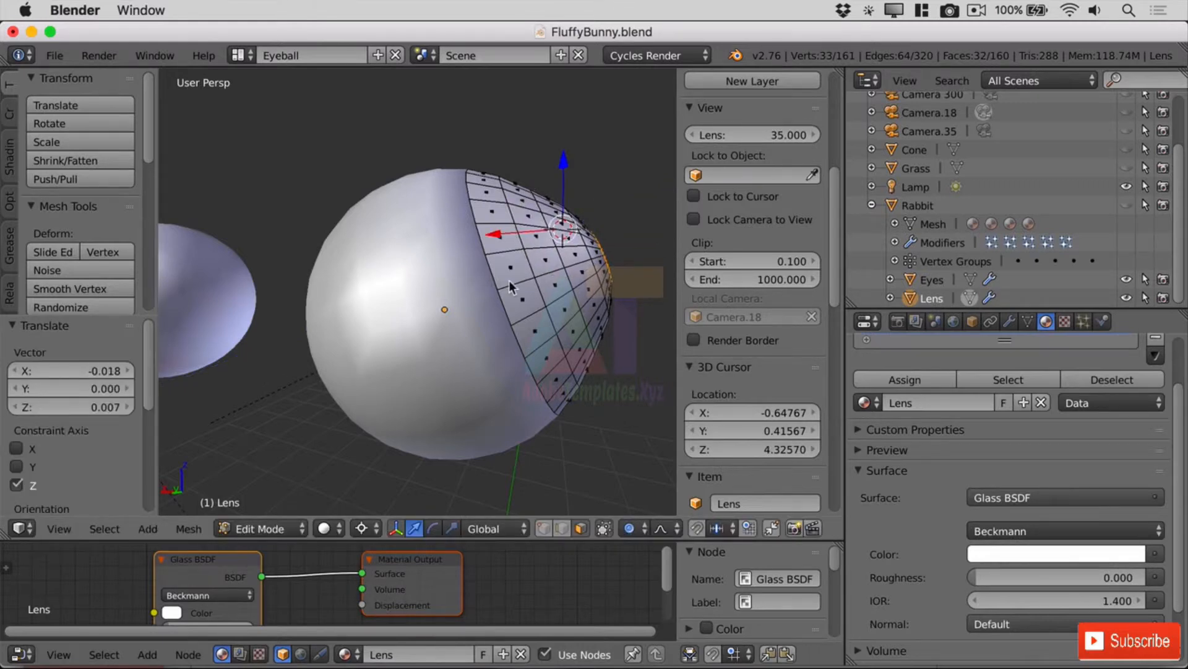
- Preview the bulged lens over the iris in Rendered shading from the front and the side
left_click(326, 528)
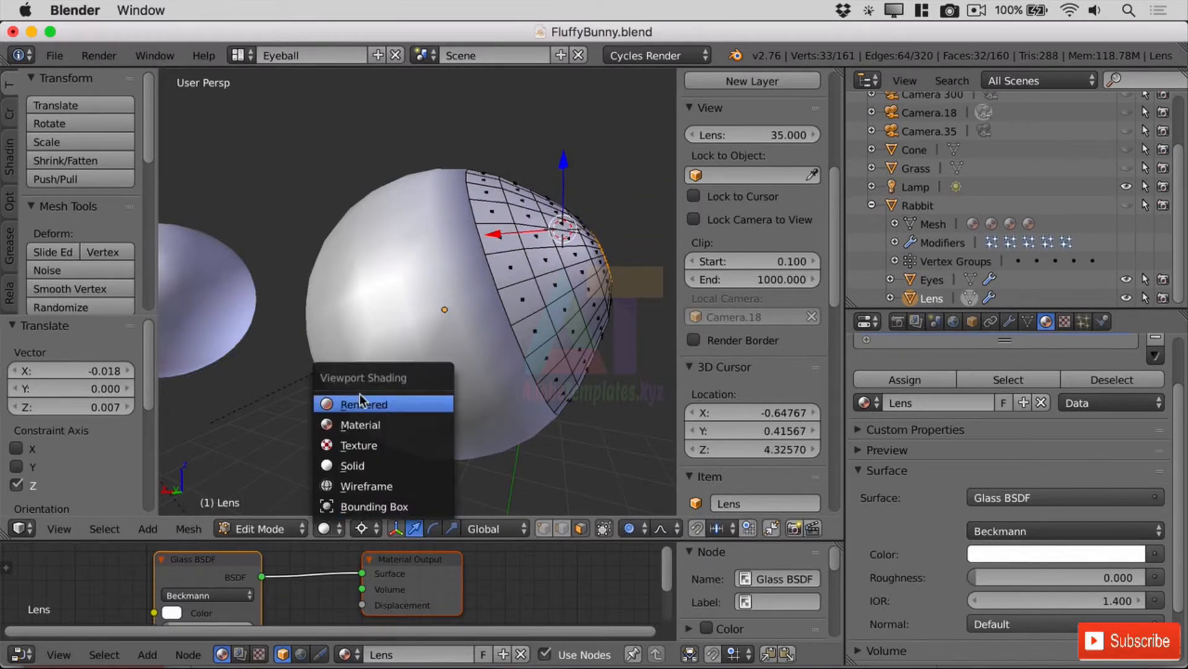
left_click(359, 396)
mouse_move(563, 268)
middle_mouse_down()
mouse_move(512, 284)
mouse_move(528, 268)
middle_mouse_up()
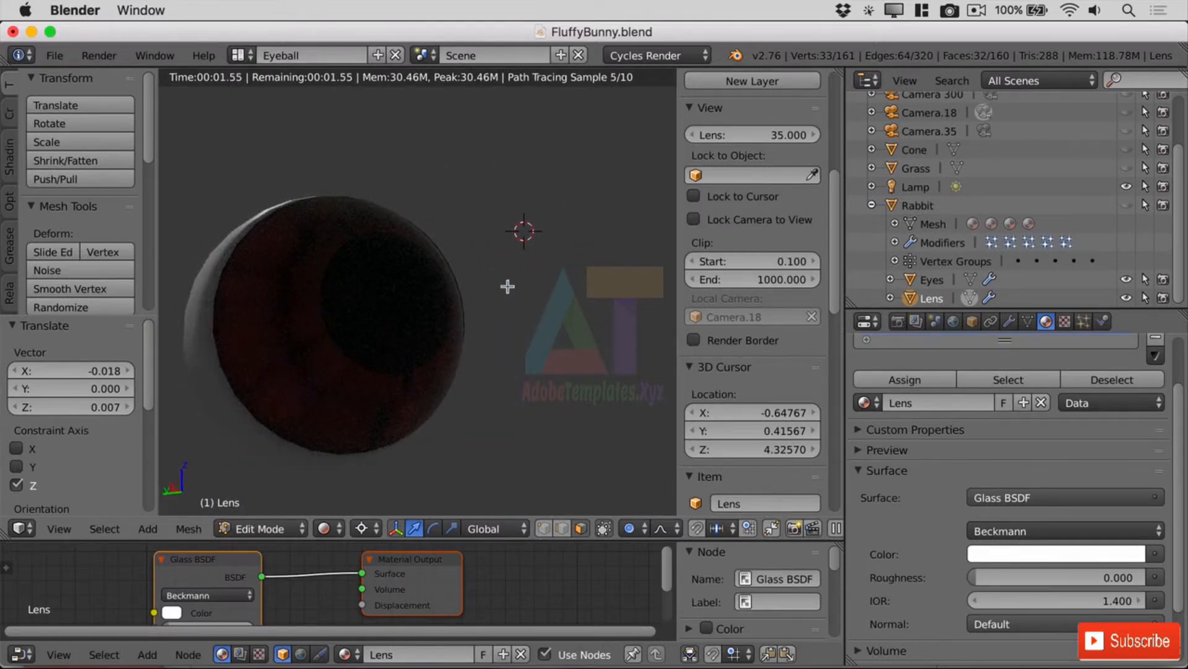
mouse_move(542, 349)
middle_mouse_down()
mouse_move(539, 326)
mouse_move(557, 310)
mouse_move(532, 355)
mouse_move(549, 363)
mouse_move(464, 347)
mouse_move(495, 340)
middle_mouse_up()
scroll(702, 248, "up", 2)
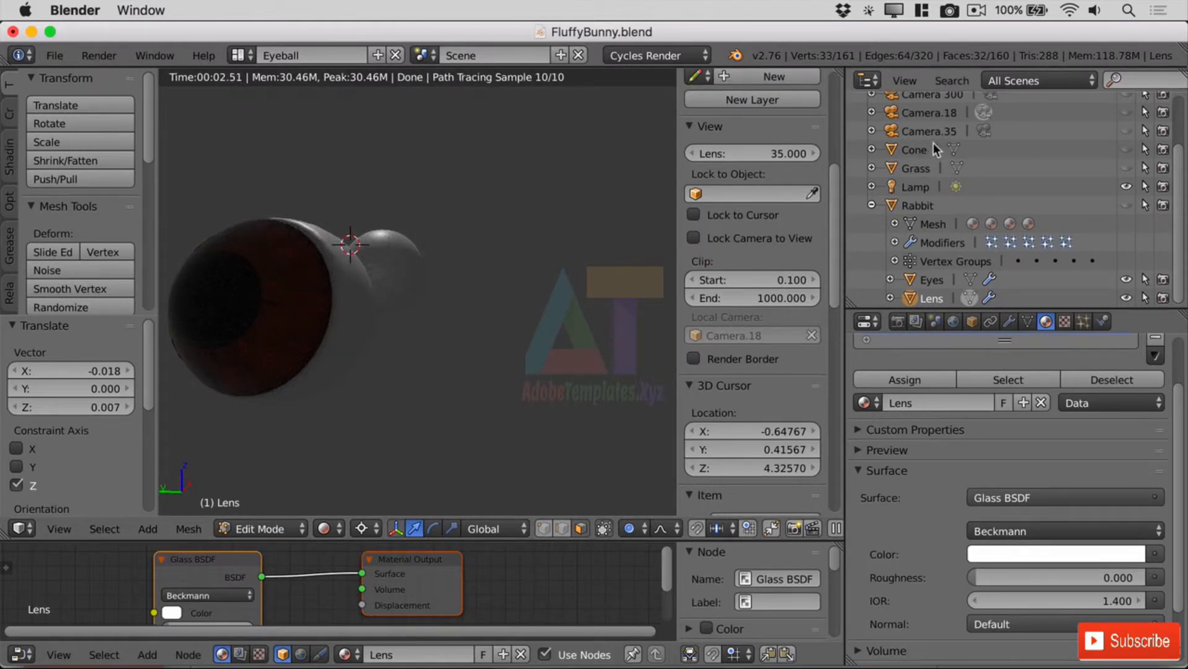
- Select Camera.35, return the viewport to Solid shading and make the camera visible in the scene
left_click(909, 133)
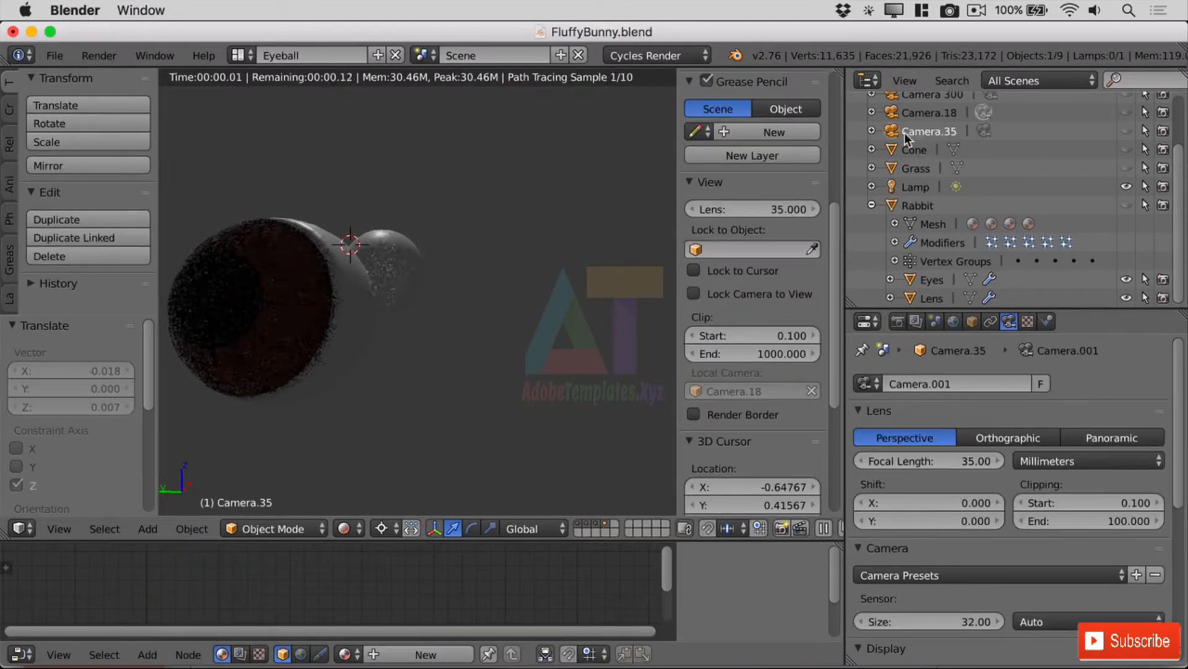
left_click(357, 529)
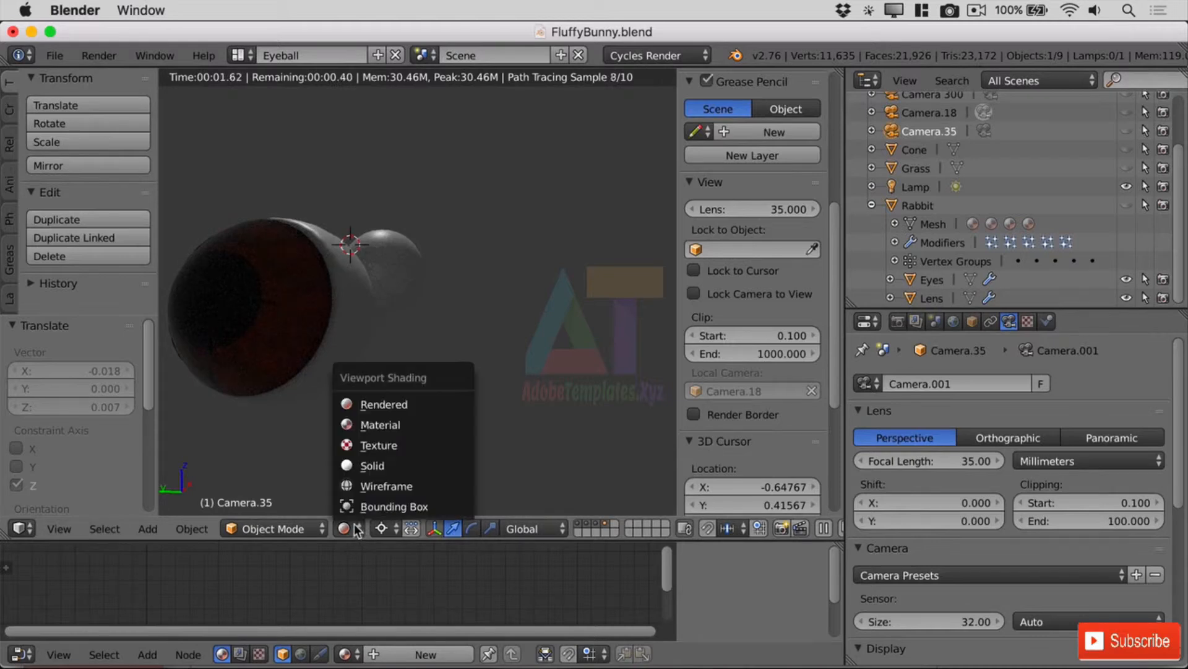
left_click(391, 466)
scroll(456, 338, "down", 5)
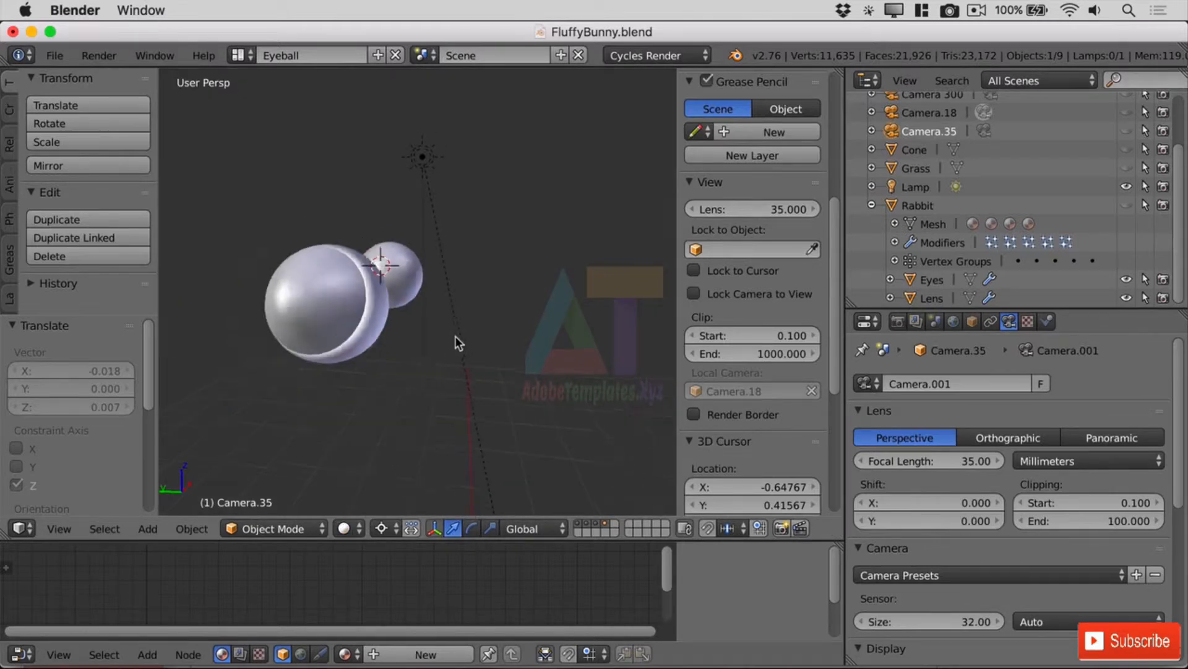
left_click(1126, 131)
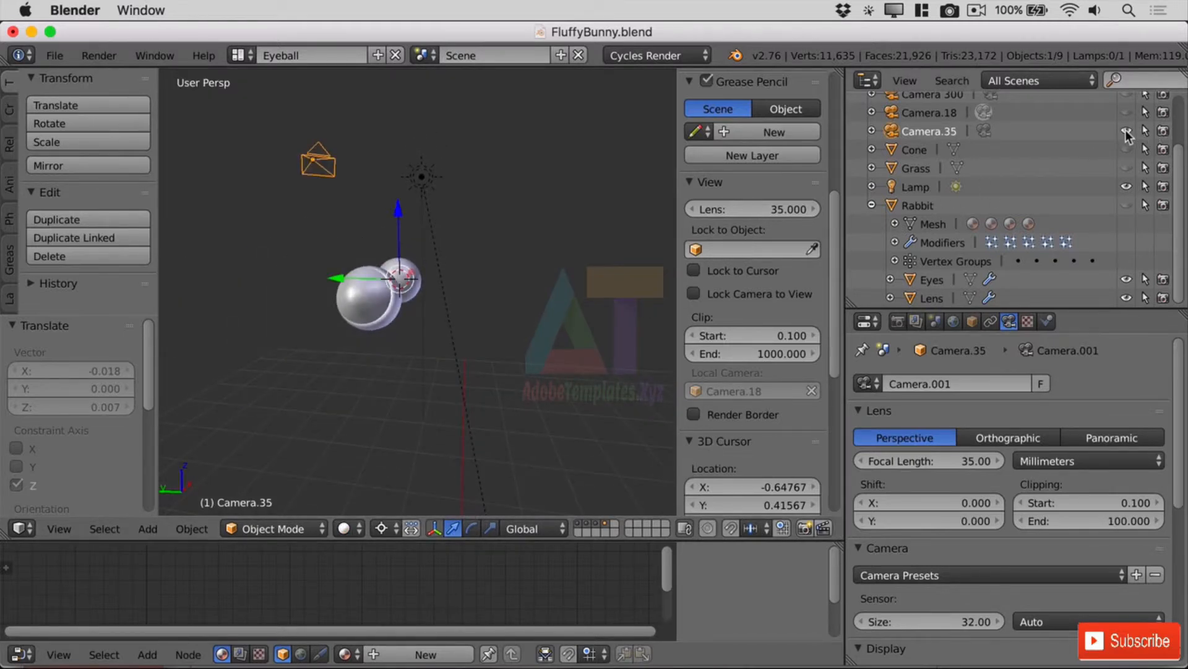
- Duplicate Camera.35 with an offset of about 0.021, -0.383, -0.245 and rename the copy Eye Cam
key("shift+d")
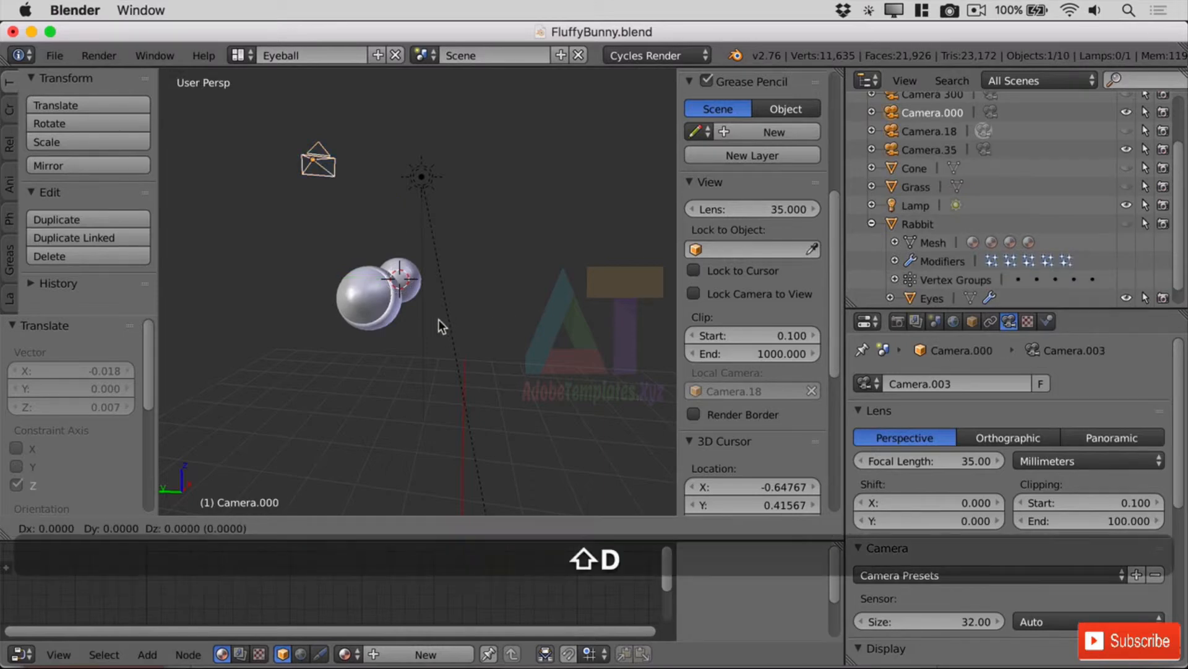
left_click(500, 359)
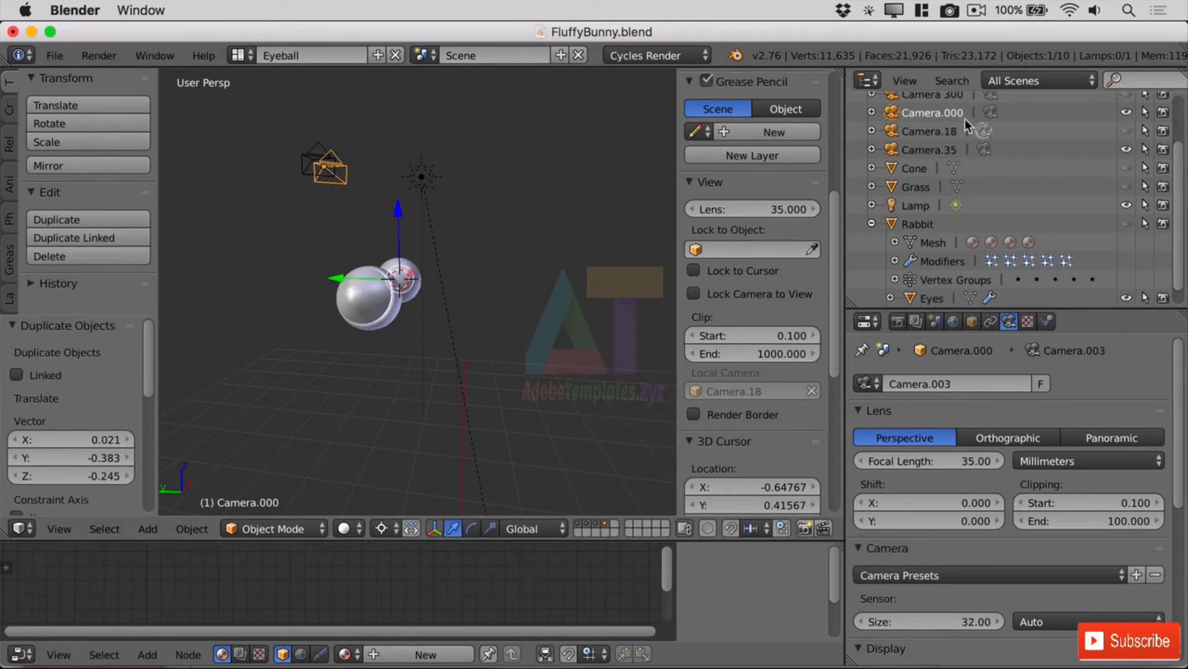
double_click(945, 114)
type("Eye")
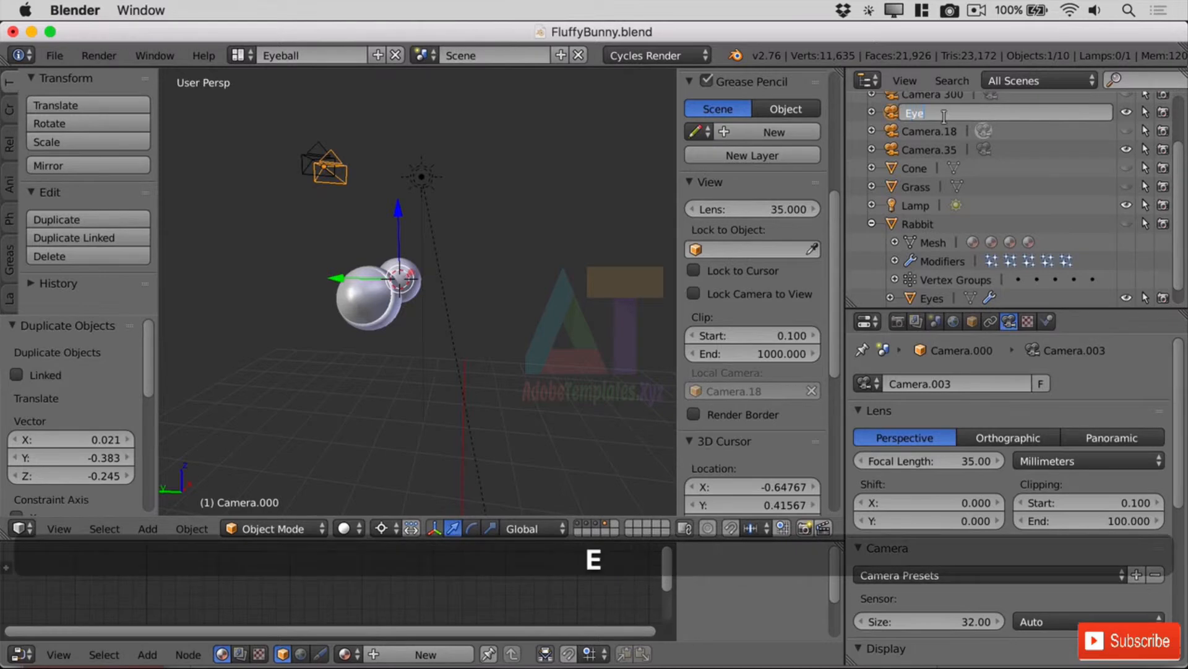
type(" Cam")
key("Return")
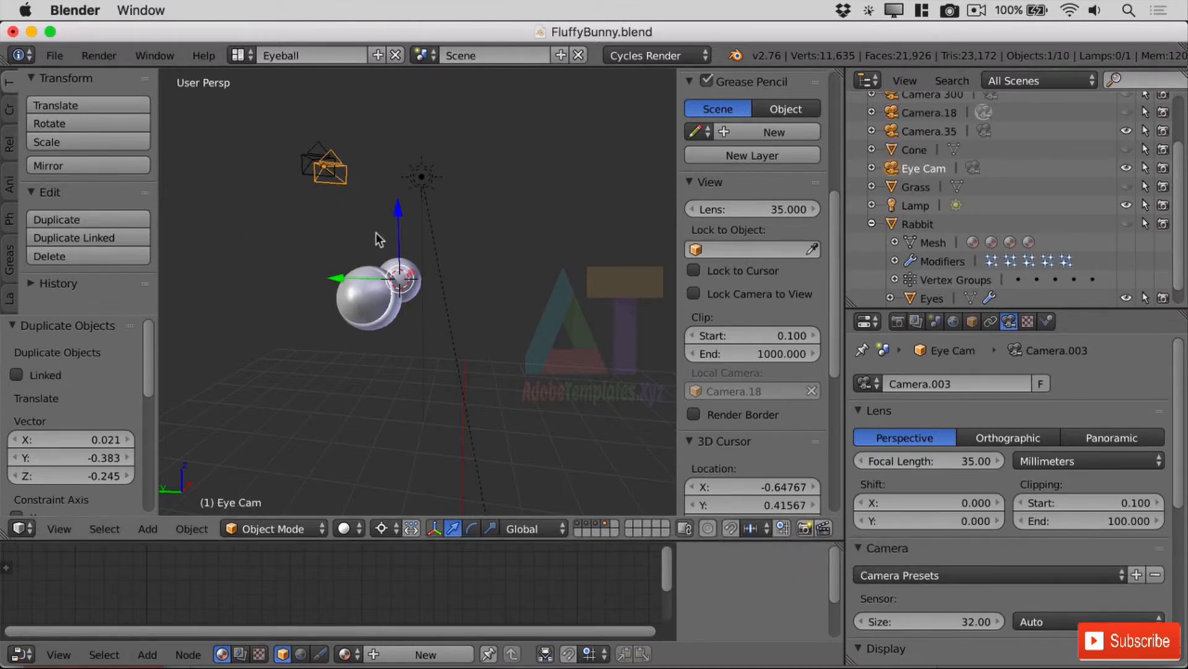
- Set Eye Cam as the active camera and lock the camera to the view
left_click(59, 528)
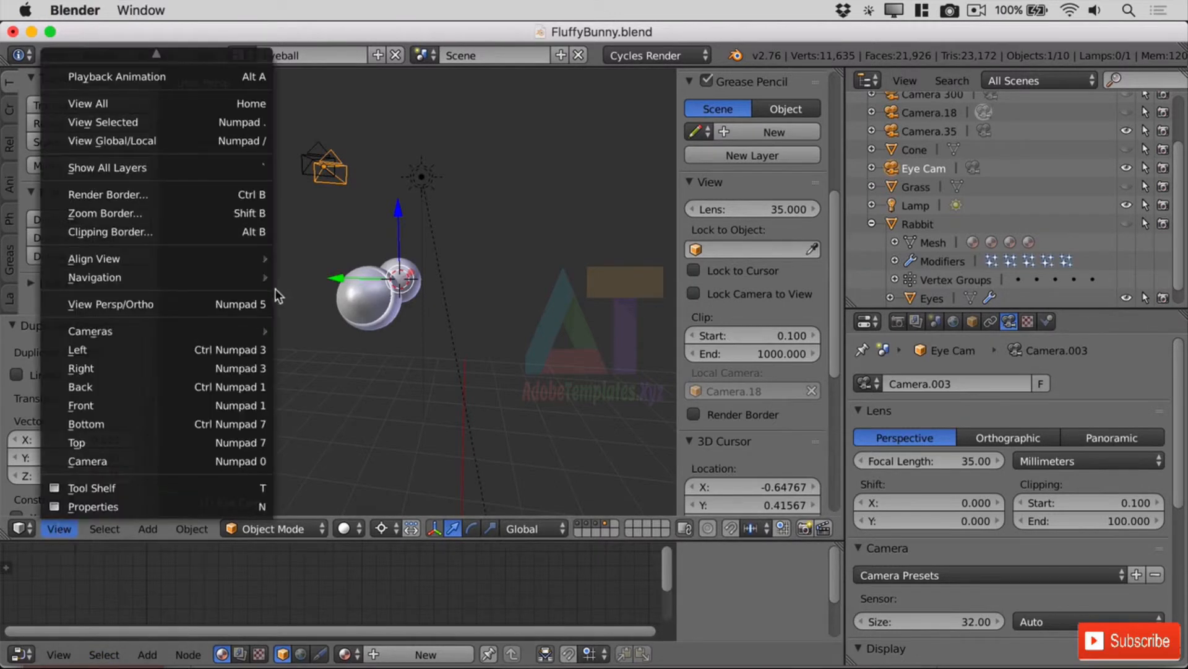
mouse_move(227, 337)
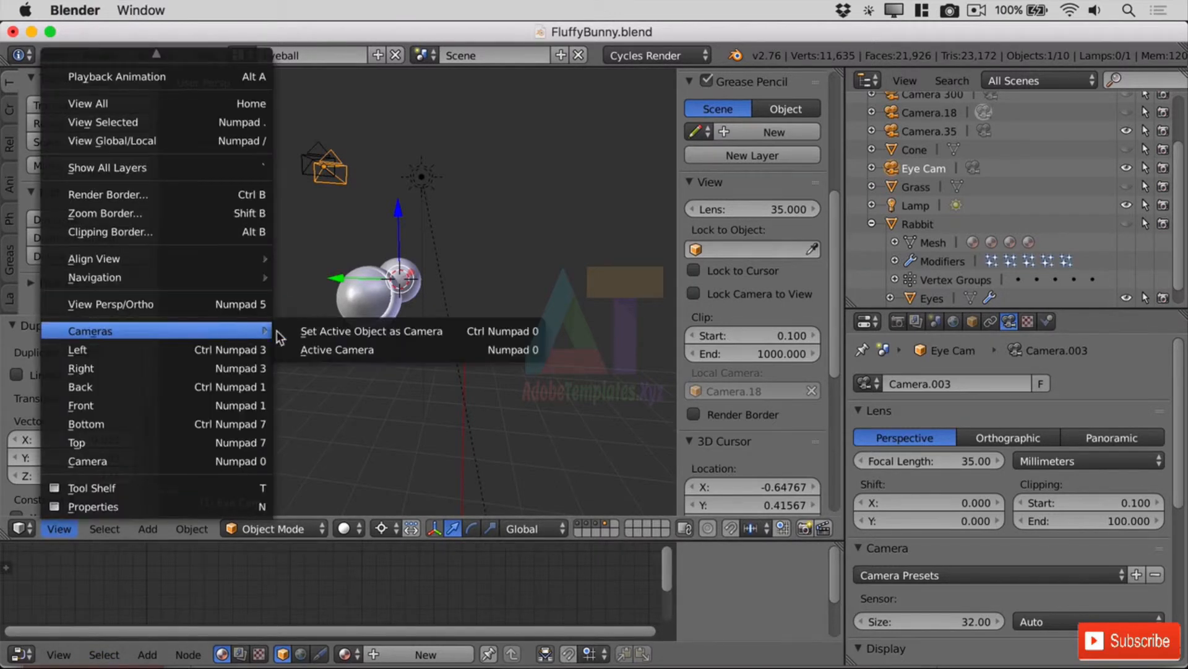
left_click(386, 333)
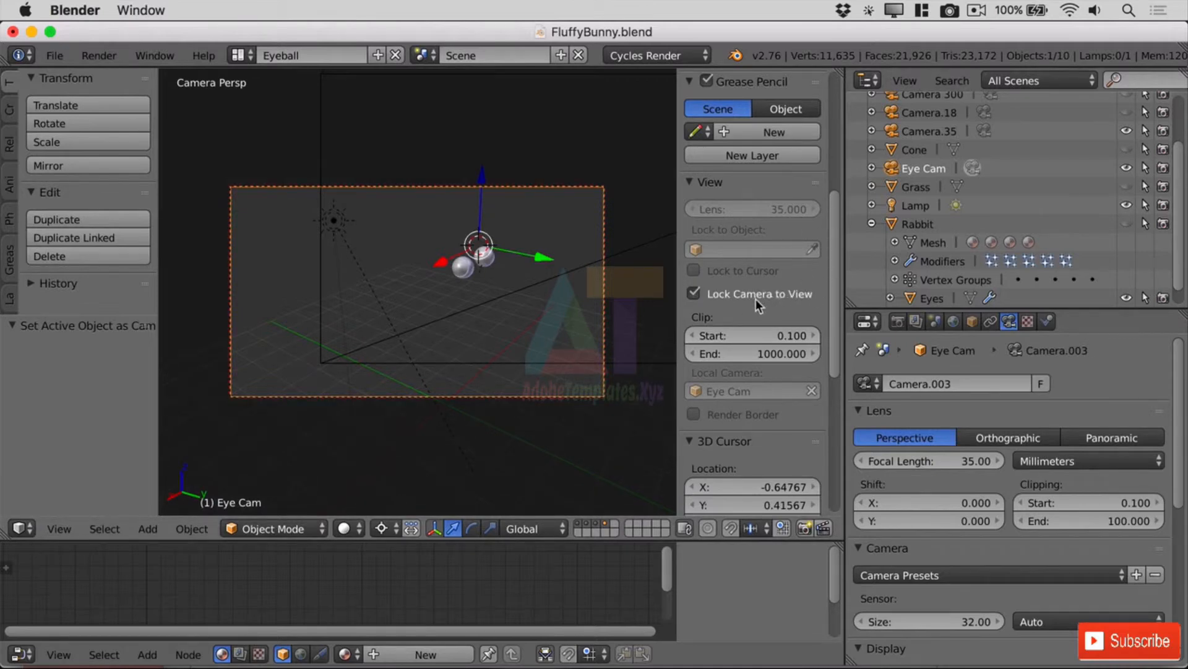
- Frame the nearer eyeball large in the centre of the Eye Cam view and render the image
scroll(499, 285, "up", 8)
middle_click_drag(493, 289, 391, 333, "shift")
scroll(485, 276, "up", 3)
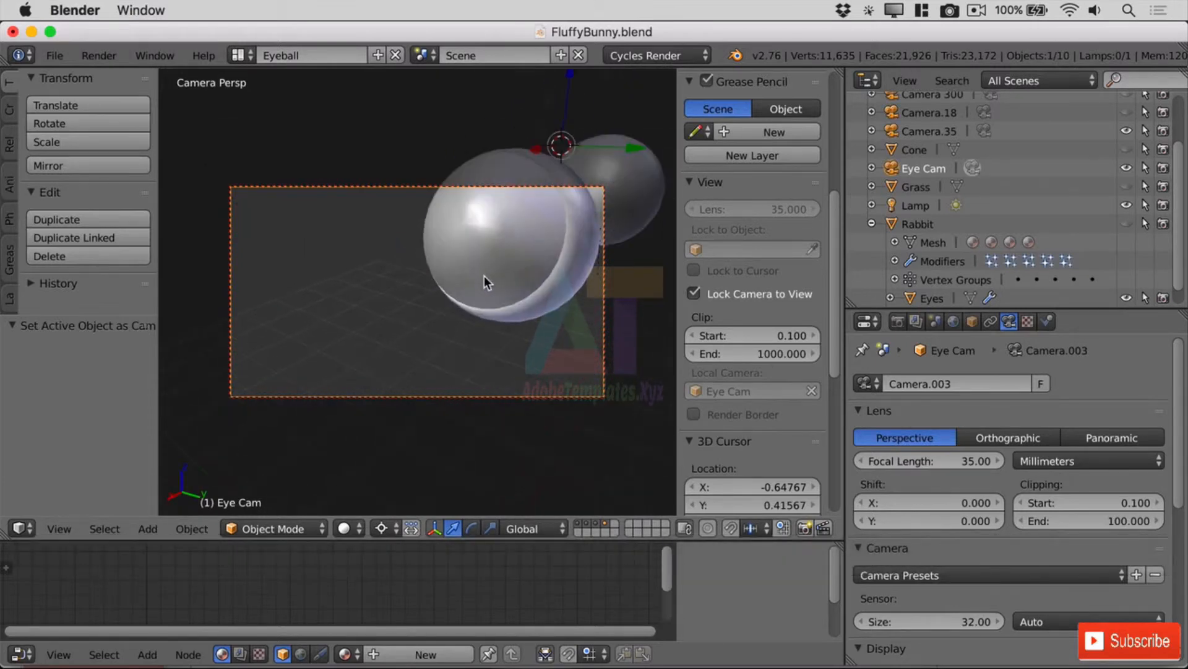
scroll(484, 276, "up", 3)
middle_click_drag(496, 280, 447, 314, "shift")
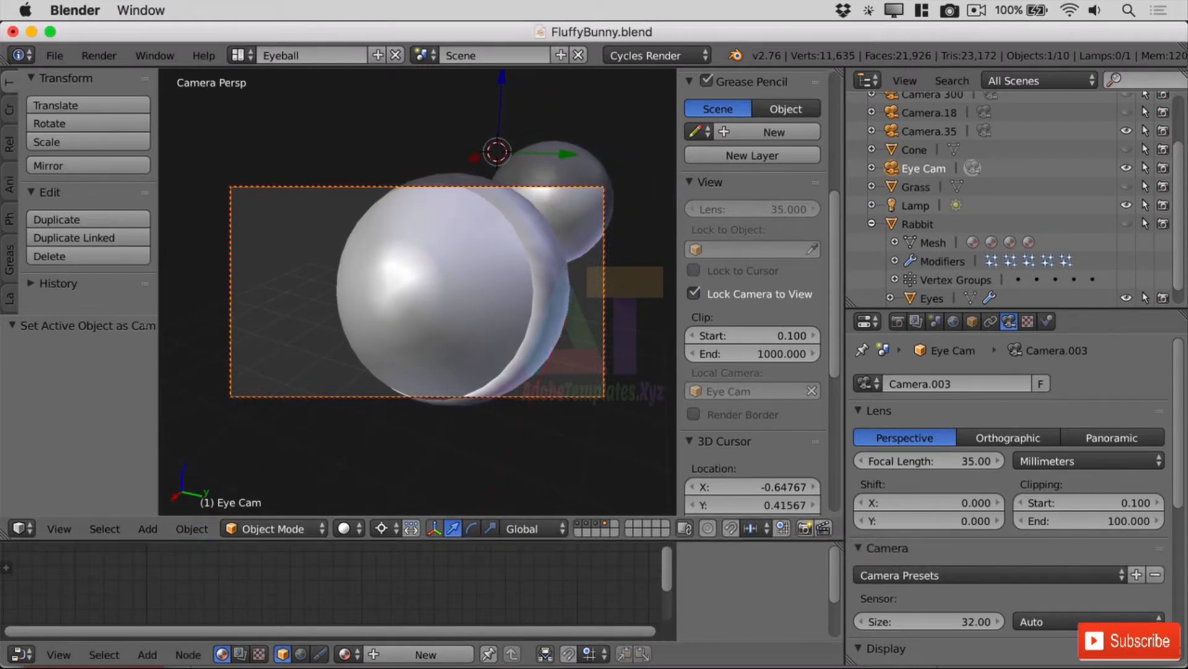
left_click(106, 54)
left_click(132, 68)
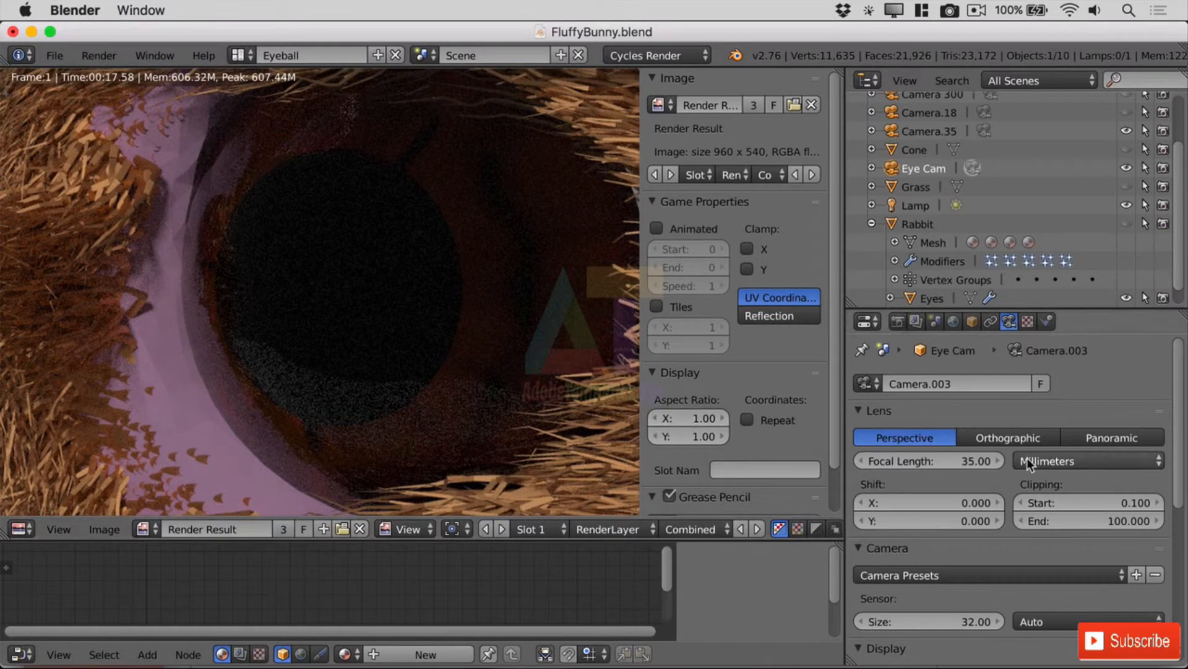
- Set the render samples to 100 and expand the Performance settings of the scene
left_click(898, 322)
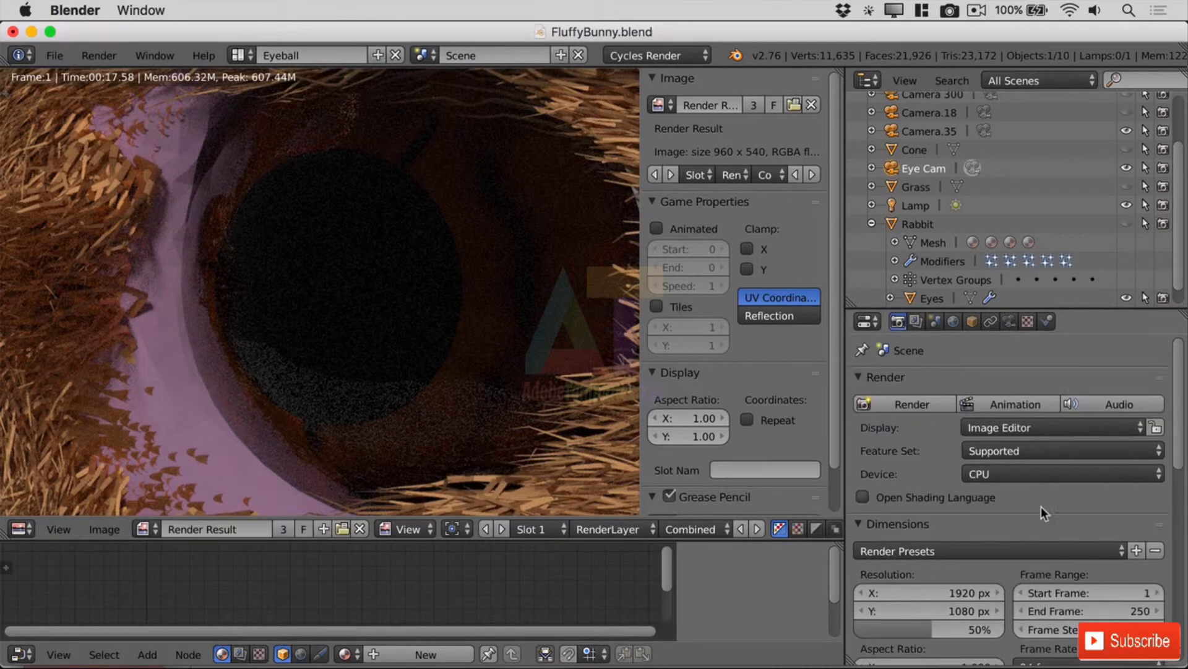
scroll(1040, 567, "down", 5)
scroll(1046, 570, "down", 10)
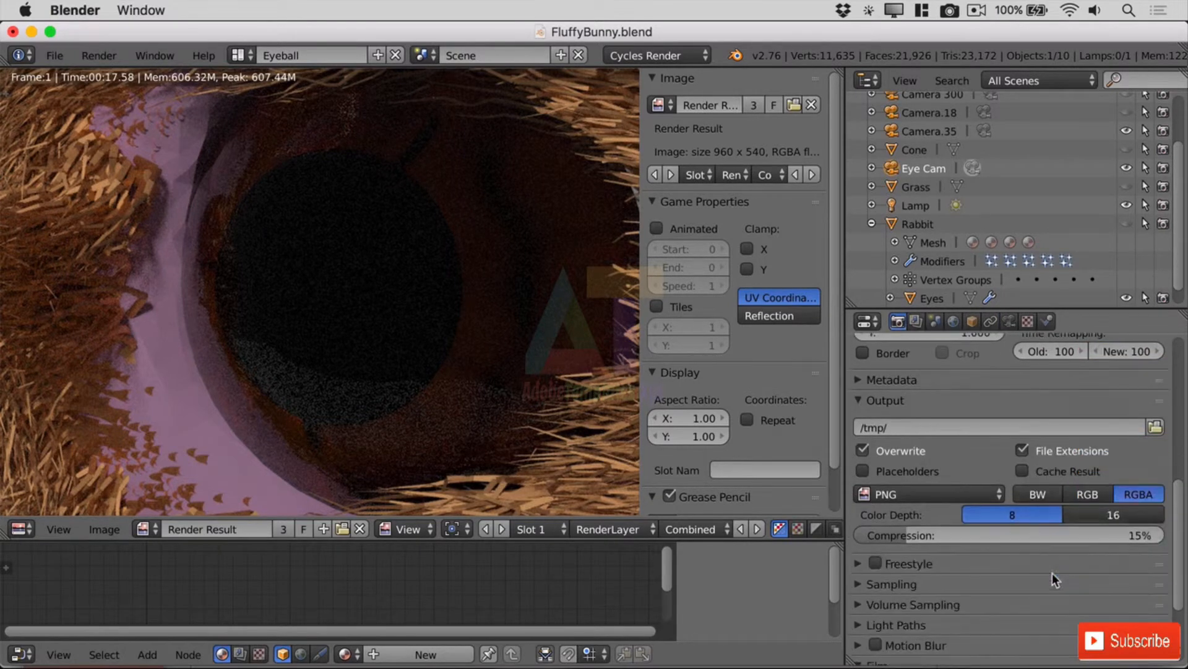
scroll(1047, 570, "down", 1)
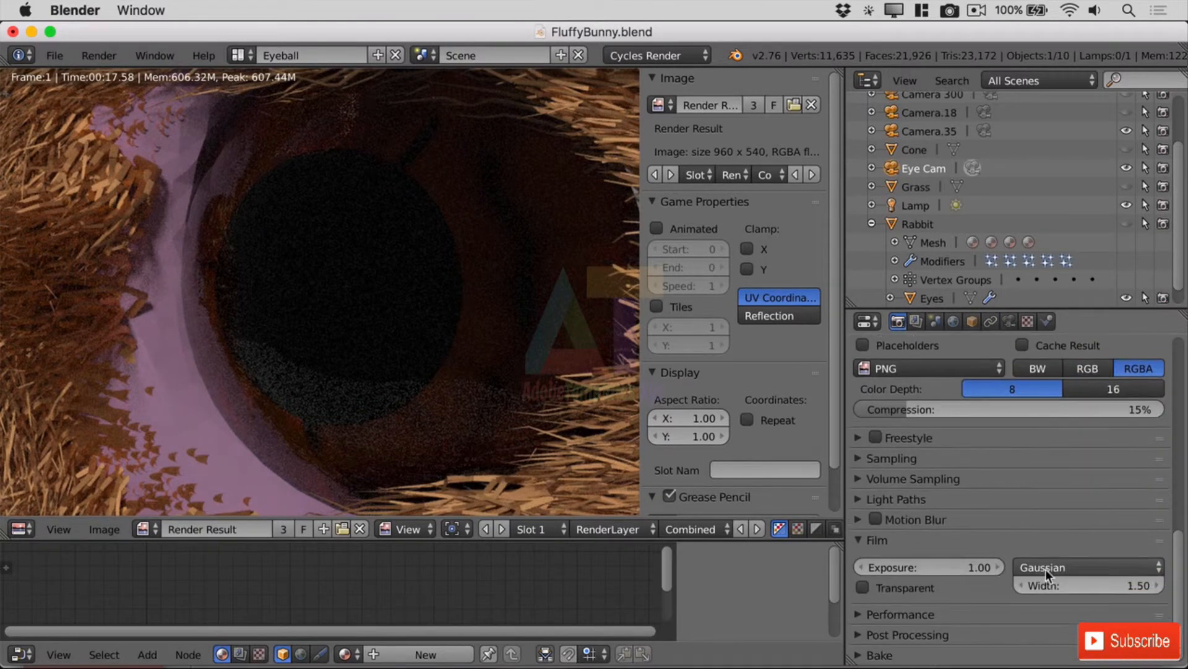
left_click(859, 620)
left_click(860, 463)
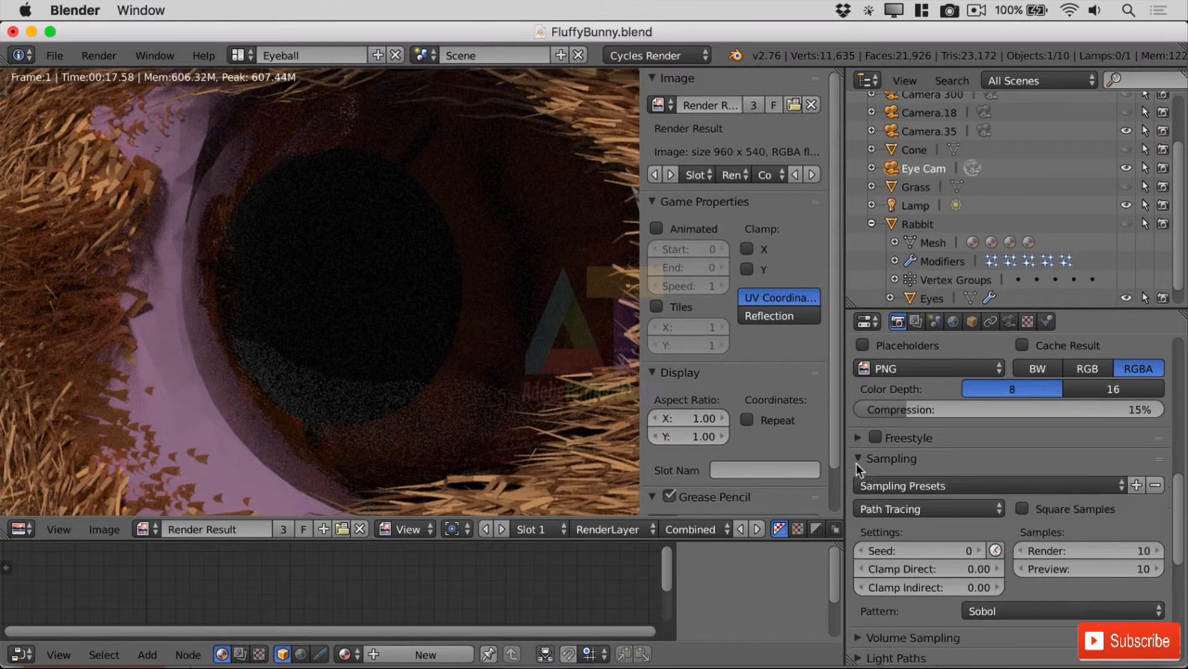
left_click(1098, 551)
type("1")
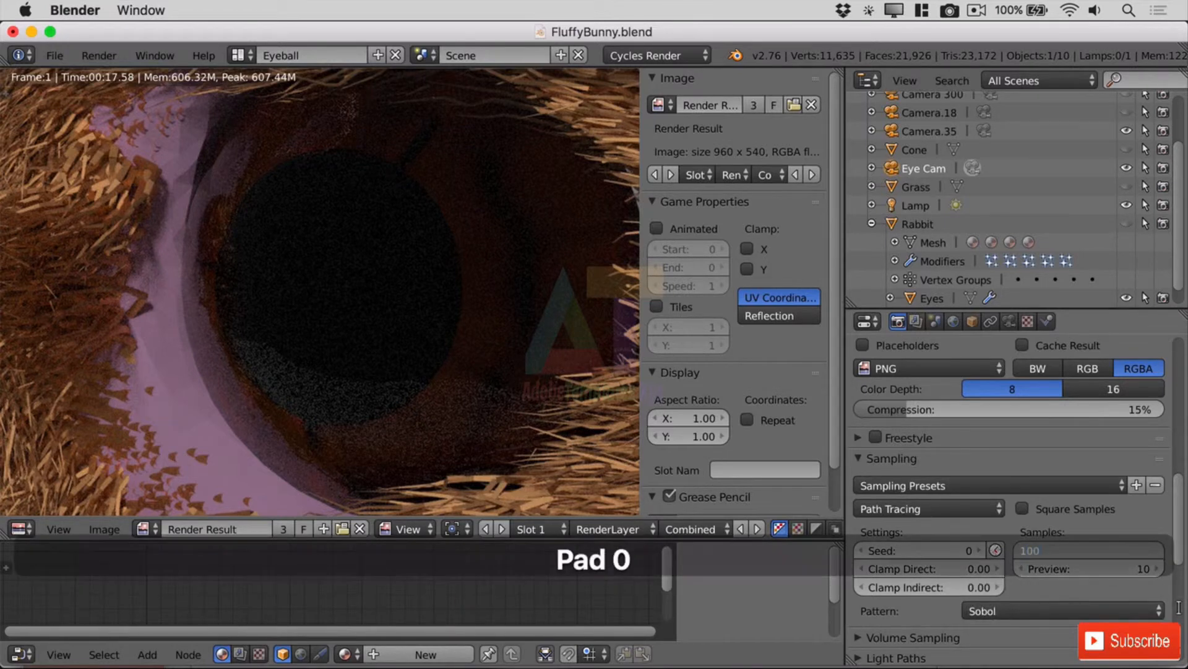
type("00")
key("Return")
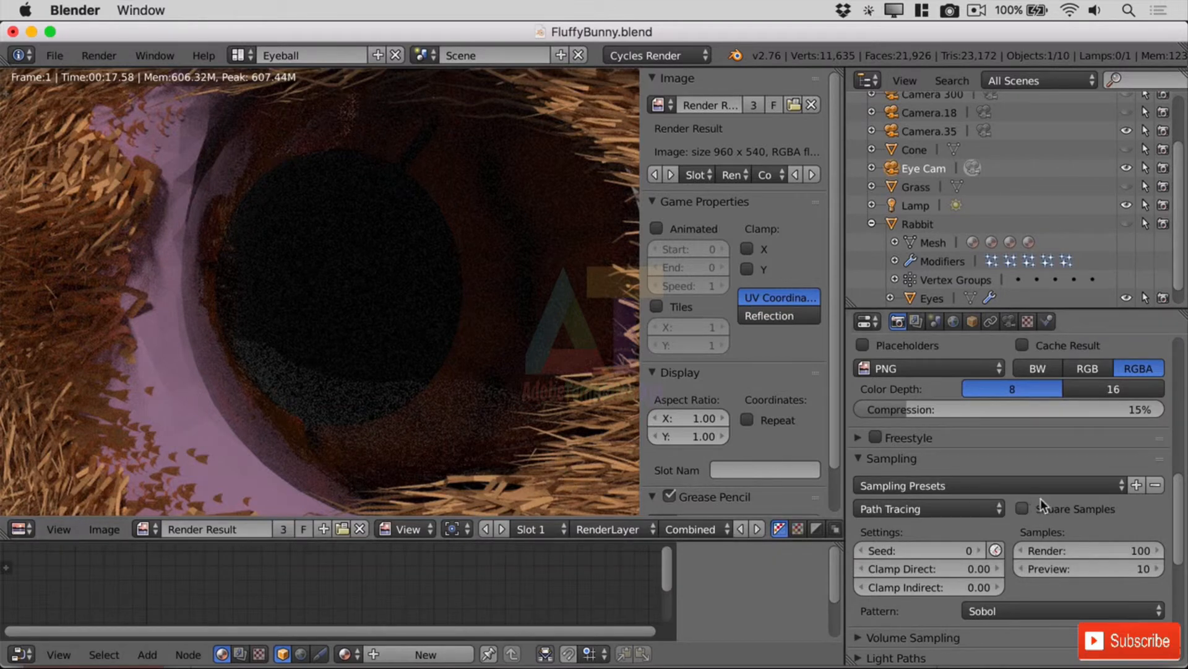
scroll(1052, 541, "down", 10)
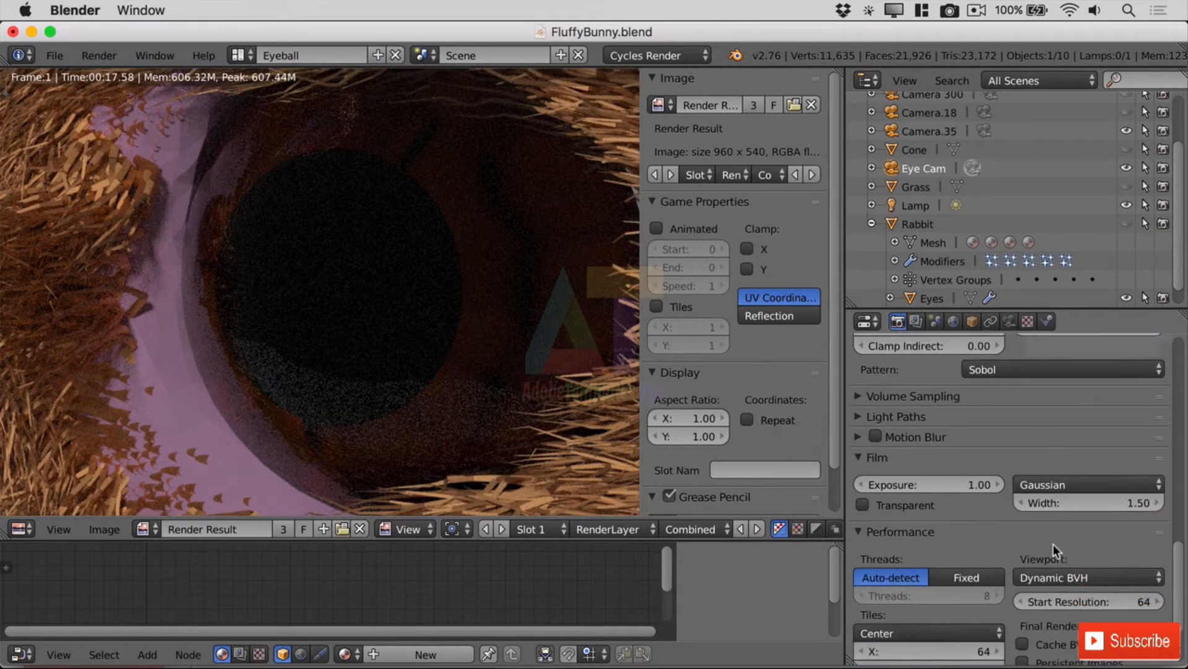
- Set the render tile size to 16 in both X and Y
scroll(1053, 547, "down", 1)
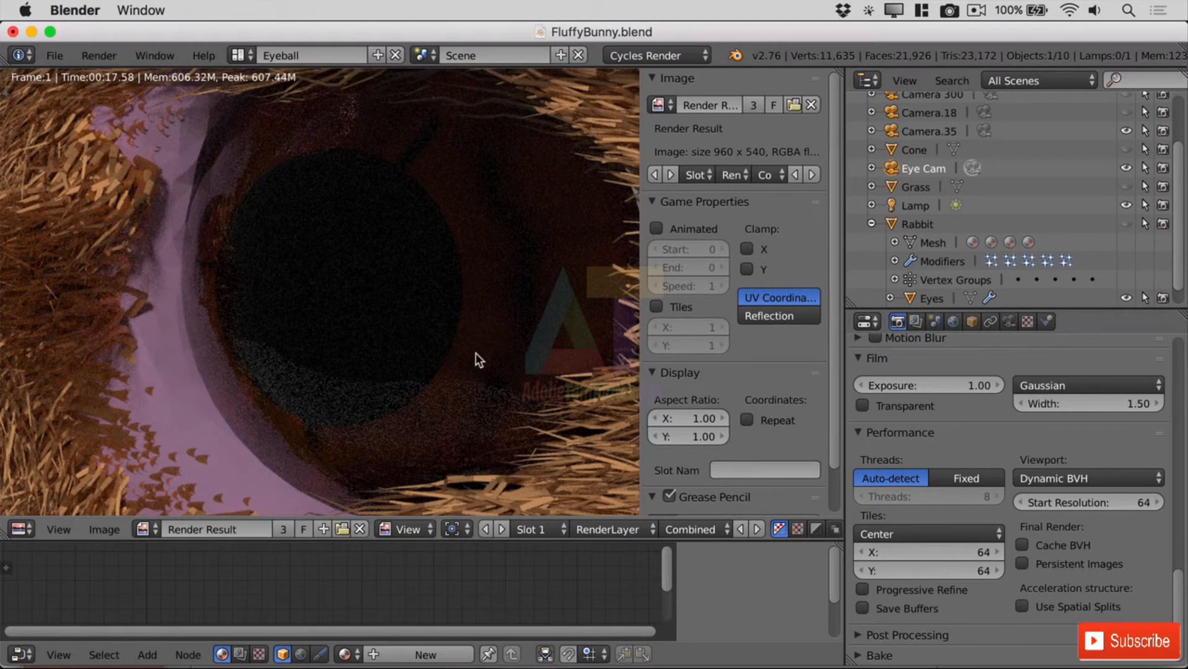
left_click(974, 553)
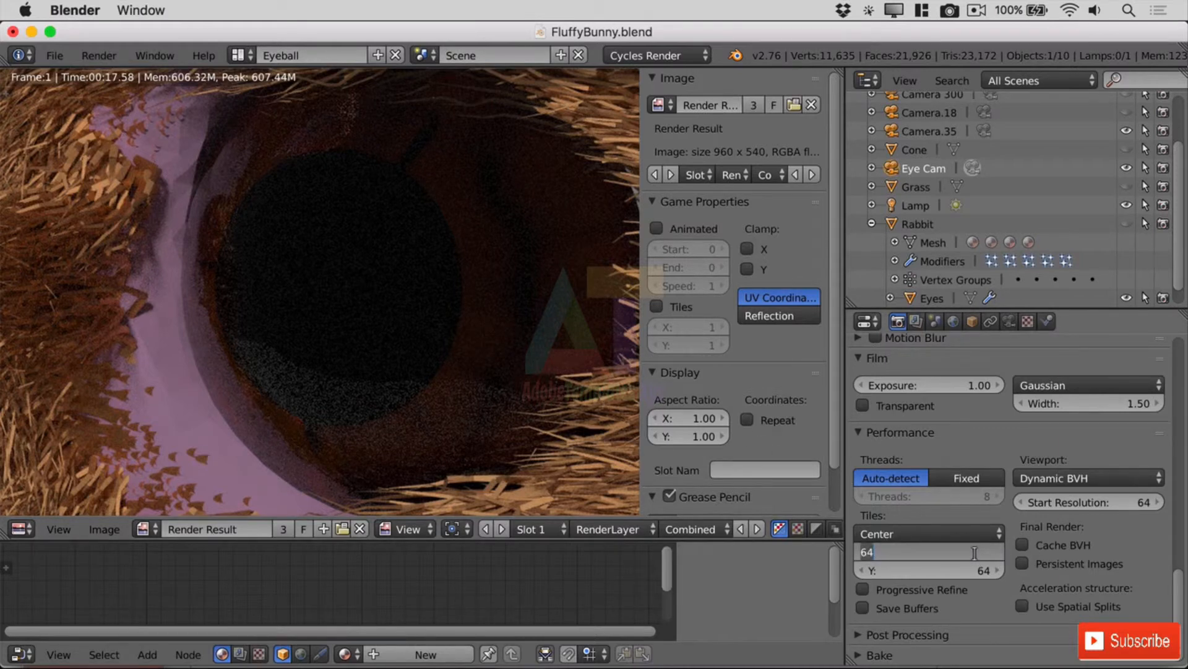
type("16")
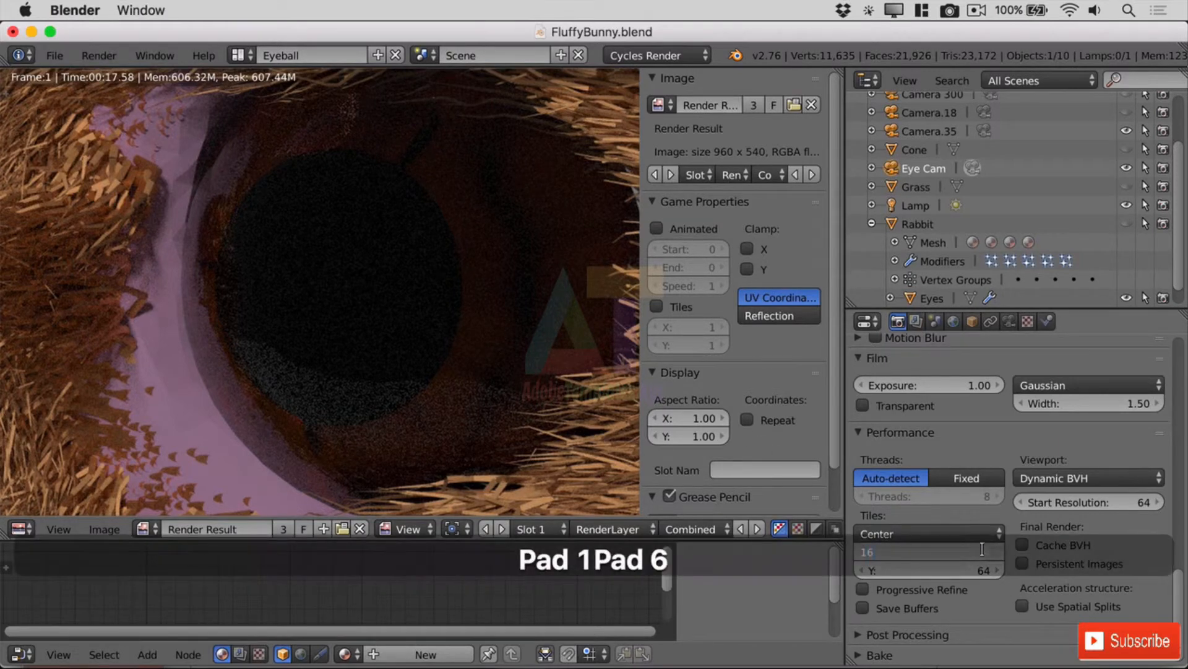
key("Return")
left_click(990, 570)
double_click(984, 570)
type("16")
key("Return")
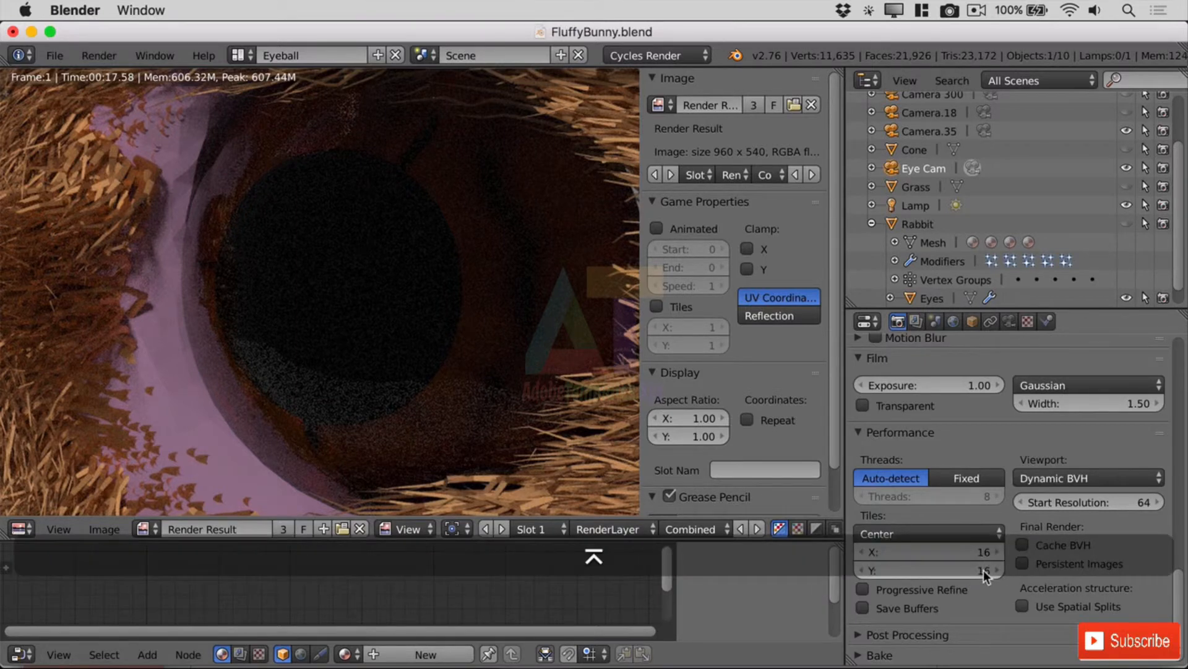
- Render the Eye Cam close-up and stop the render once the eye and the surrounding fur are covered
left_click(107, 54)
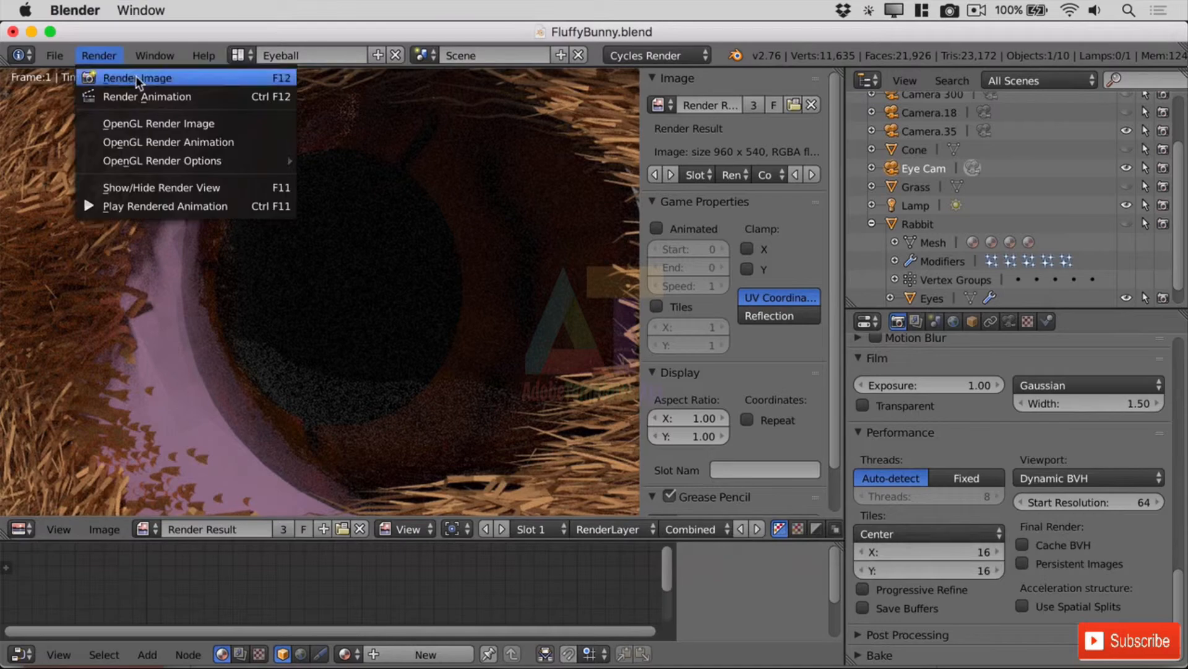
left_click(135, 75)
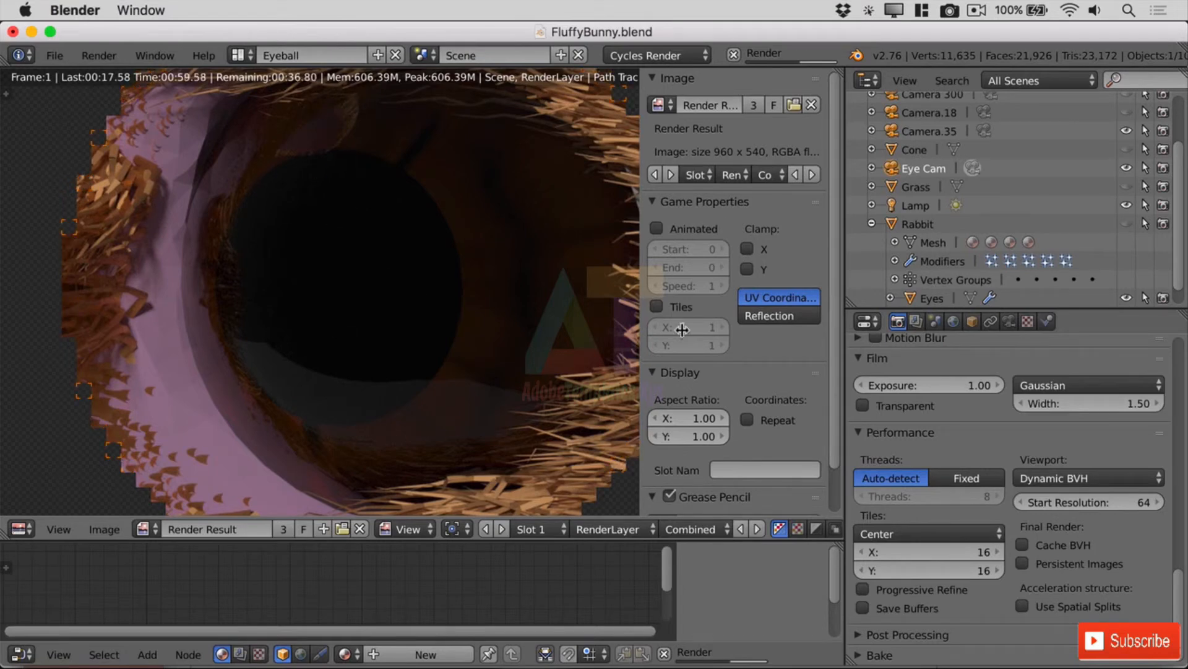
left_click(734, 55)
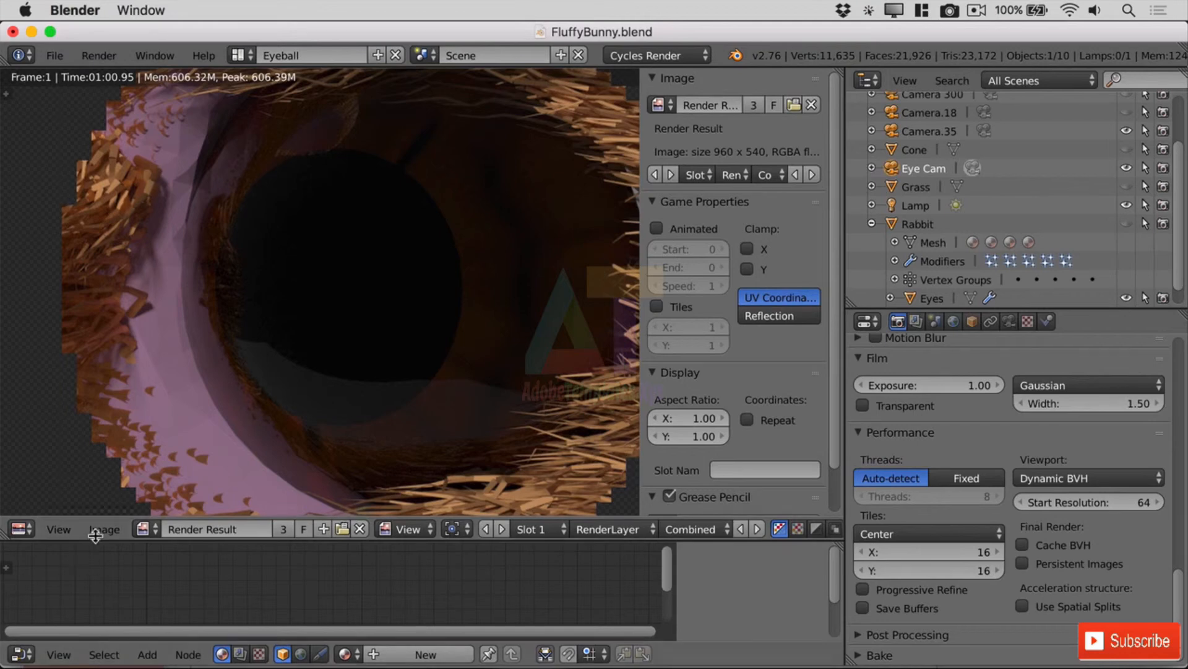
- Save the rendered image as EyeCloseup.png in the 06.fluffy.bunny folder
left_click(102, 530)
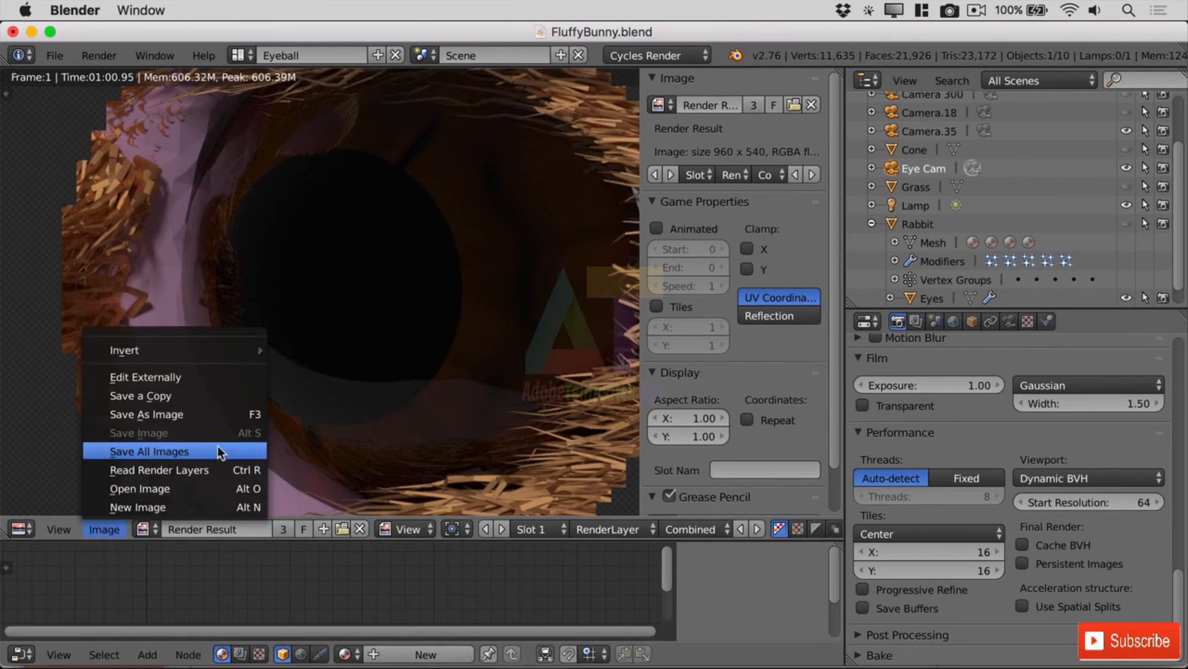
left_click(201, 410)
left_click(257, 124)
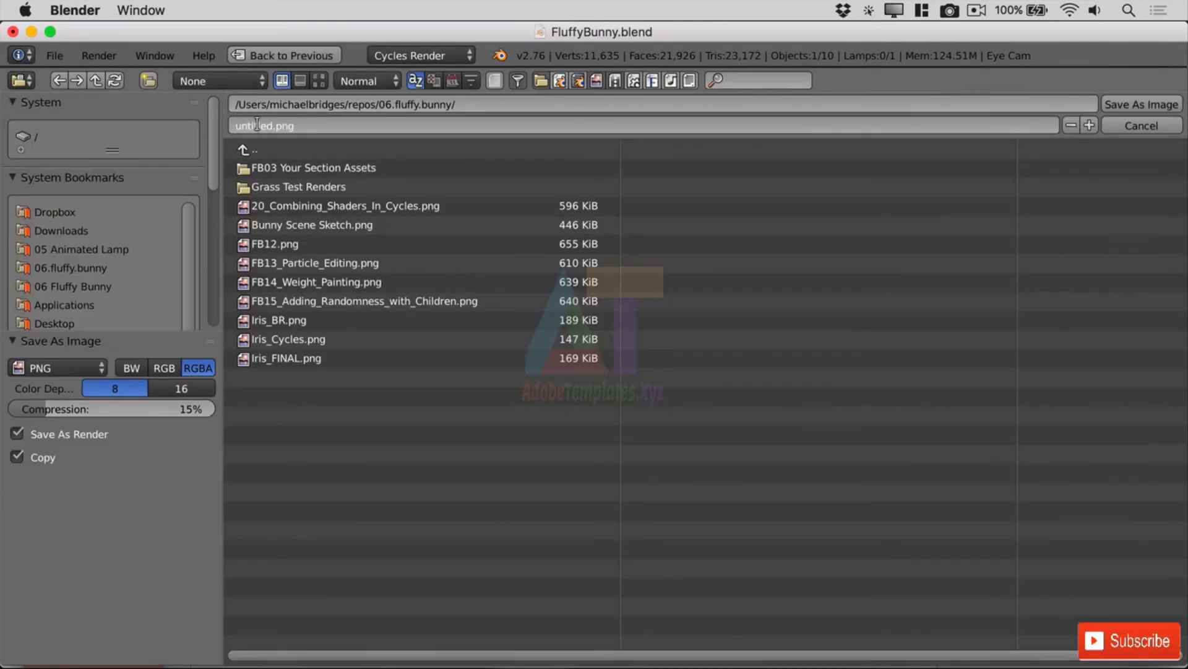
left_click_drag(268, 122, 223, 129)
type("EyeCloseup")
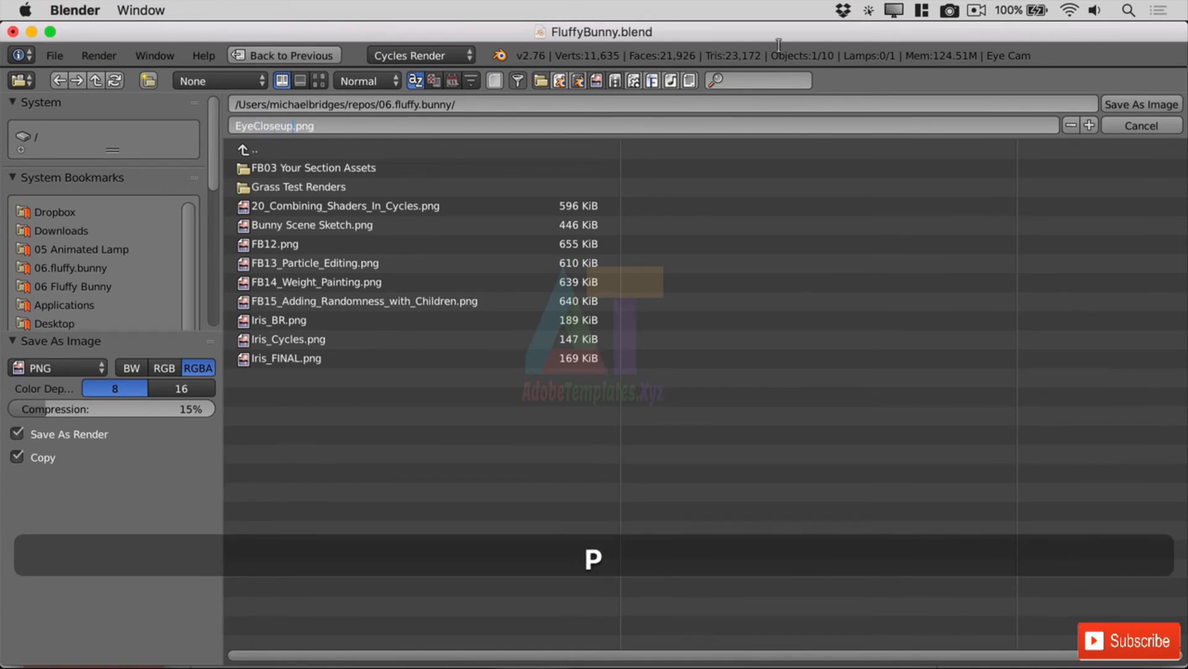
left_click(1163, 103)
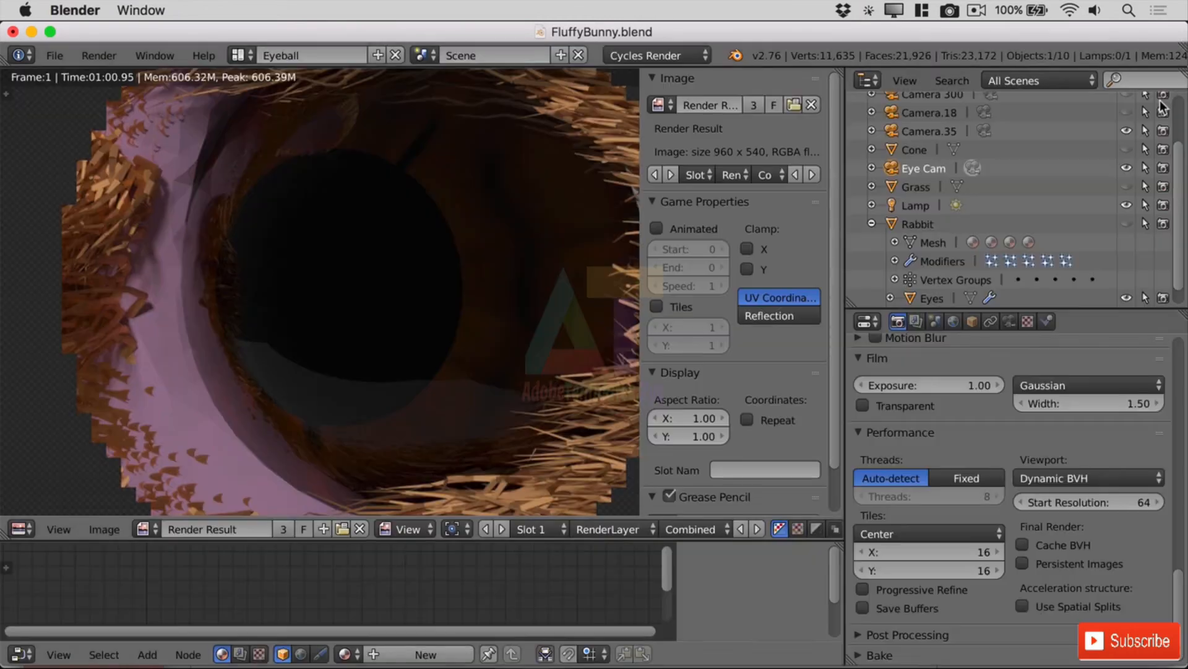